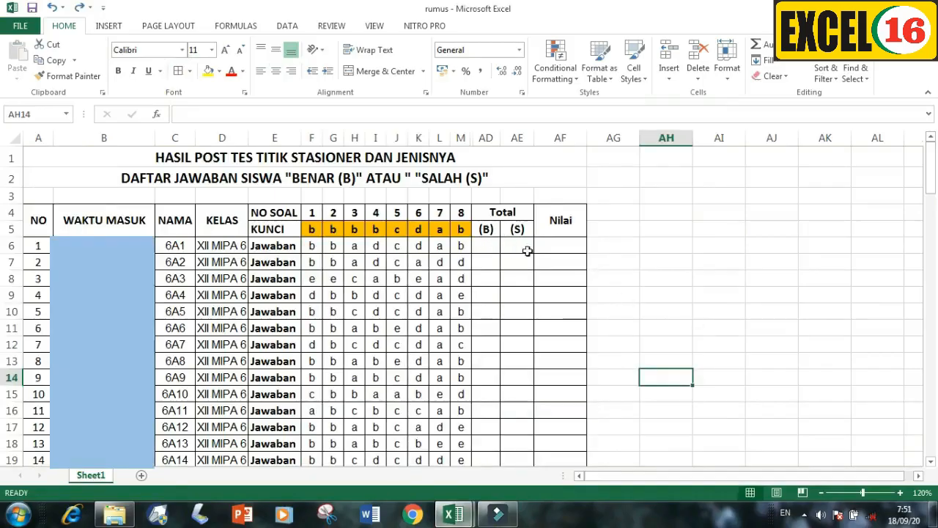
Unhide the columns between M and AD holding the RUMUS and VALUE sections.
left_click_drag(463, 137, 487, 138)
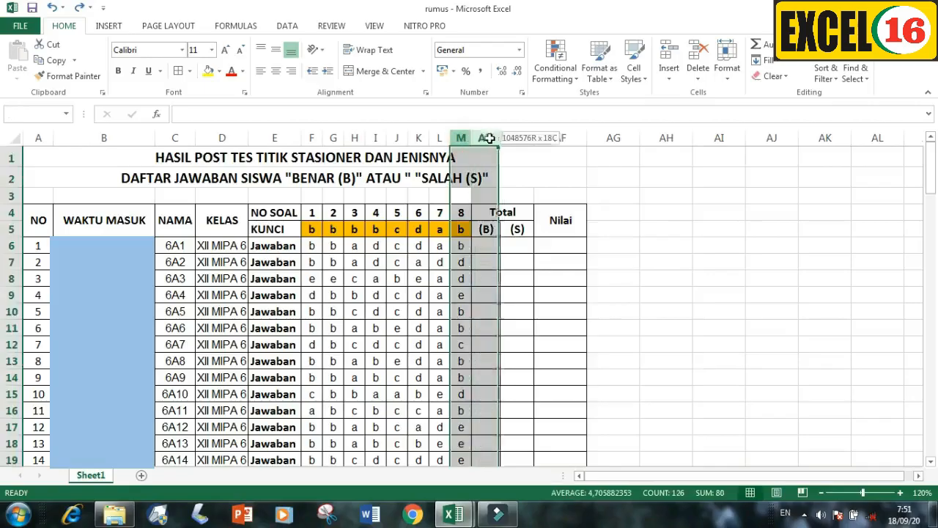
right_click(474, 310)
left_click(506, 301)
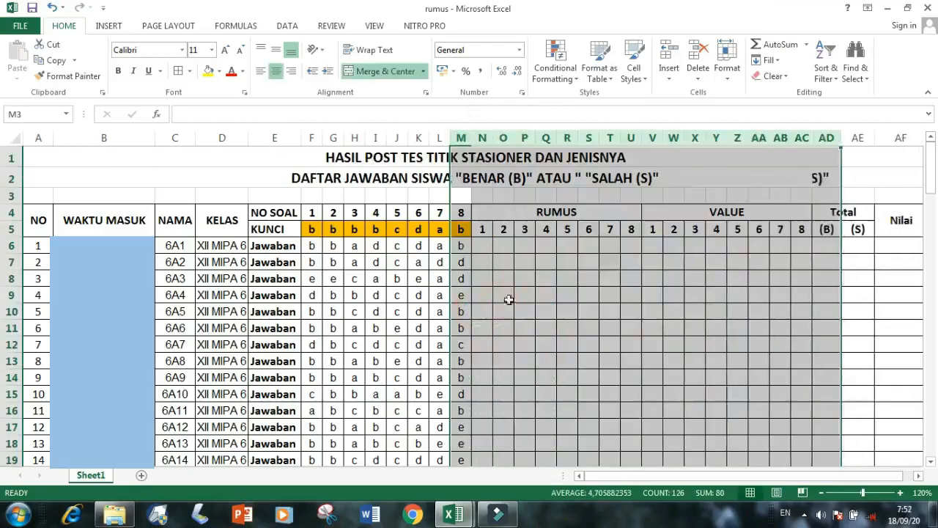
Enter =IF(F6=F5;"1";"0") in N6 to score the first student's answer to question 1 against the key.
left_click(486, 245)
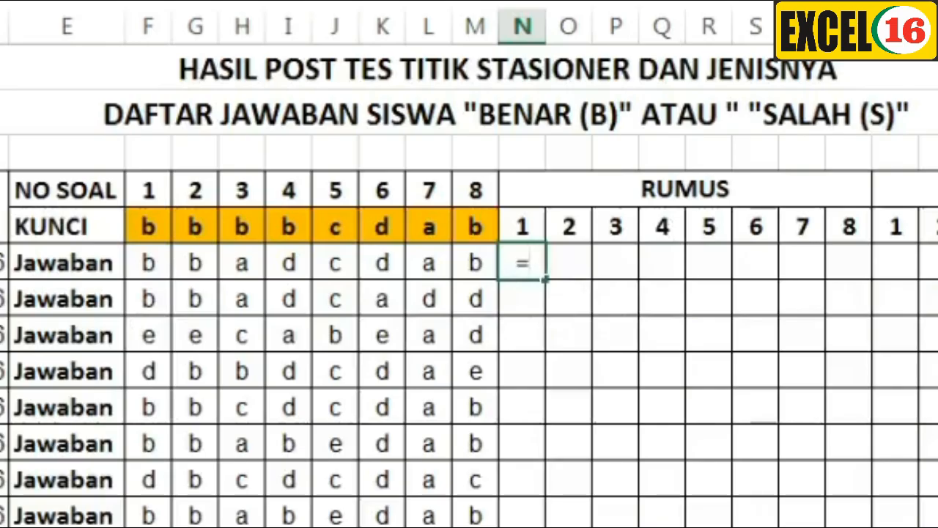
type("if")
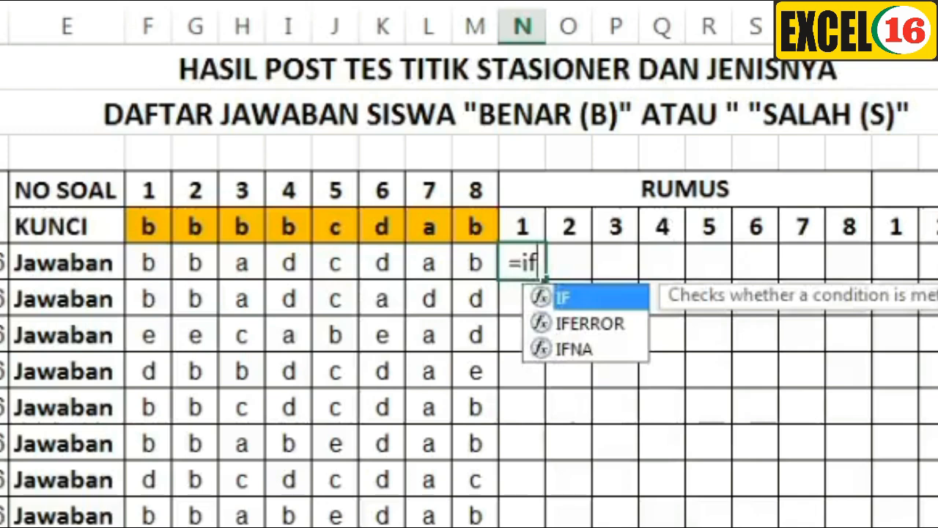
type("(")
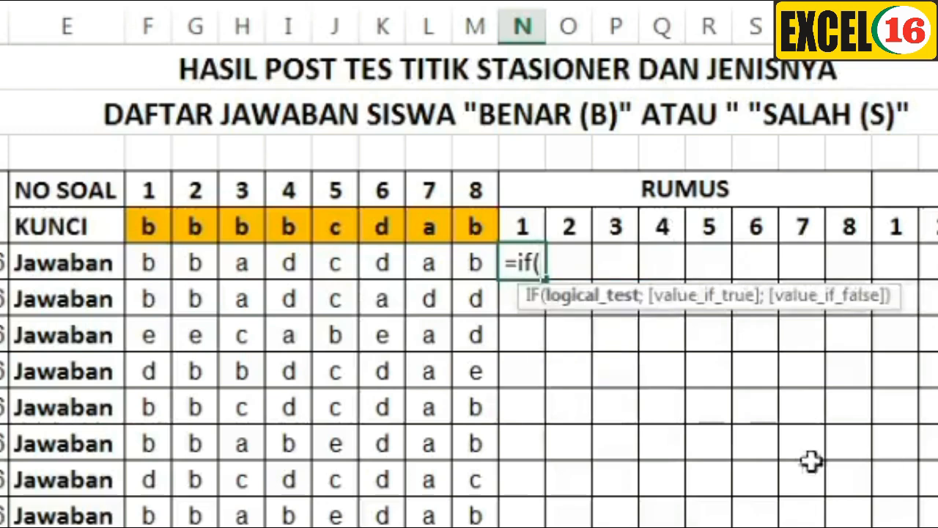
left_click(149, 264)
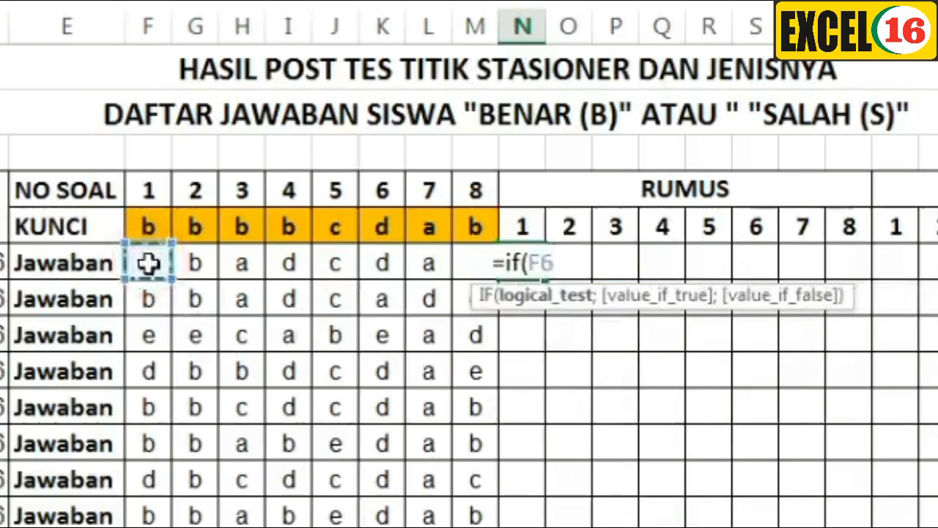
type("=")
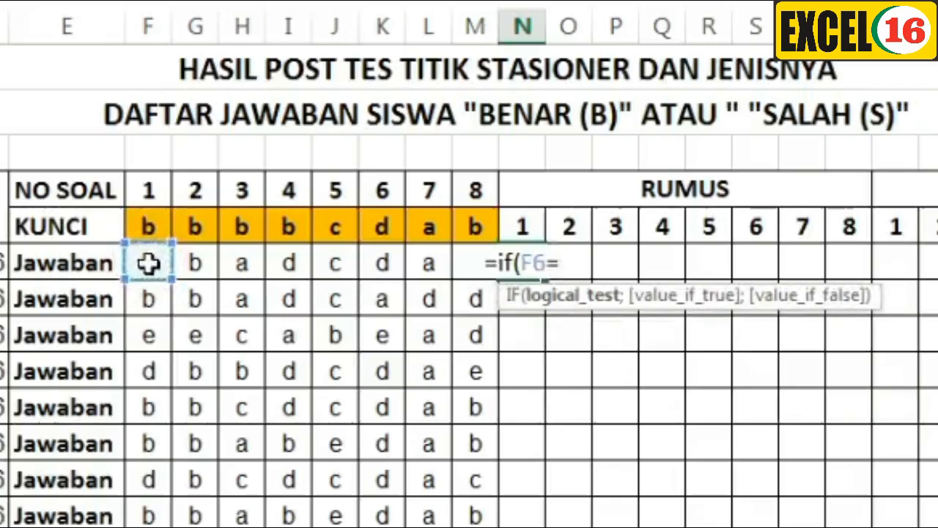
left_click(149, 225)
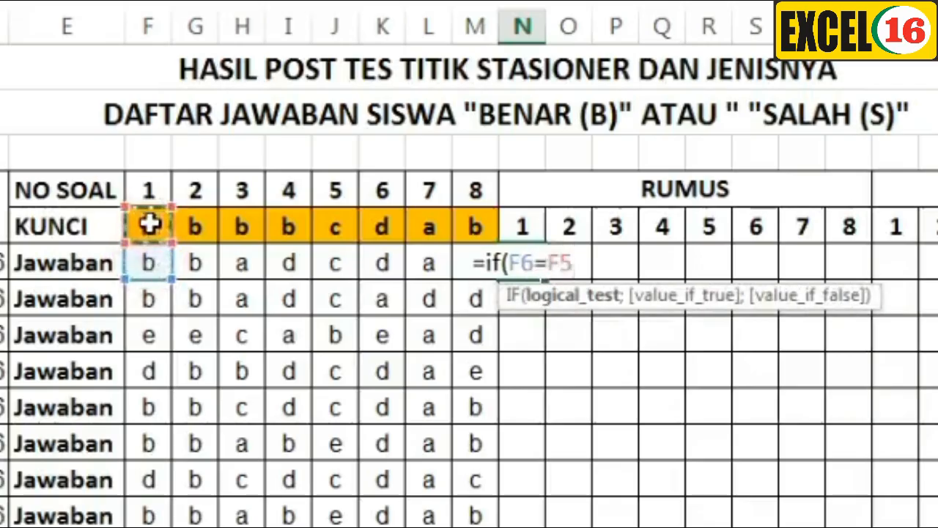
type(";")
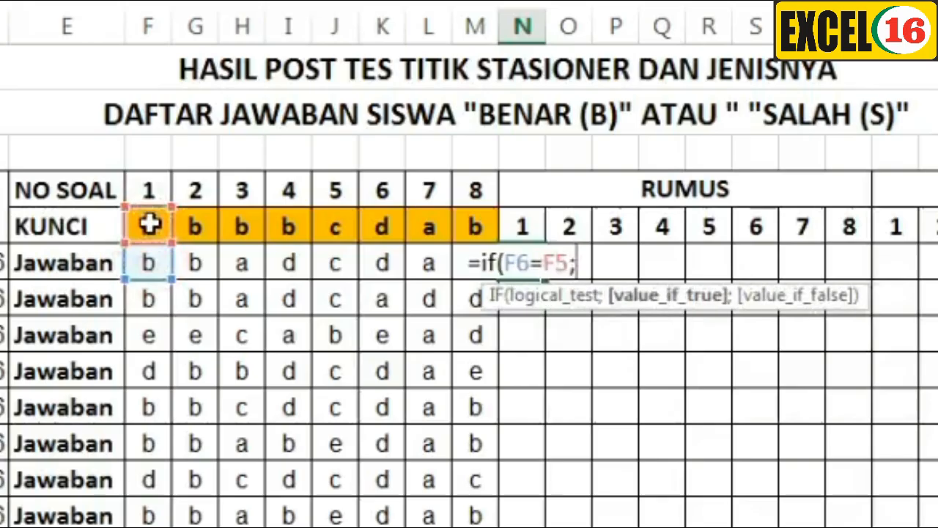
type("\"1")
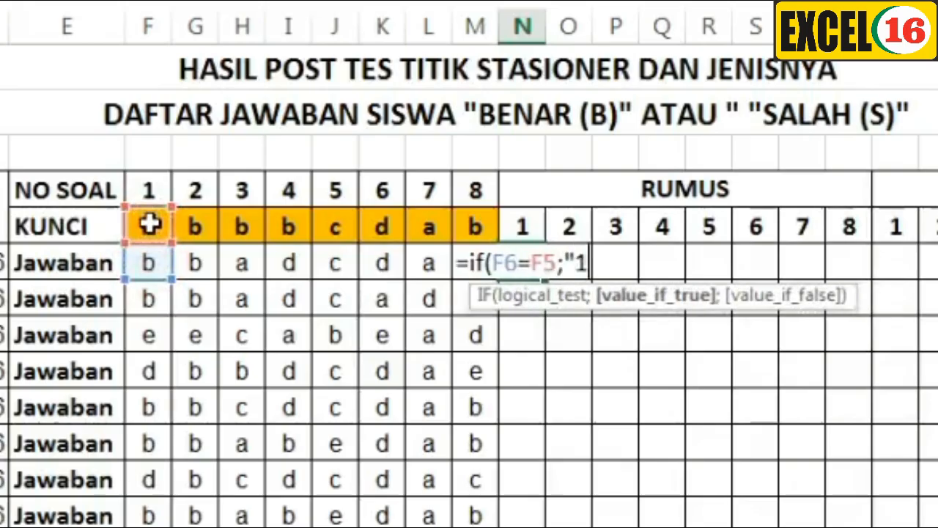
type("\";\"0")
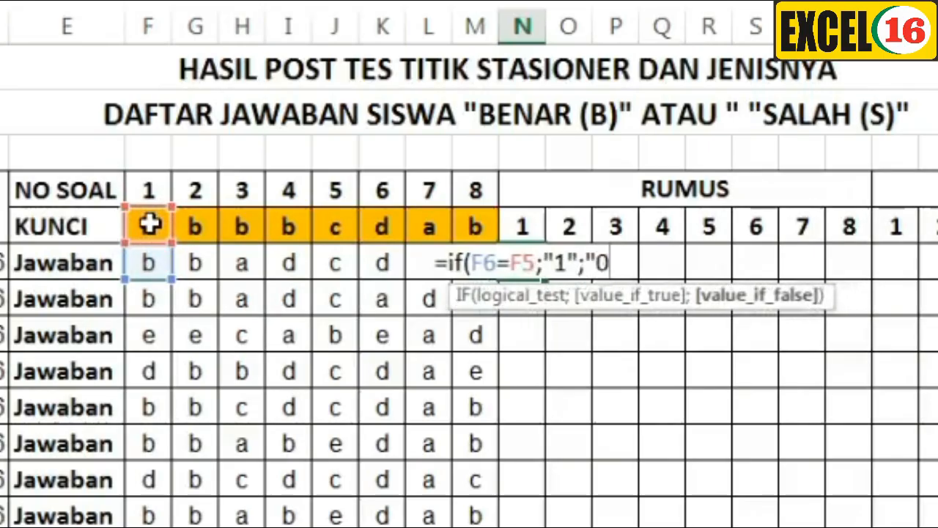
type("\"")
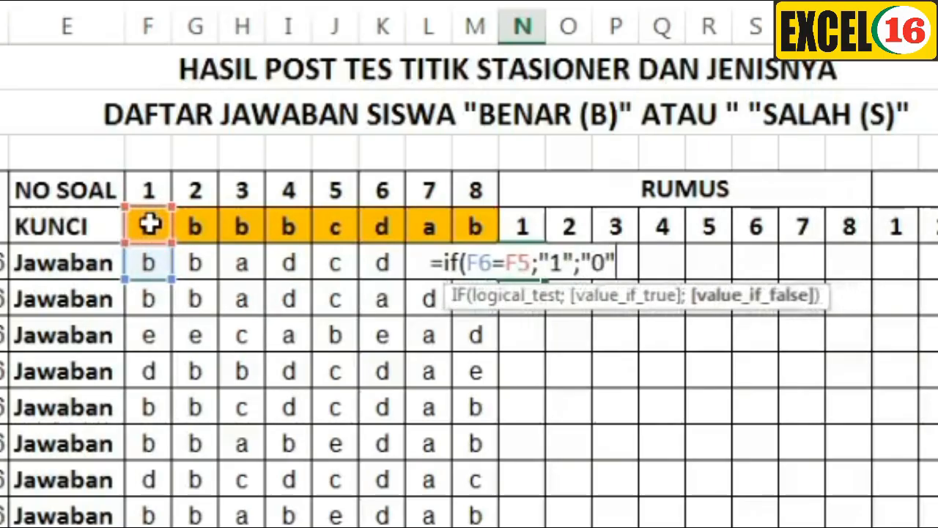
type(")")
key("Return")
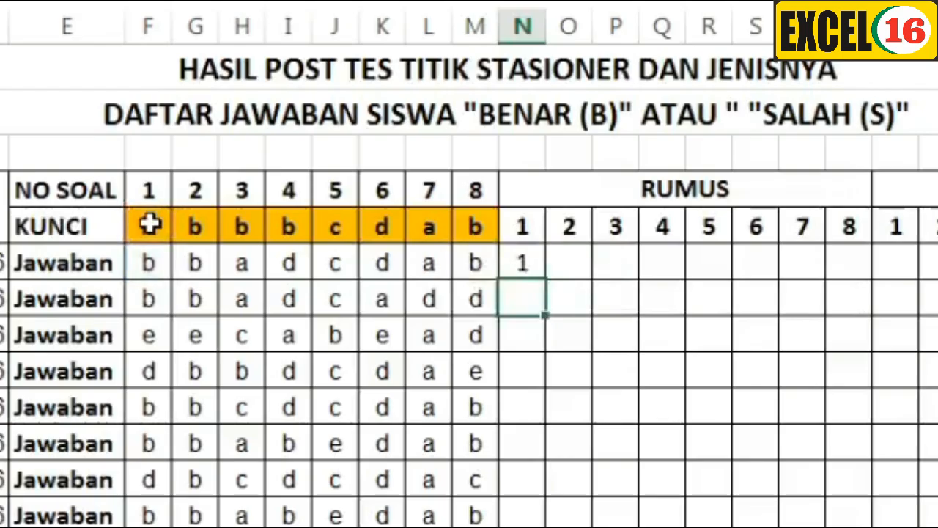
Test the N6 formula by changing the answer in F6 to a, and undo that change.
left_click(525, 264)
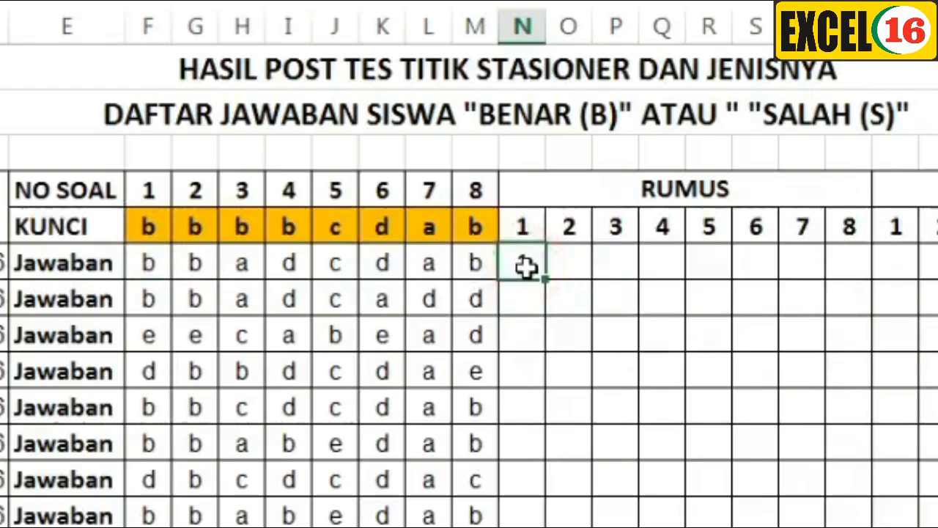
left_click(148, 264)
type("a")
left_click(422, 360)
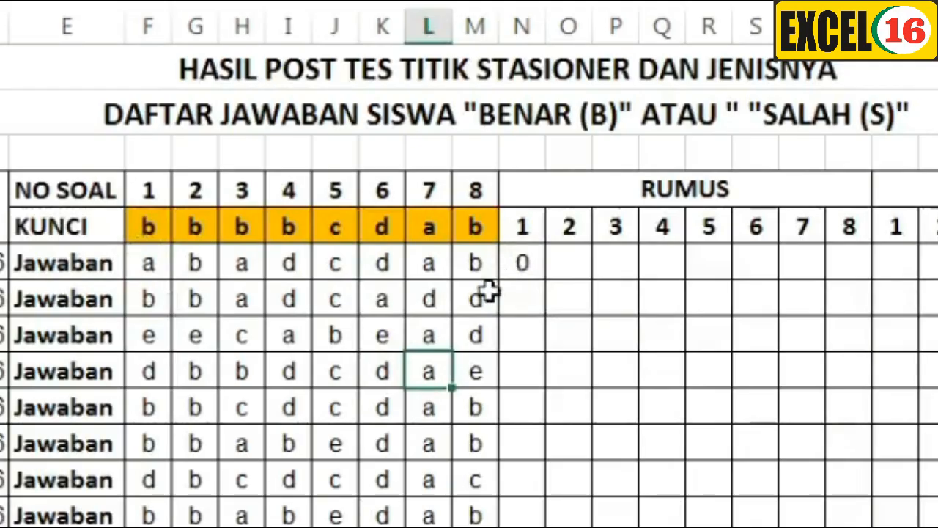
key("ctrl+z")
left_click(614, 399)
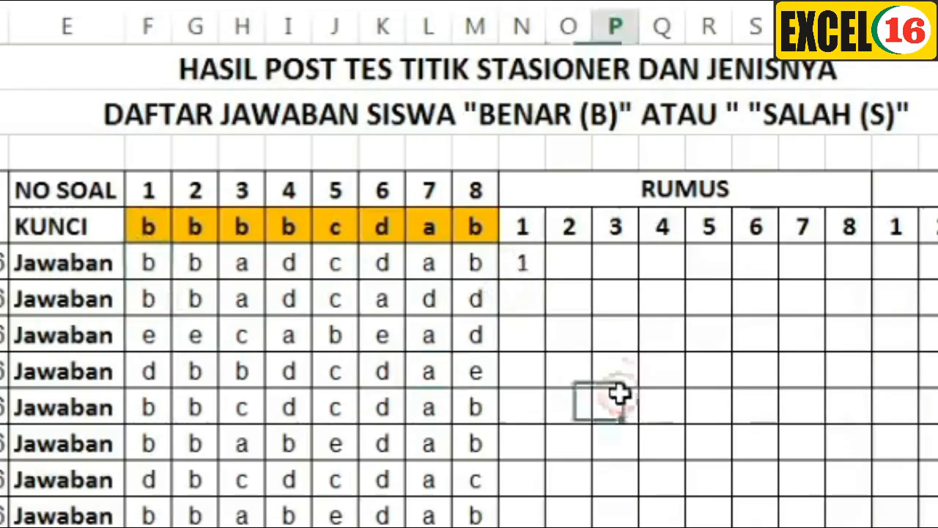
Copy the N6 formula across the RUMUS columns to U6 for all eight questions.
left_click(522, 266)
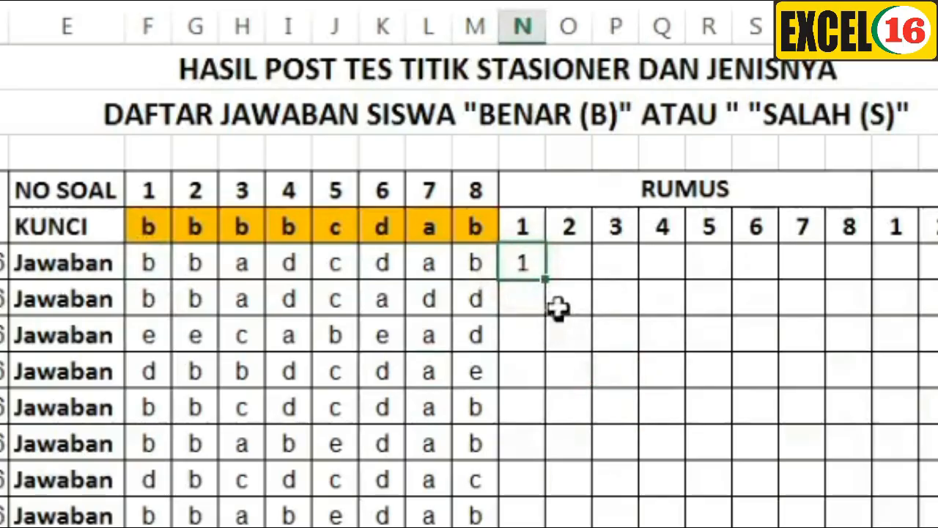
left_click_drag(545, 280, 849, 295)
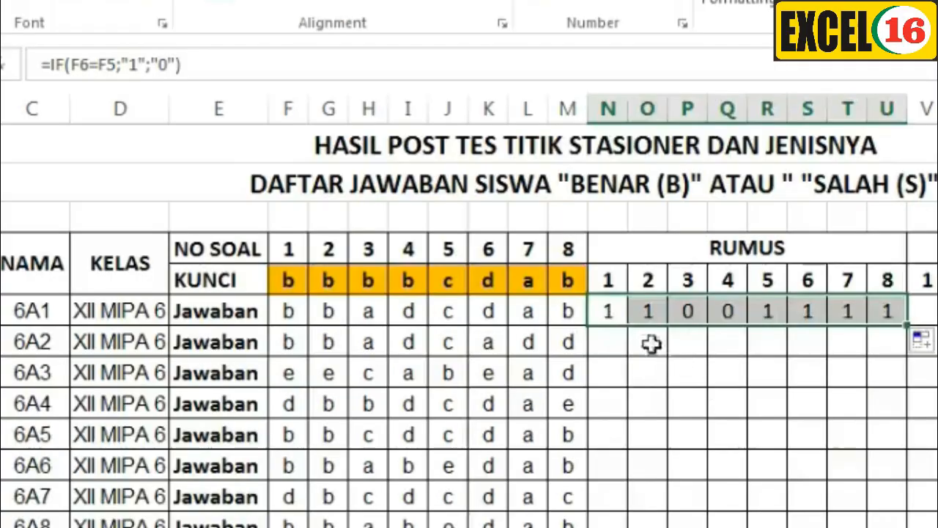
Try copying the formulas in N6:U6 down to row 7 and inspect the formula in N7.
left_click(524, 262)
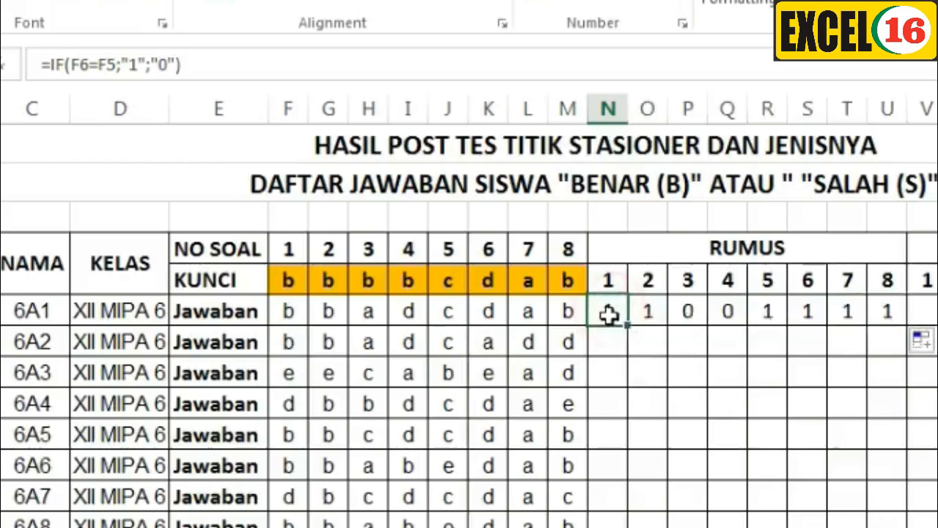
left_click_drag(609, 311, 913, 350)
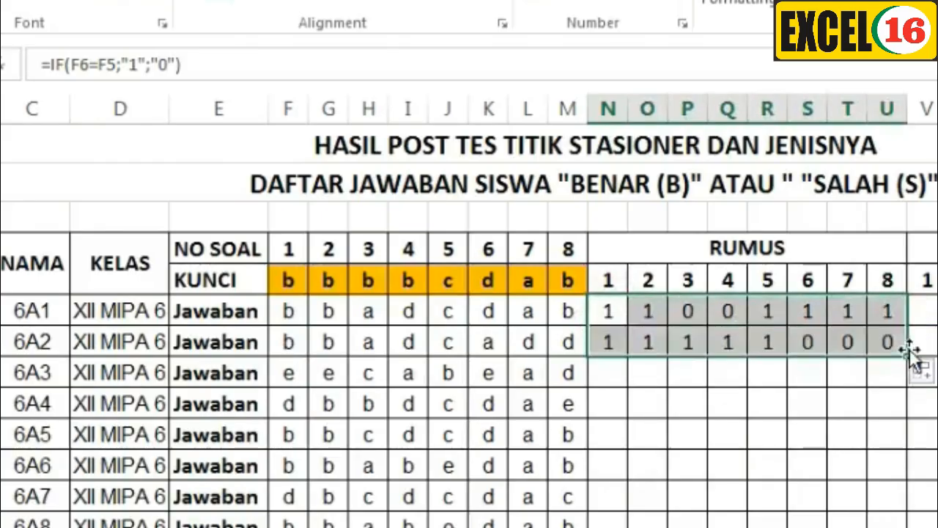
left_click(602, 338)
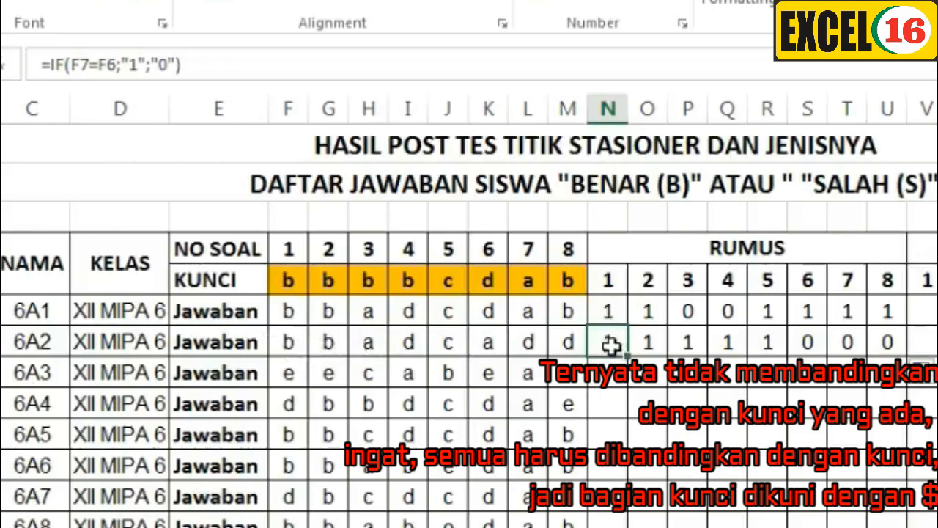
Copy the N7 formula down to N8 and compare its cell references with the answer key in F5.
left_click_drag(629, 357, 624, 389)
left_click(605, 379)
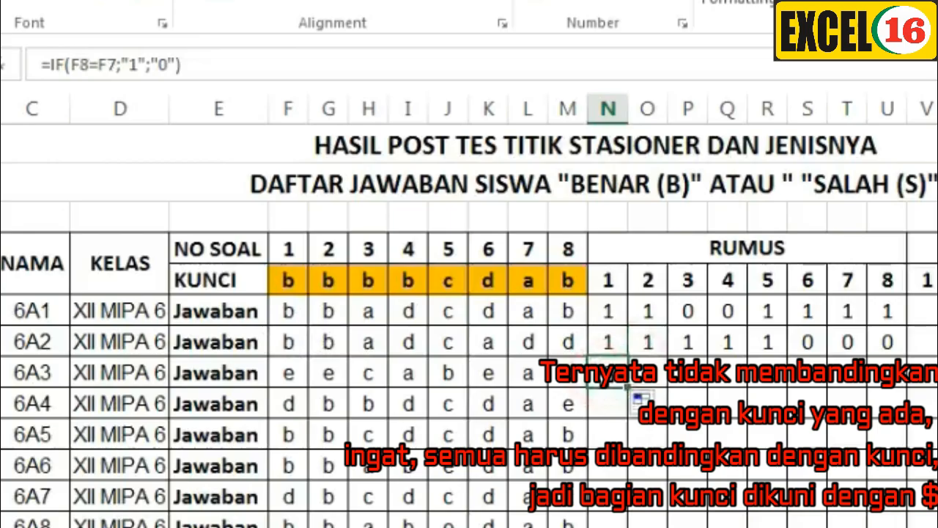
left_click(291, 374)
left_click(293, 342)
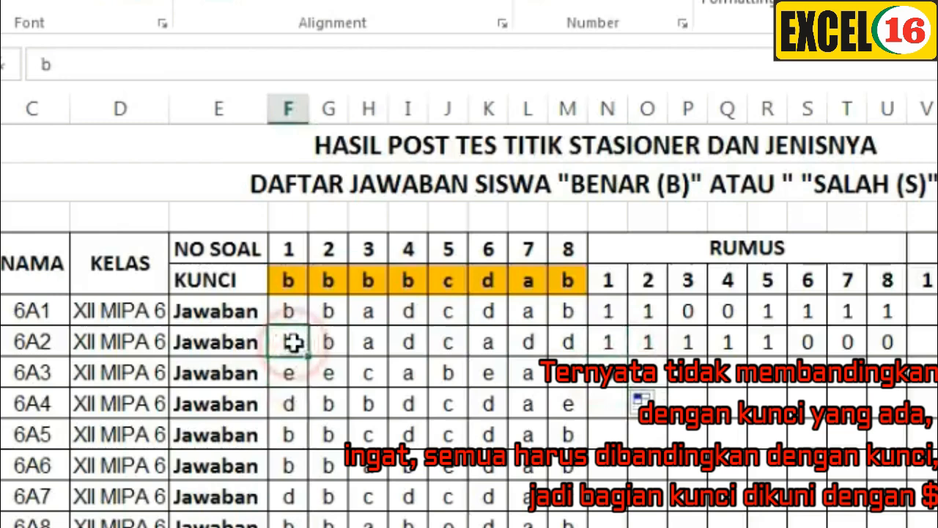
left_click(600, 377)
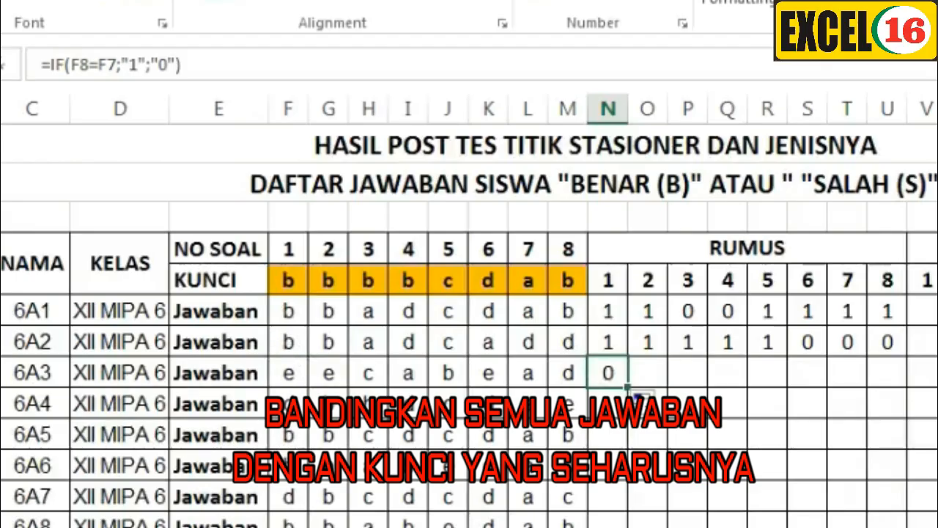
left_click(288, 279)
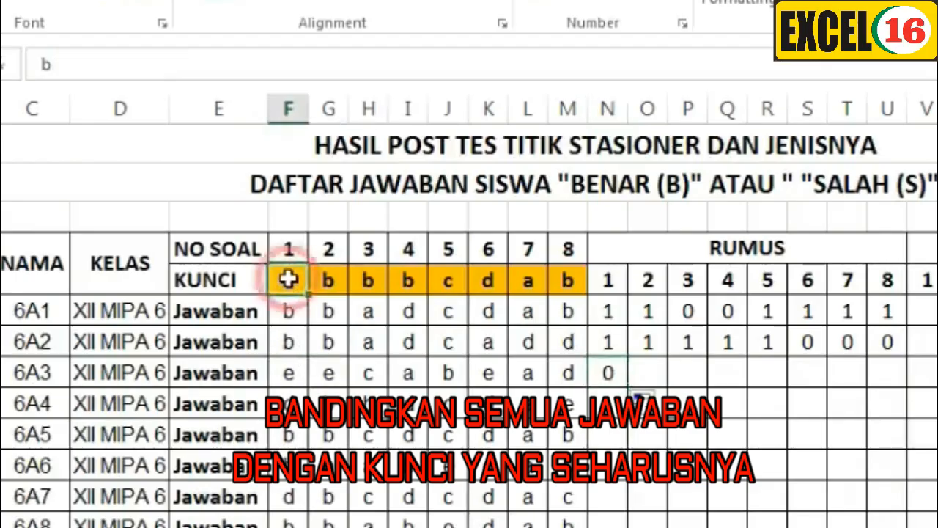
Clear the trial formulas from N7:V9.
left_click(807, 402)
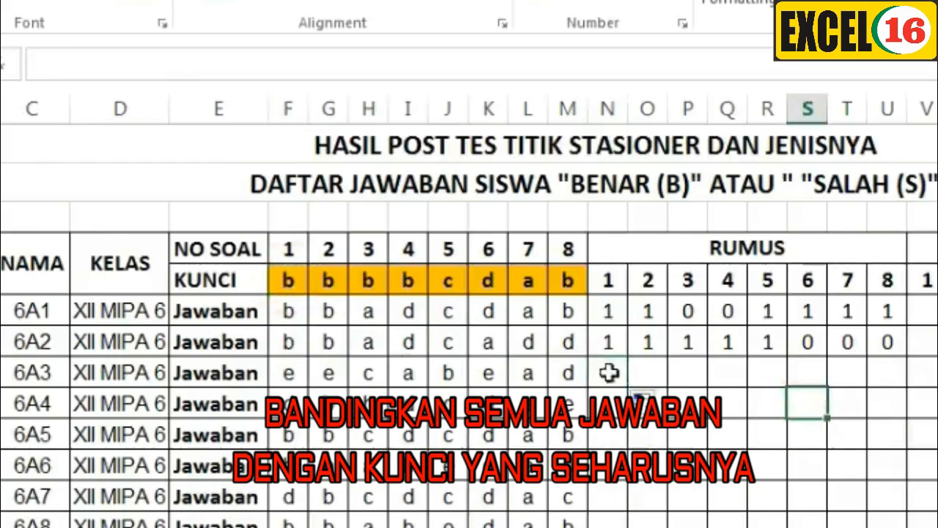
left_click_drag(609, 338, 915, 418)
key("Delete")
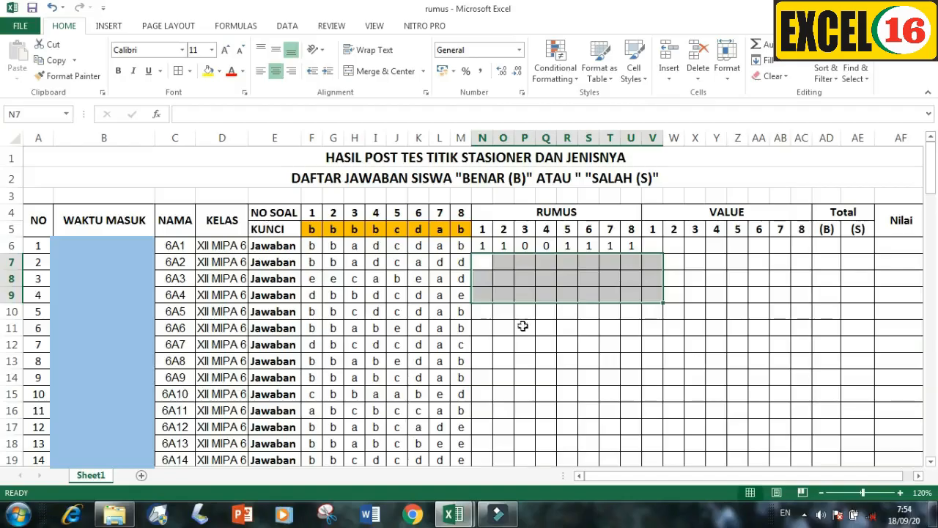
Copy the N6 formula down to N7 and check which answer and key cells the copied formula compares.
left_click(483, 247)
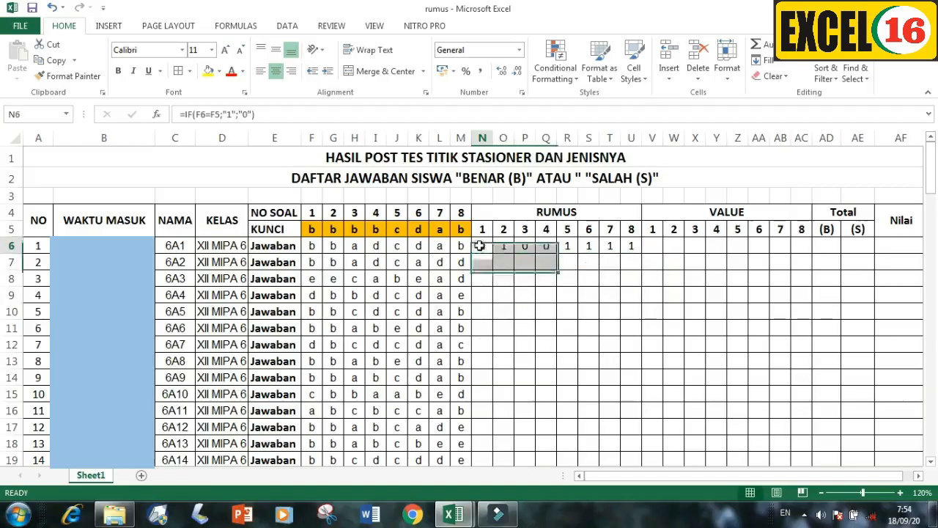
left_click(872, 494)
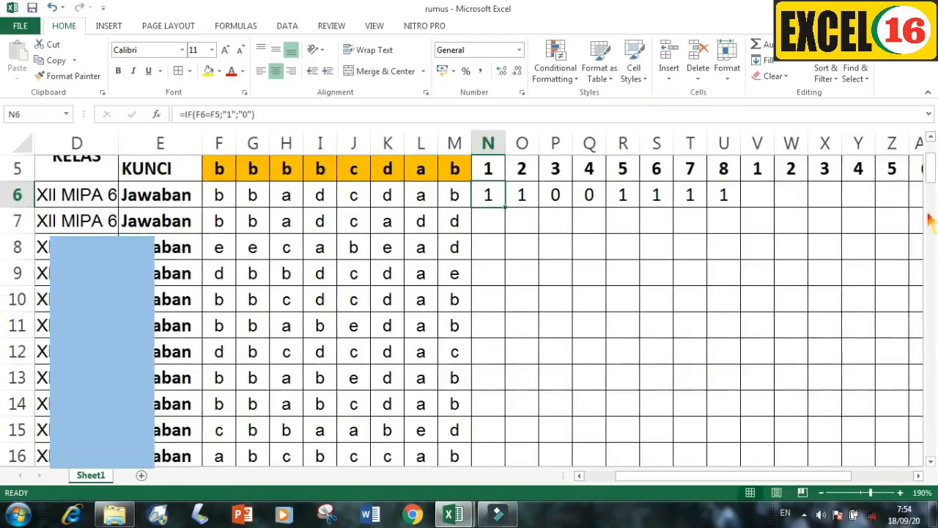
left_click_drag(931, 176, 932, 161)
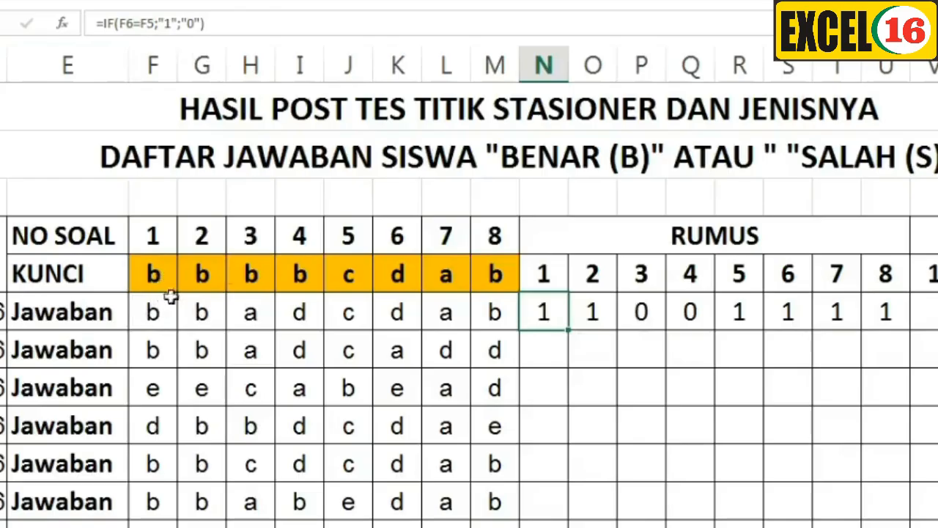
left_click(163, 347)
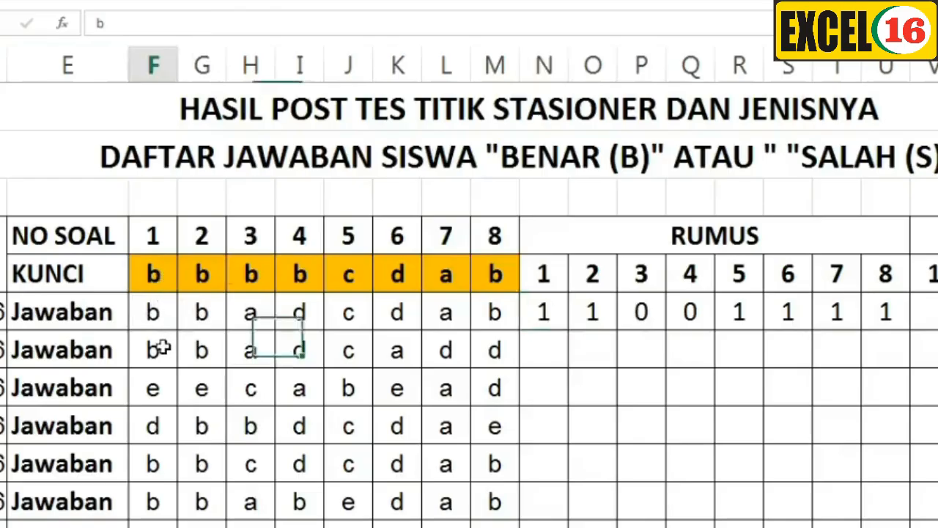
left_click(543, 312)
left_click_drag(569, 330, 569, 366)
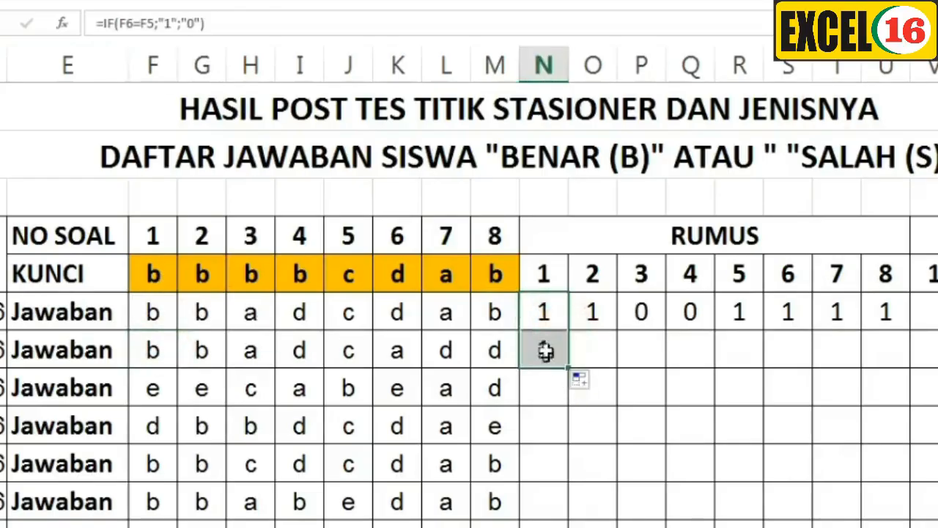
left_click(151, 349)
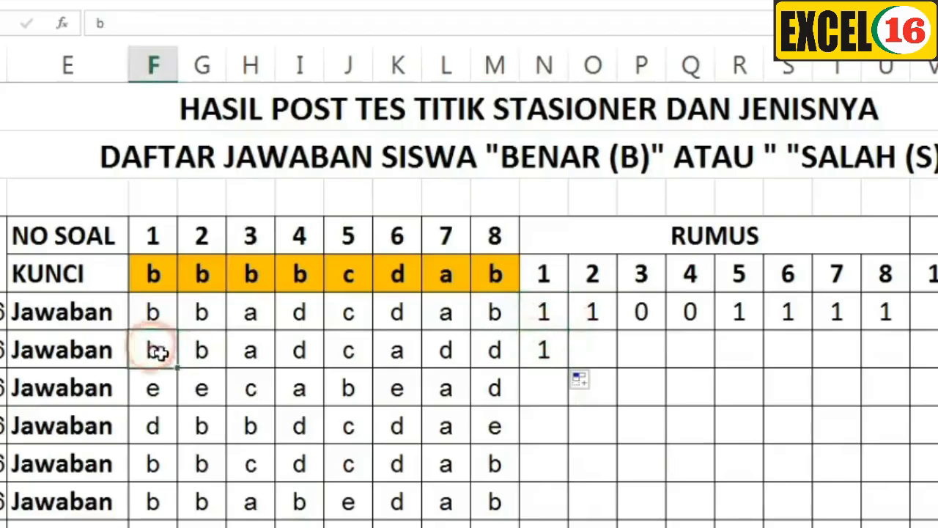
left_click(150, 274)
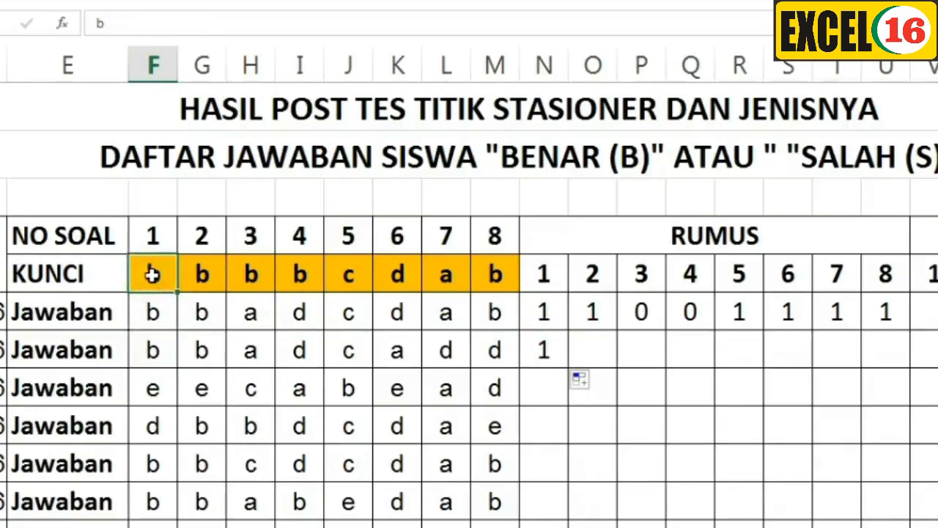
left_click(547, 345)
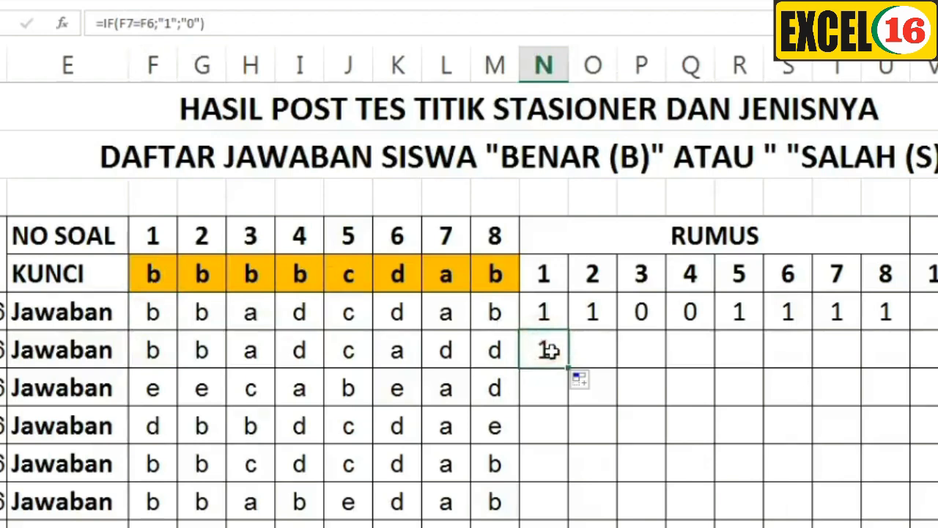
Make the answer-key reference in the N6 formula absolute as $F$5.
left_click(554, 301)
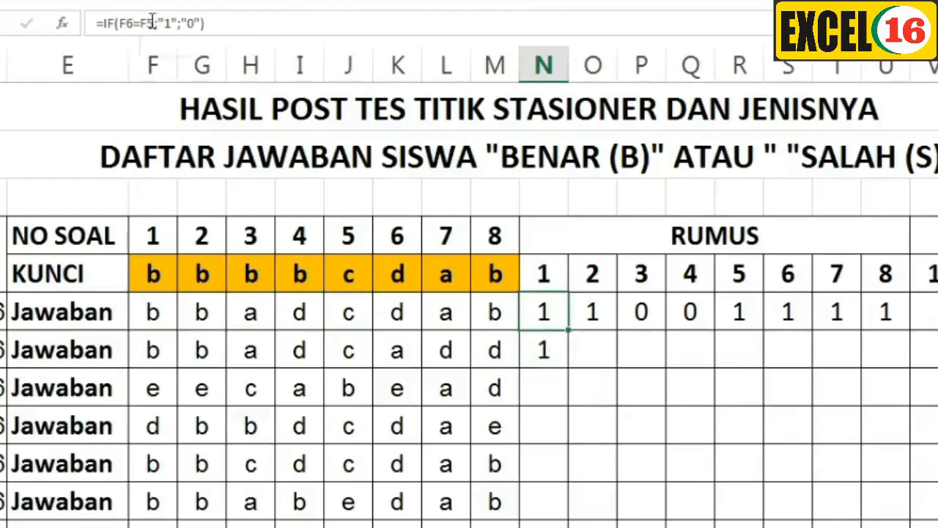
left_click(151, 22)
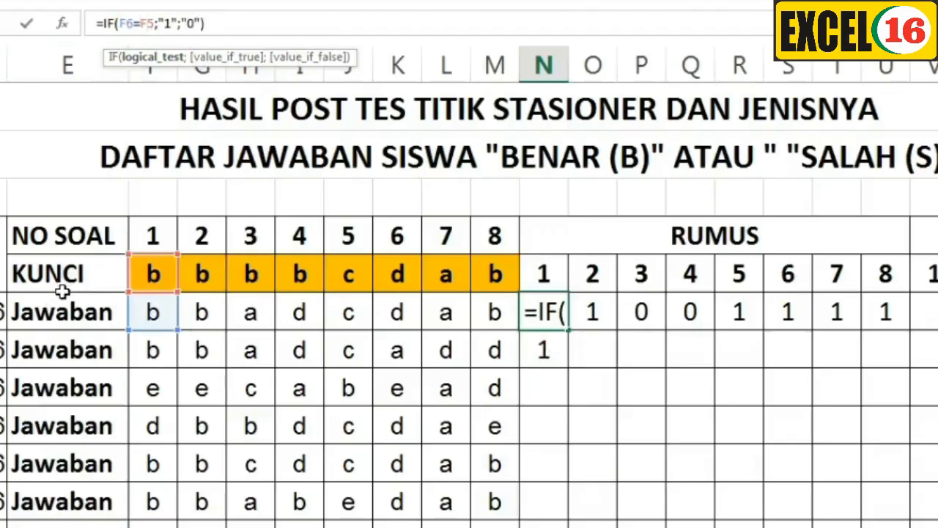
key("F4")
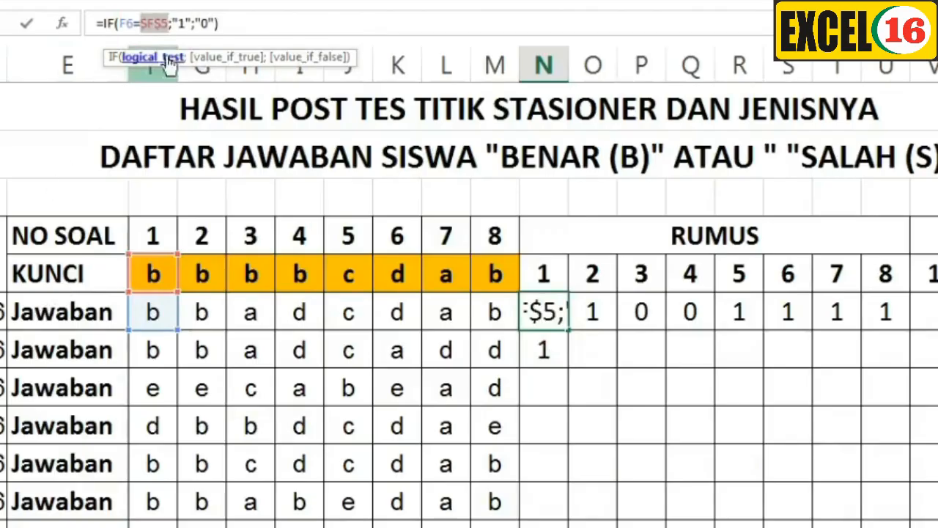
left_click(220, 24)
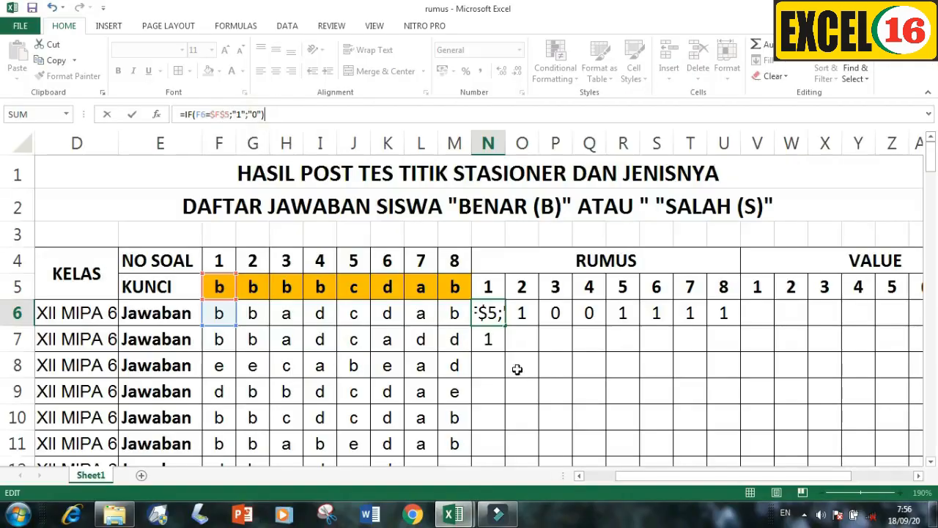
left_click(593, 388)
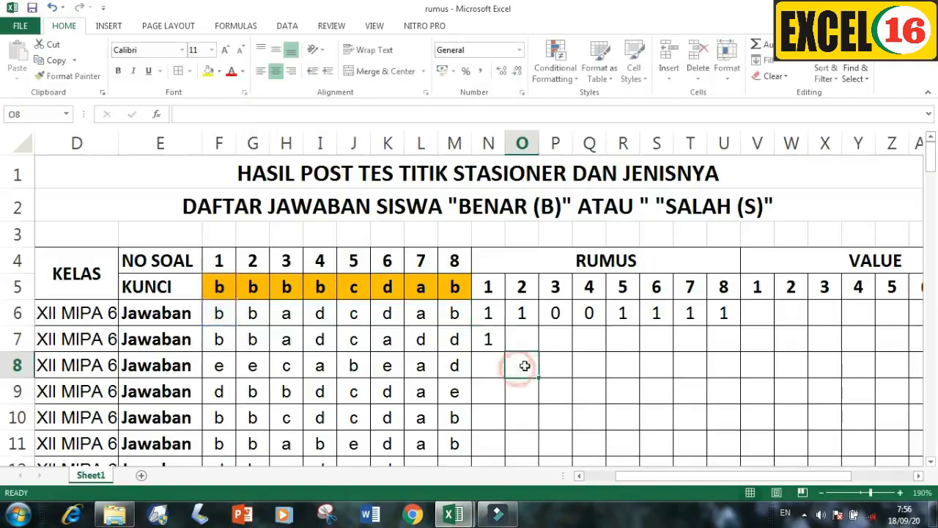
Review the question 1 answers in F7:F9 against the answer key in F5.
left_click(490, 312)
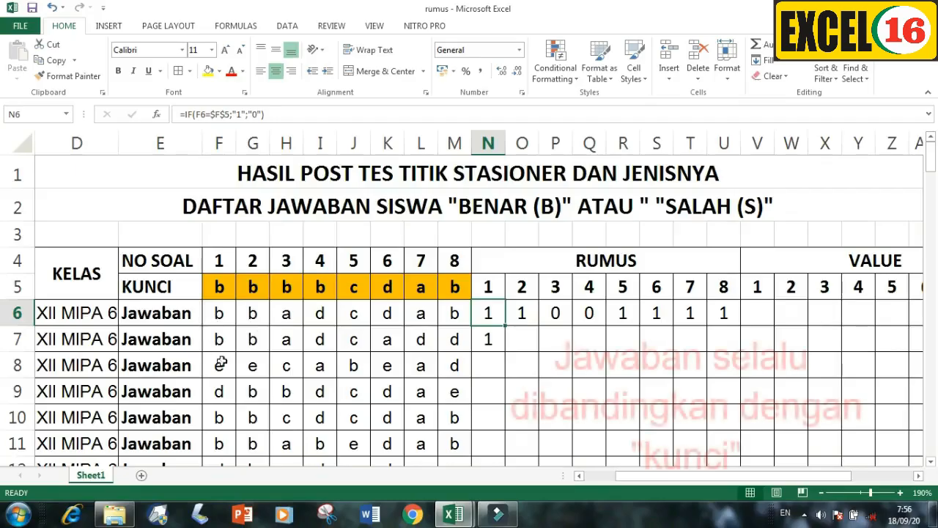
left_click(220, 392)
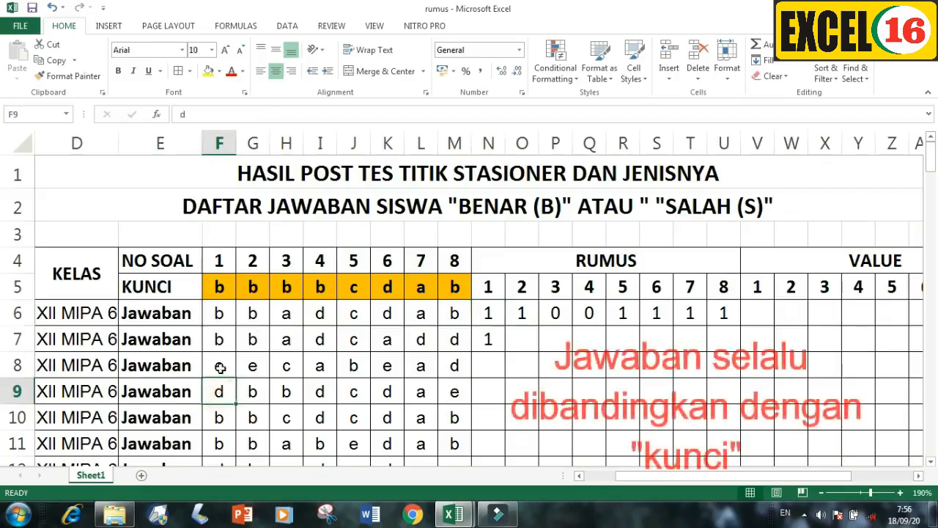
left_click(220, 366)
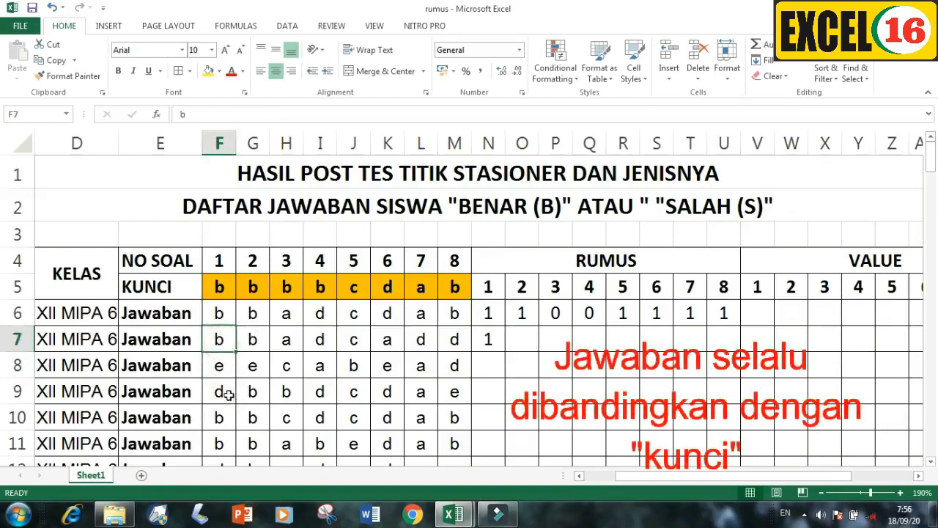
left_click(220, 390)
left_click(217, 365)
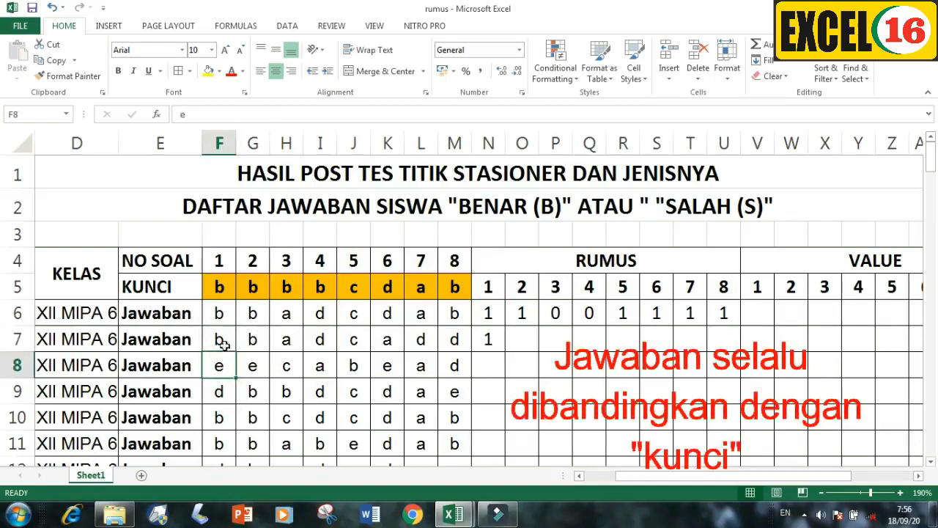
left_click(220, 386)
left_click(218, 289)
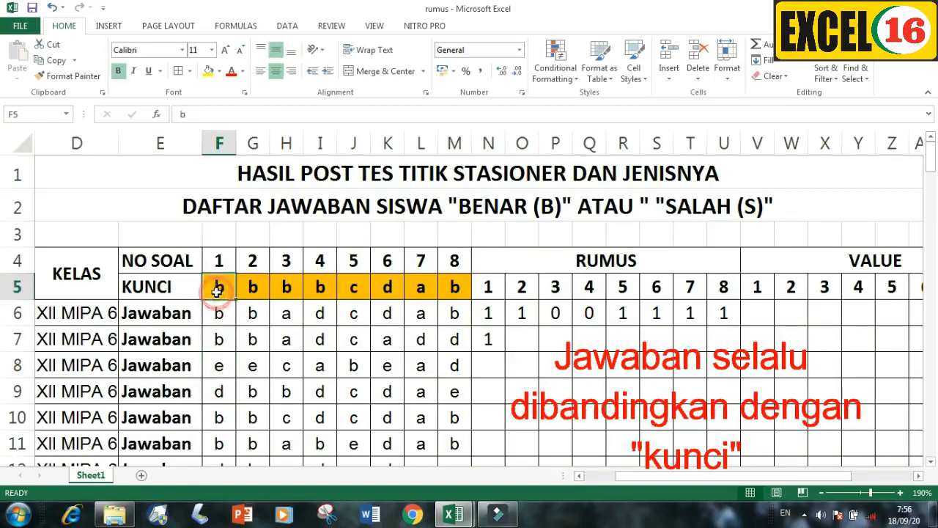
Copy the N6 formula down to N10 and check which answer and key cells N7 compares.
left_click(488, 314)
left_click_drag(505, 327, 502, 429)
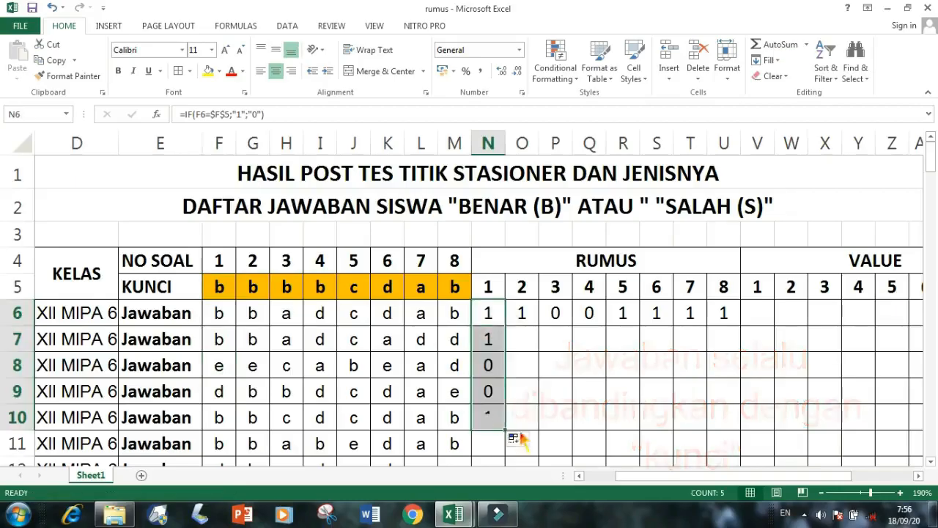
left_click(487, 340)
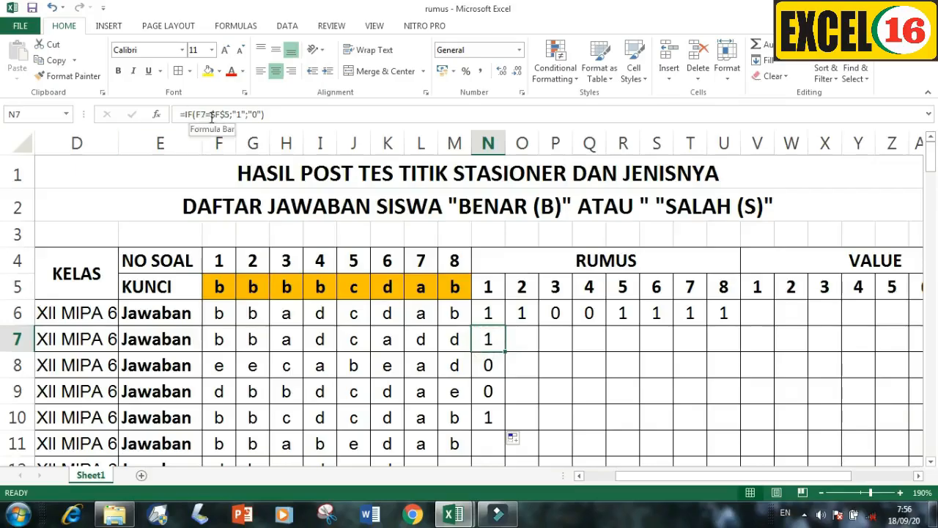
left_click(220, 341)
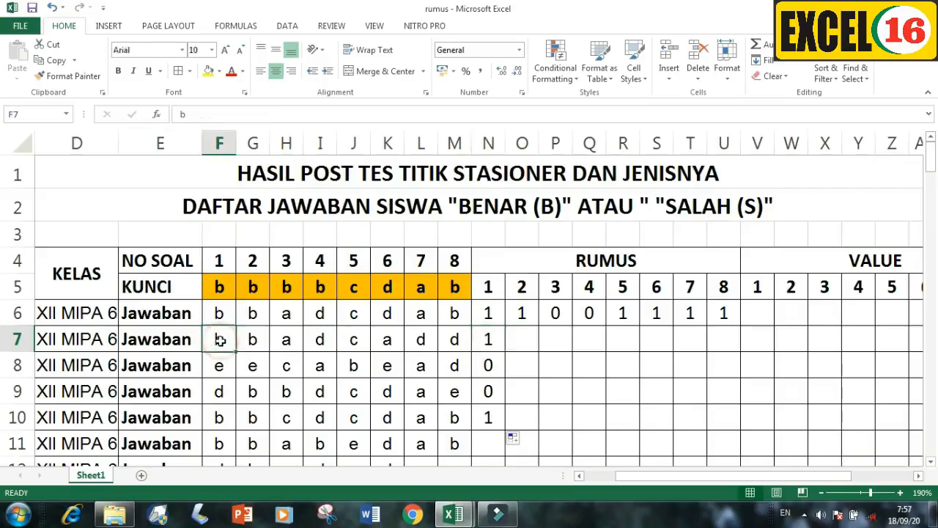
left_click(218, 286)
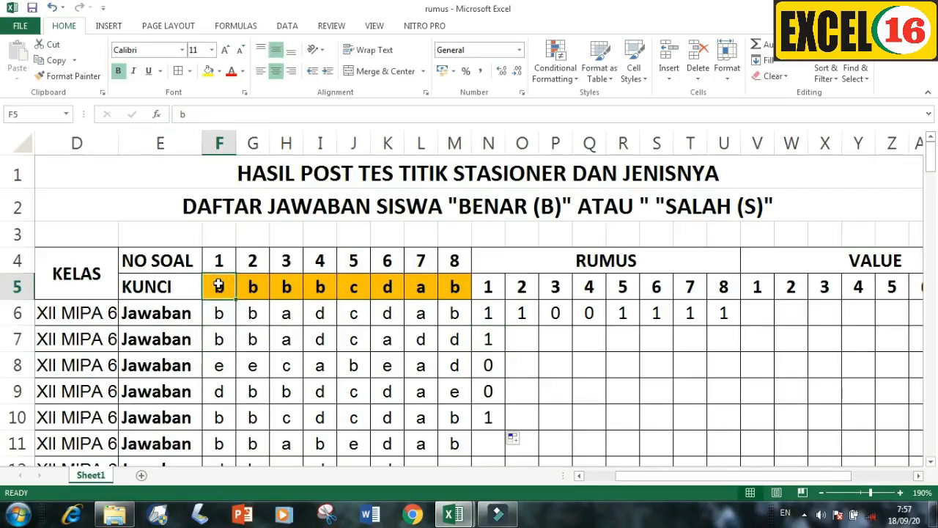
Check which answer and key cells the copied formula in N8 compares.
left_click(489, 371)
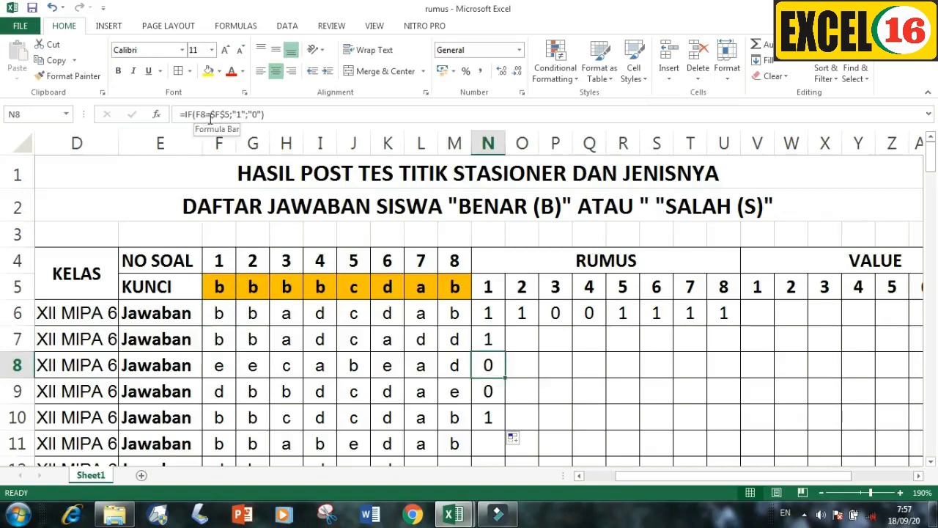
left_click(217, 365)
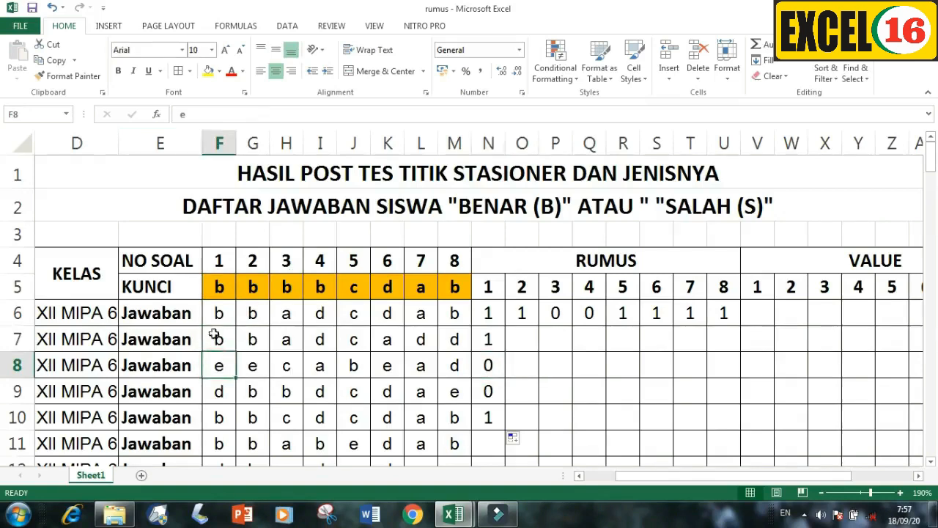
left_click(220, 288)
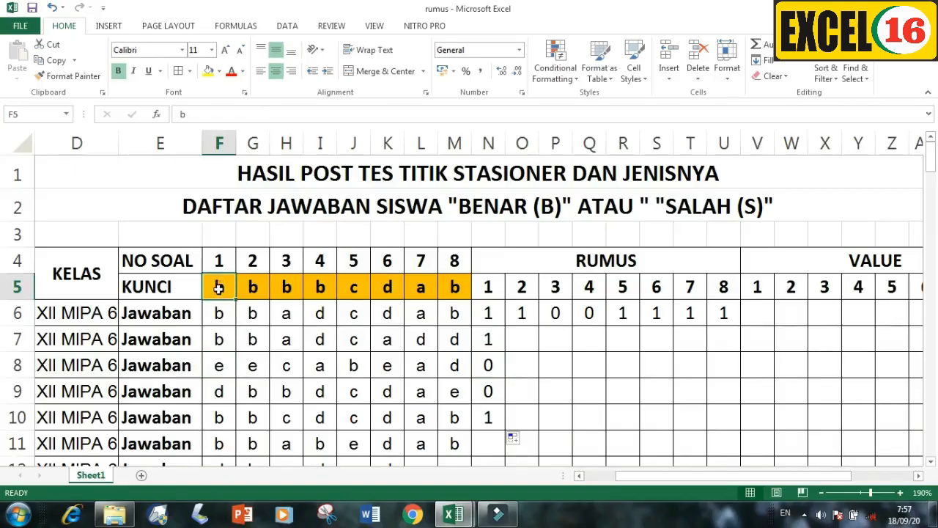
Make the question 2 answer-key reference in the O6 formula absolute as $G$5.
left_click(489, 316)
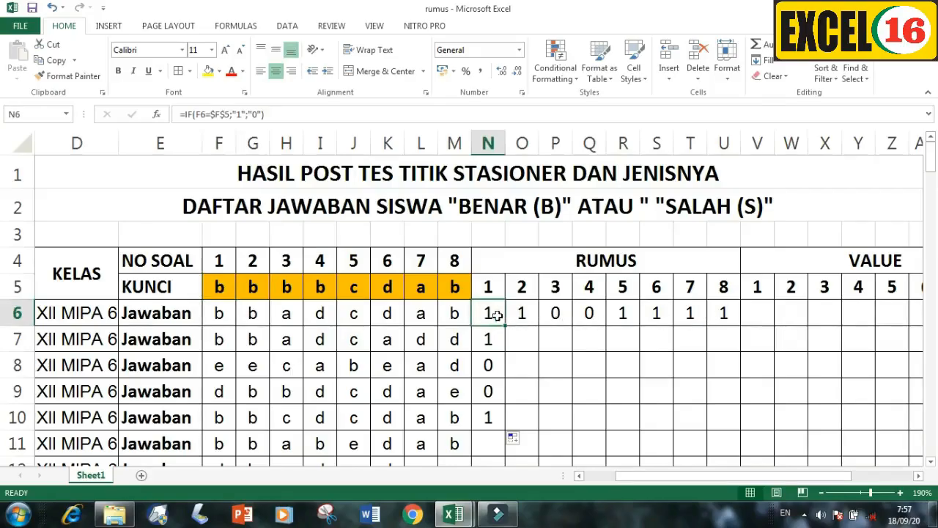
left_click(724, 316)
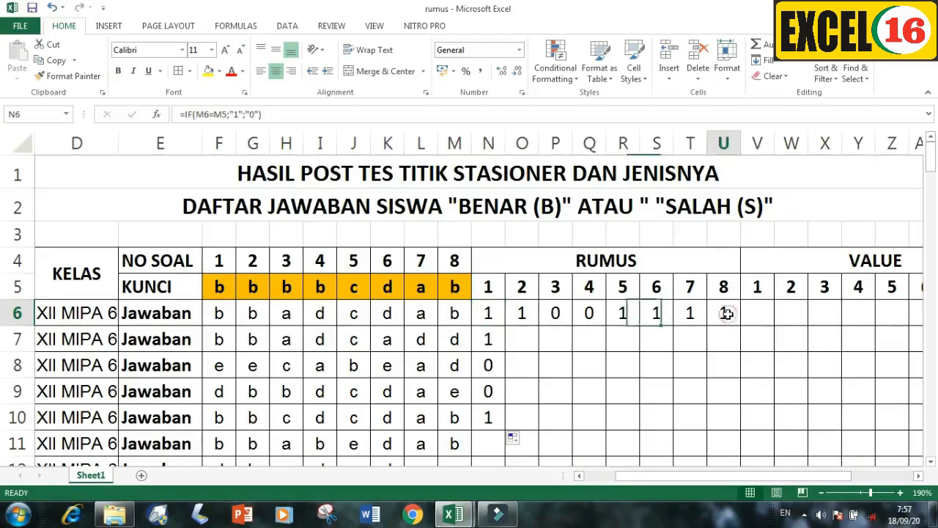
left_click(524, 314)
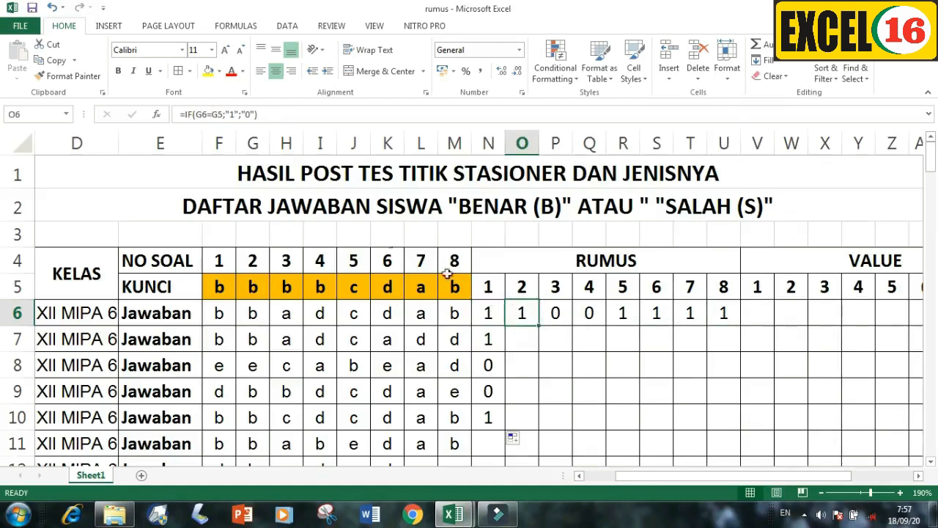
left_click(219, 115)
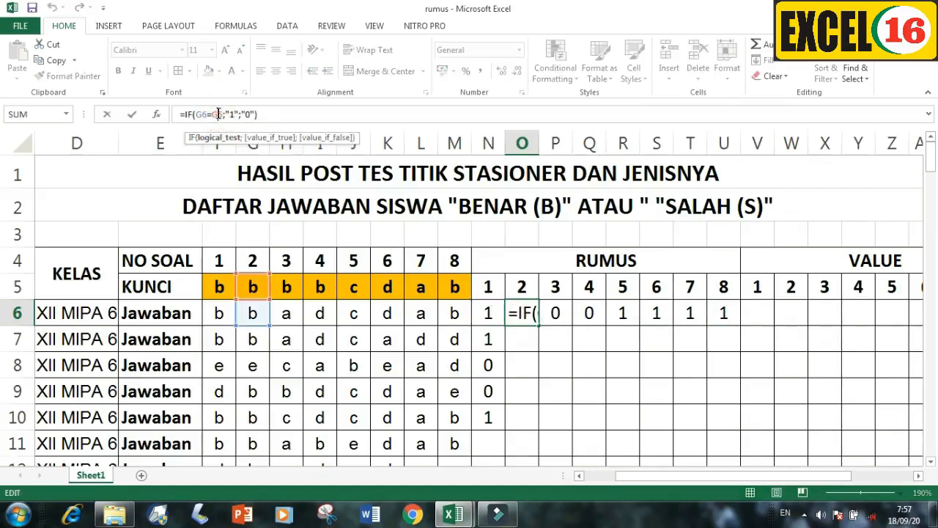
key("F4")
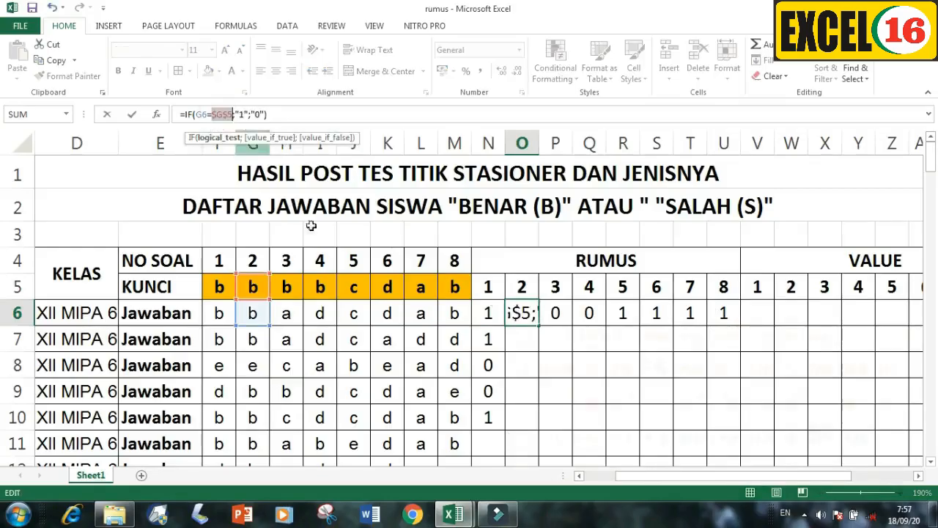
key("Return")
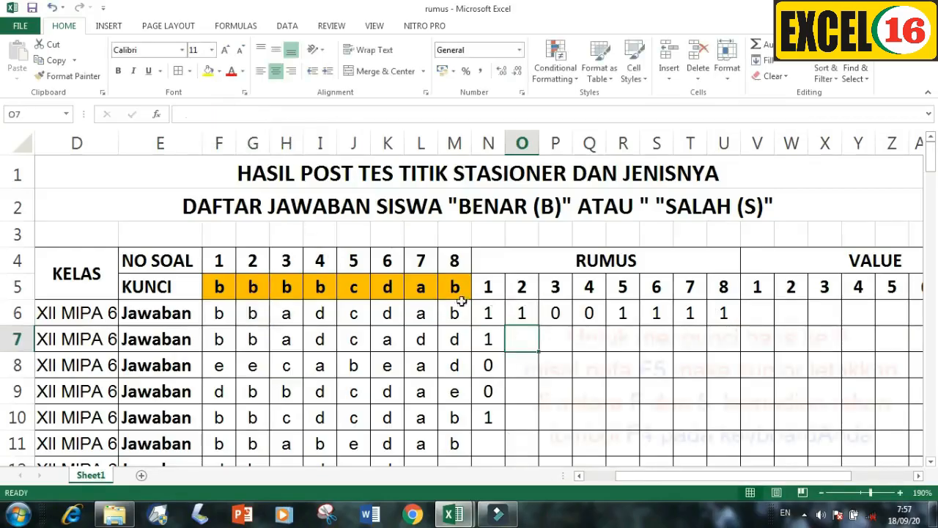
Make the question 3 answer-key reference in the P6 formula absolute as $H$5.
left_click(552, 312)
left_click(217, 114)
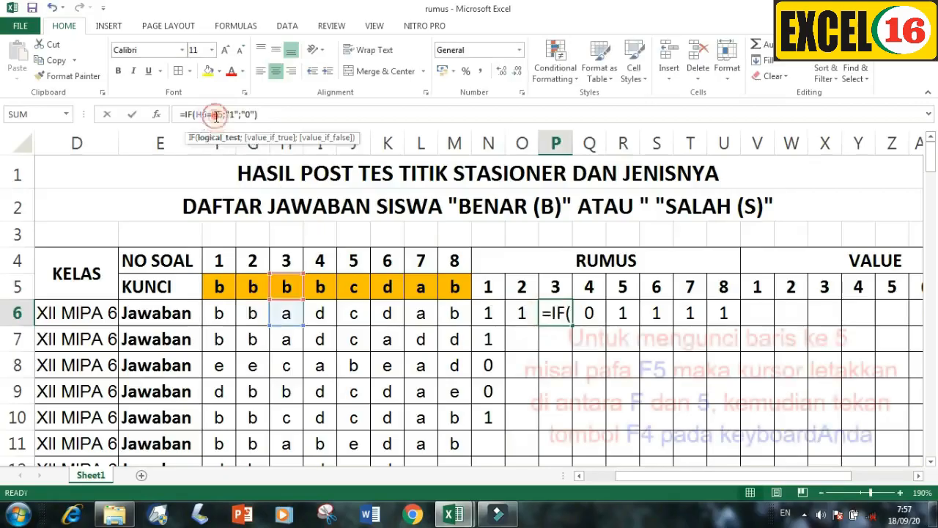
key("F4")
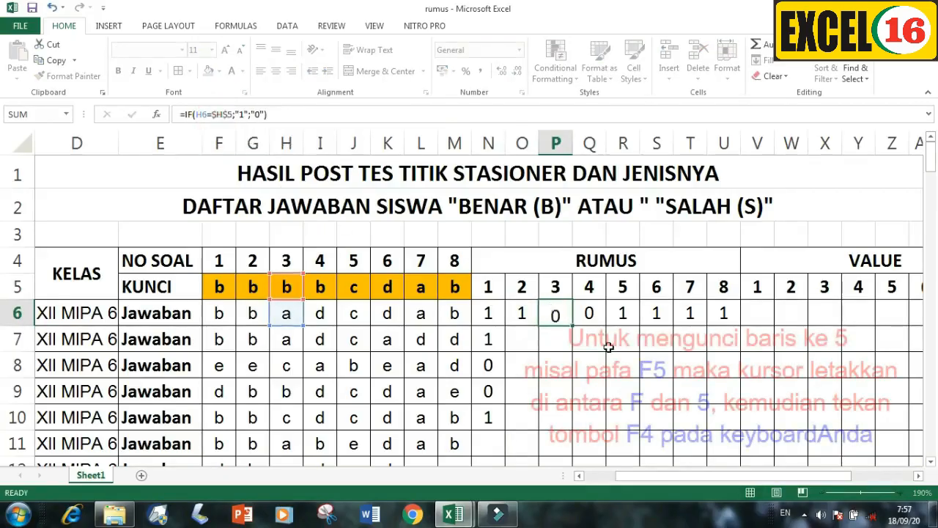
key("Return")
Make the question 4 answer-key reference in the Q6 formula absolute as $I$5.
left_click(591, 313)
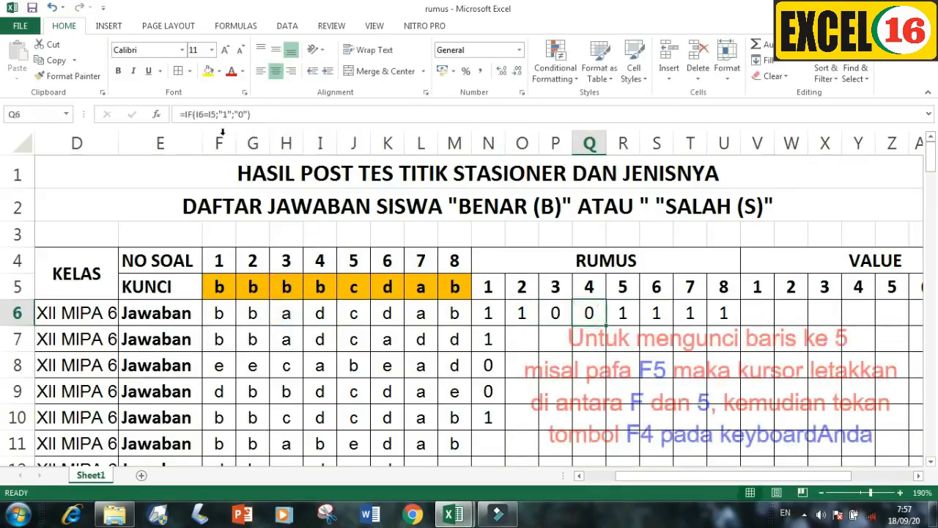
left_click(214, 114)
key("F4")
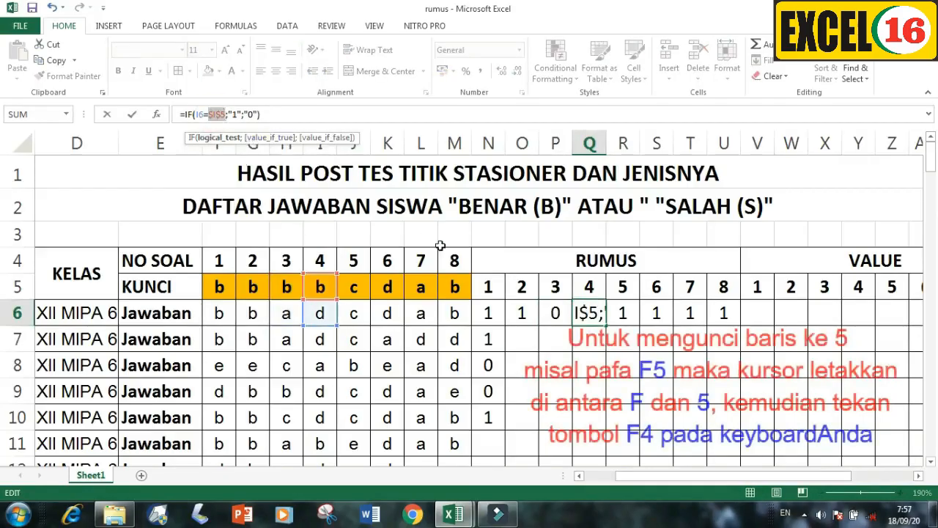
key("Return")
Lock the question 5 answer-key reference to J5 in the R6 formula.
left_click(623, 313)
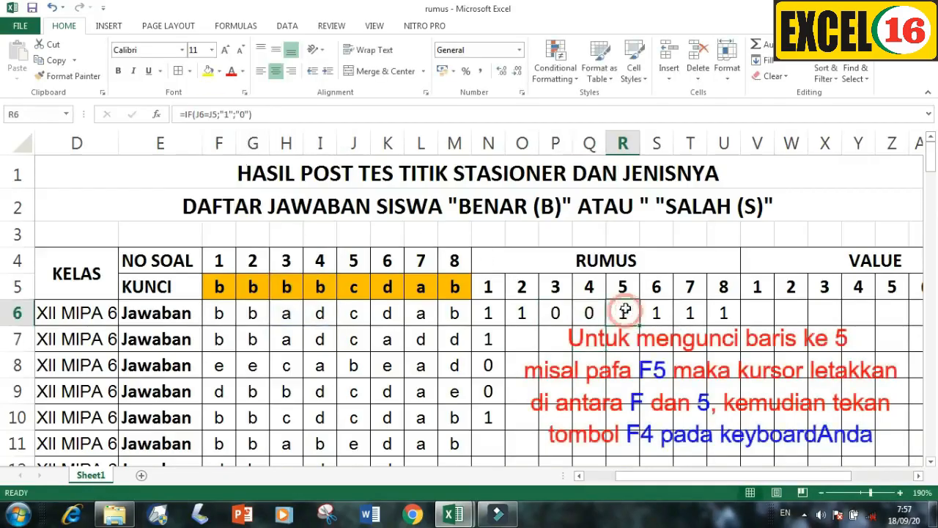
left_click(216, 115)
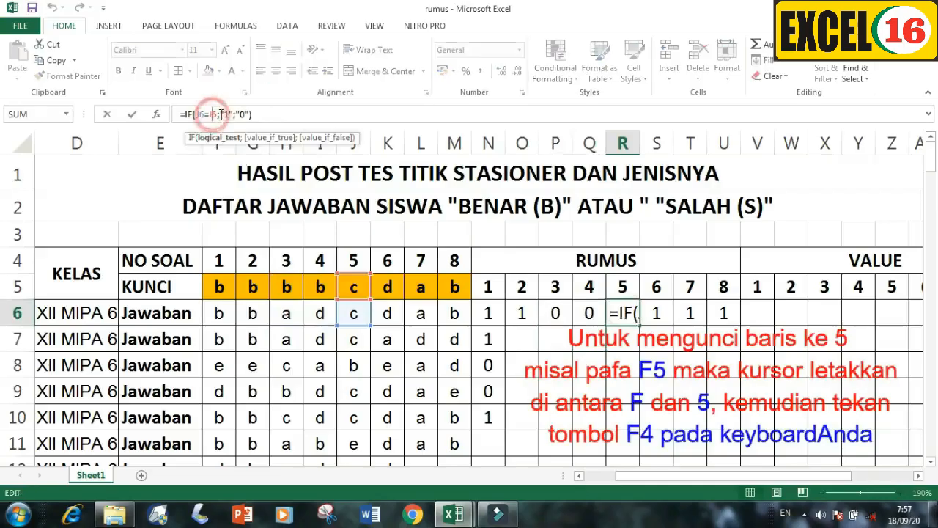
key("F4")
key("F4")
key("Return")
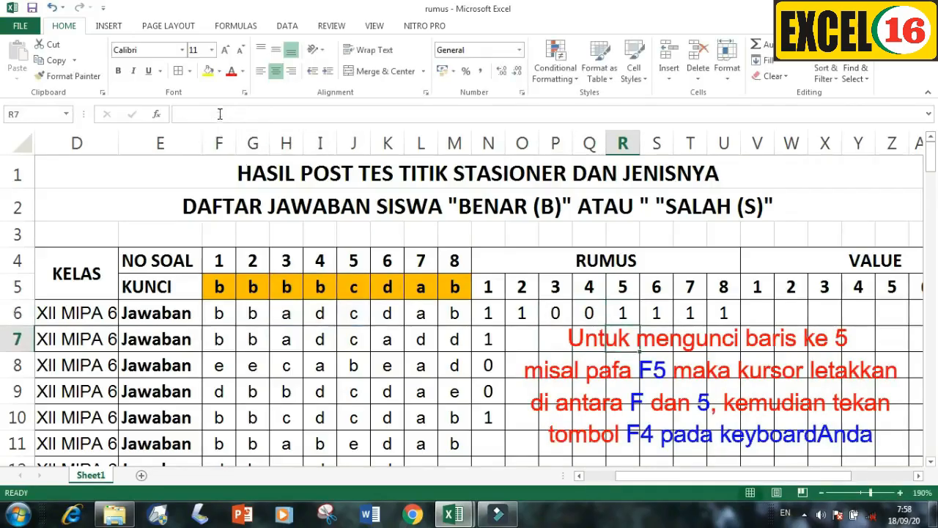
Lock the question 6 answer-key reference to K5 in the S6 formula.
left_click(658, 315)
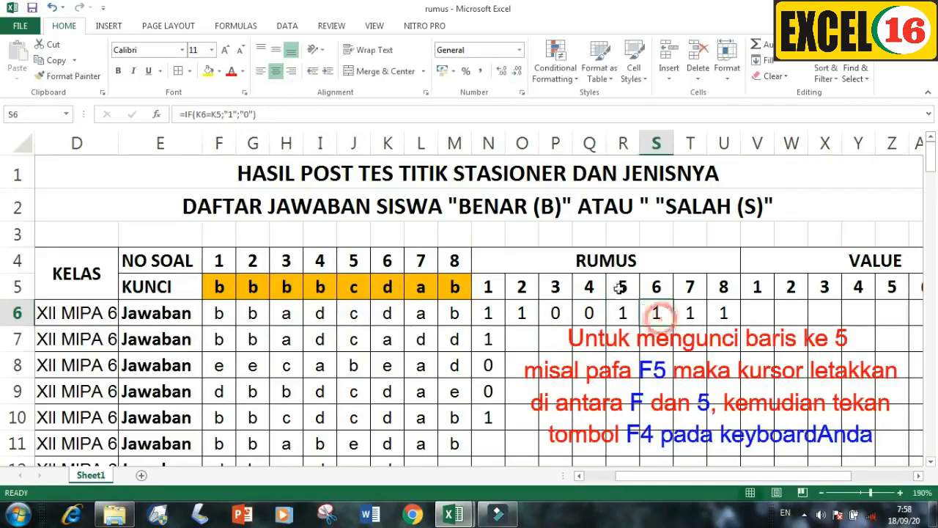
left_click(212, 114)
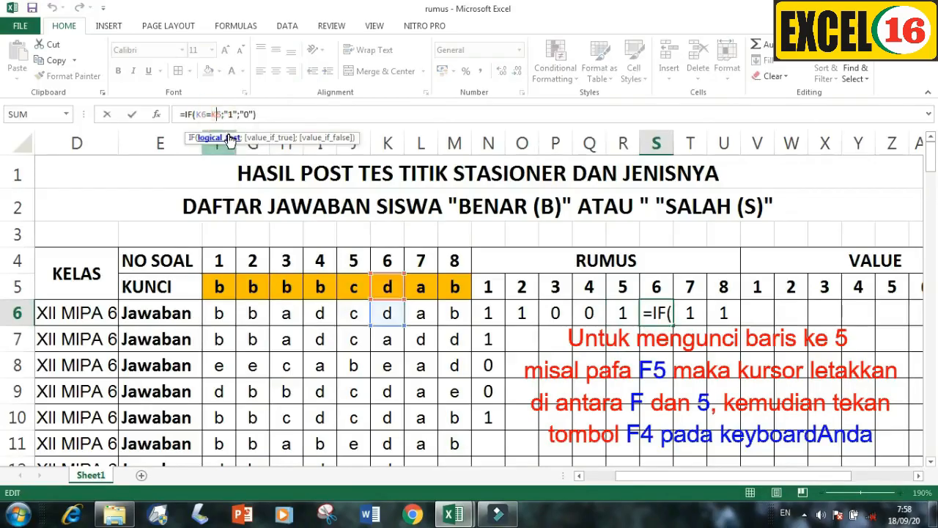
key("F4")
key("F4")
key("Return")
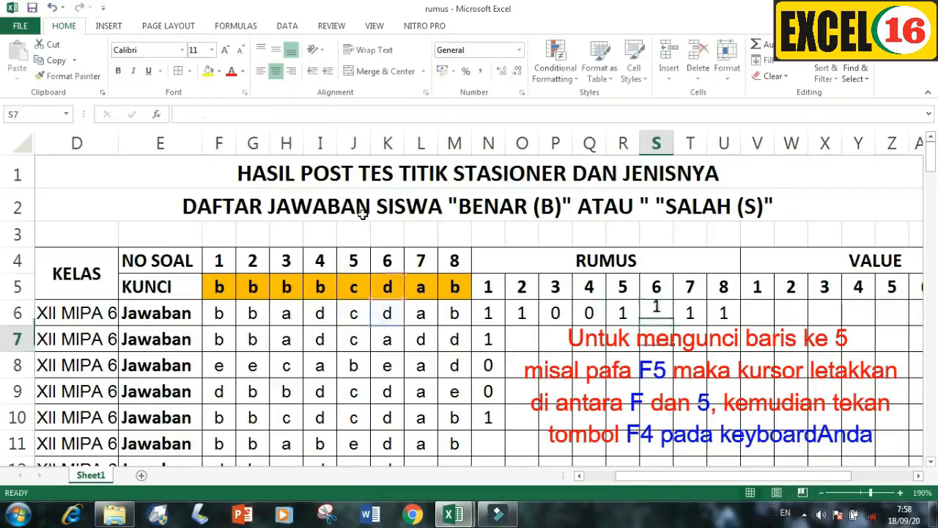
Make the question 7 answer-key reference in the T6 formula absolute as $L$5.
left_click(690, 315)
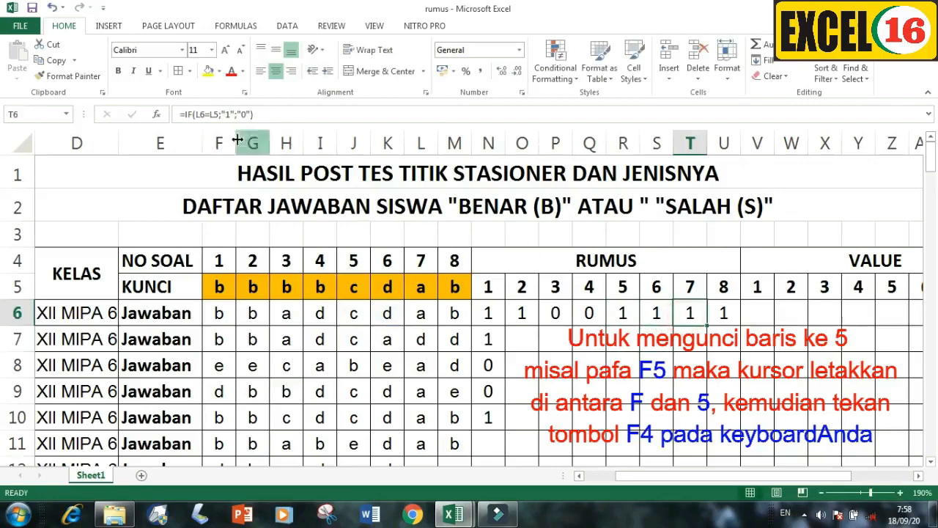
left_click(212, 115)
key("F4")
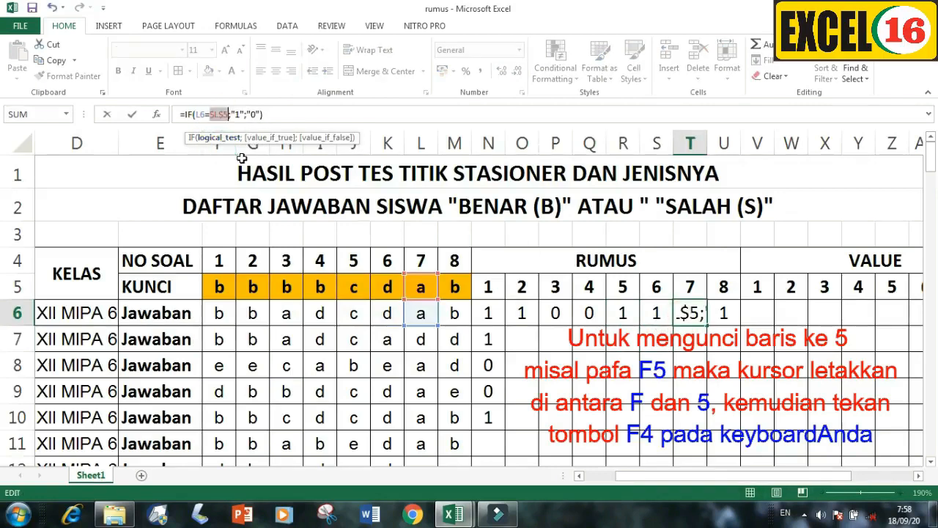
key("Return")
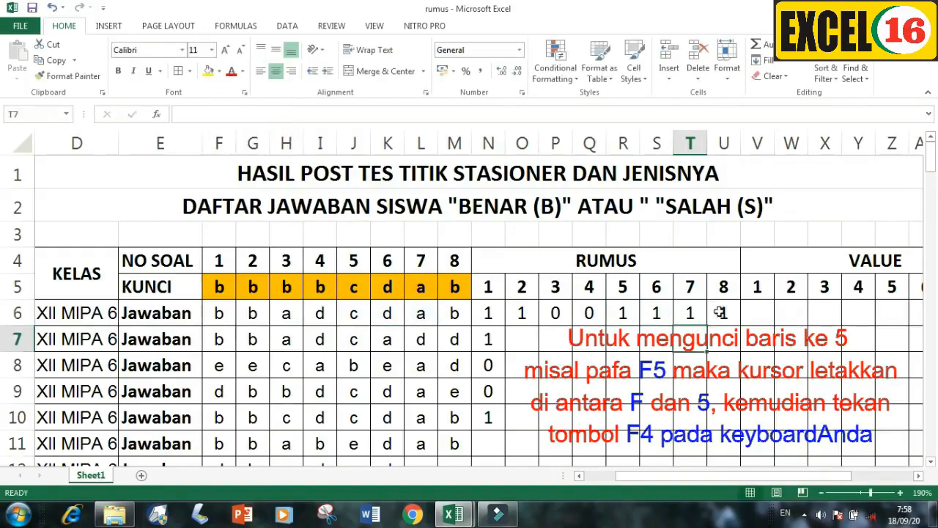
Make the question 8 answer-key reference in the U6 formula absolute as $M$5.
left_click(725, 315)
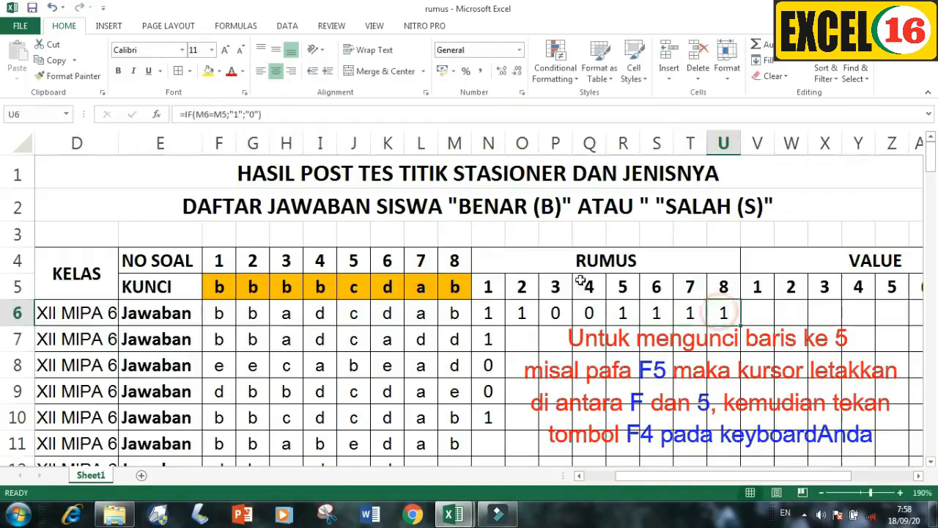
left_click(220, 114)
key("F4")
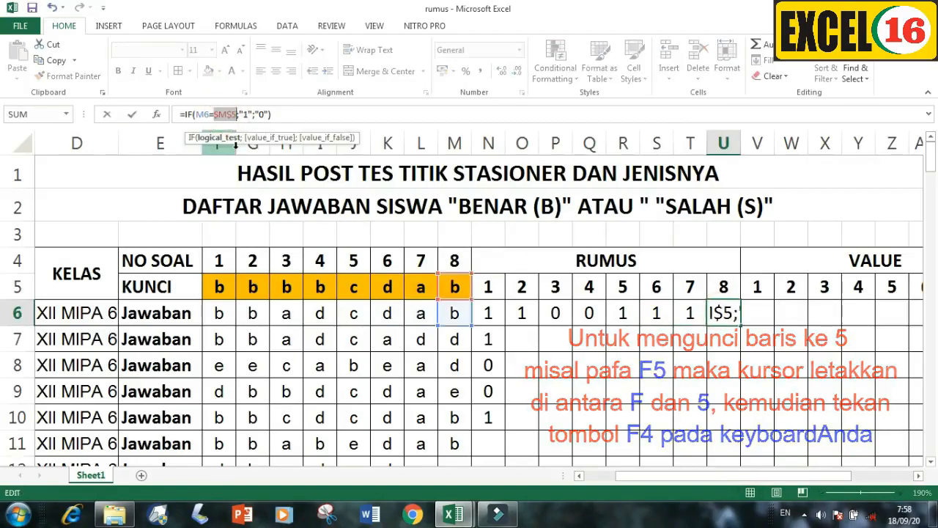
key("Return")
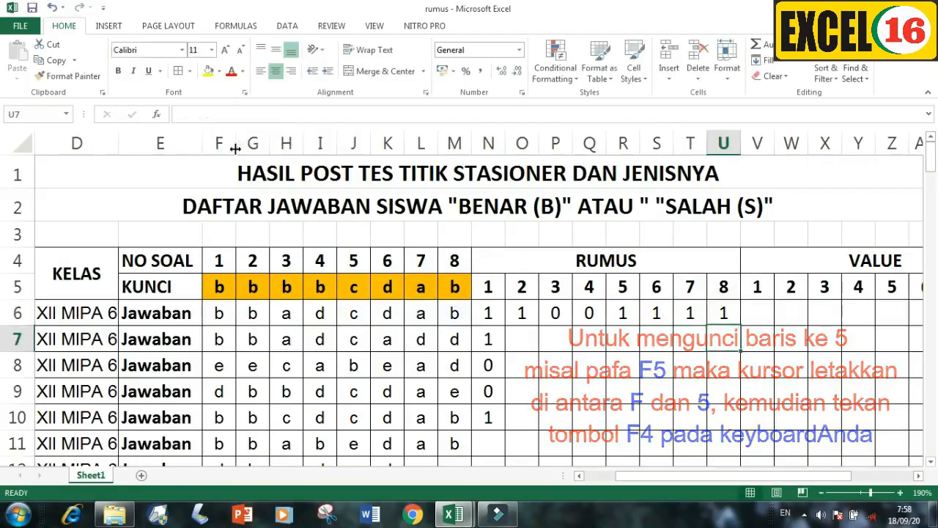
Check the locked answer-key references in the row 6 RUMUS formulas from N6 through U6.
left_click(500, 314)
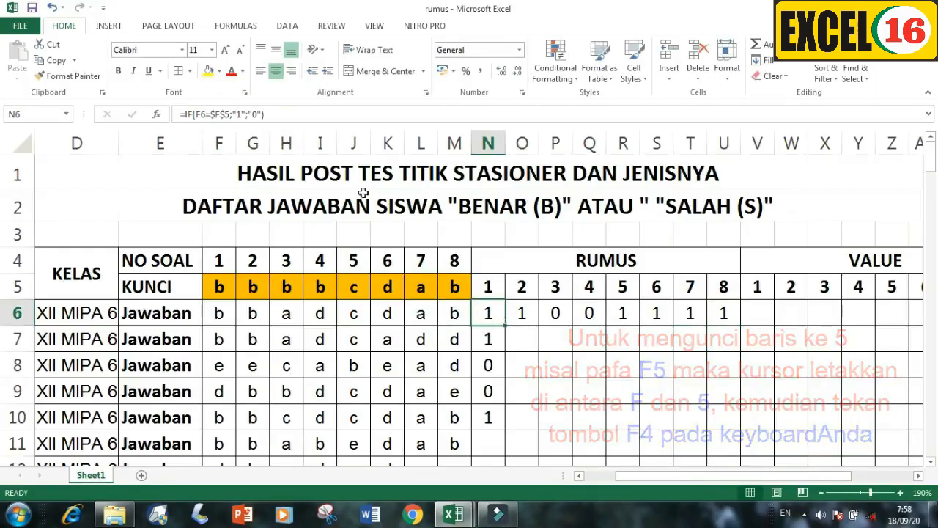
key("Right")
key("Right")
key("Right")
key("Right")
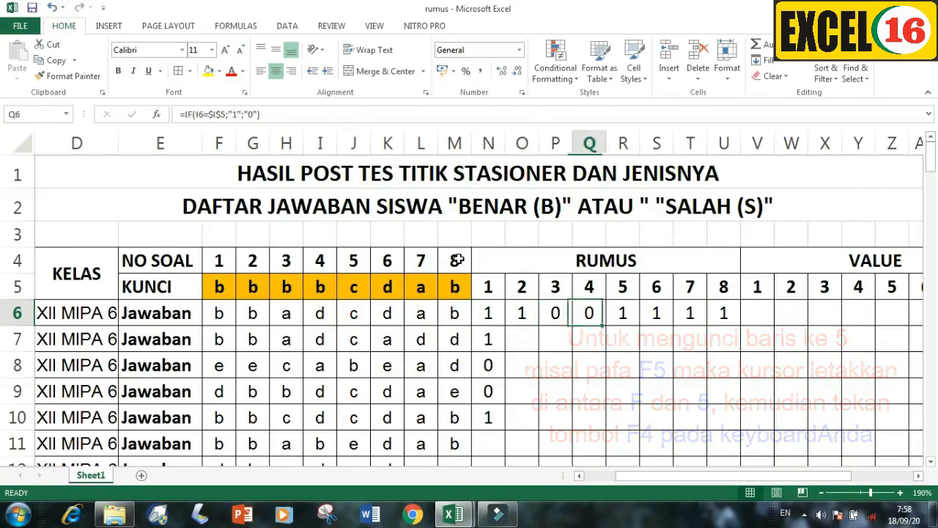
key("Right")
key("Right")
key("Right")
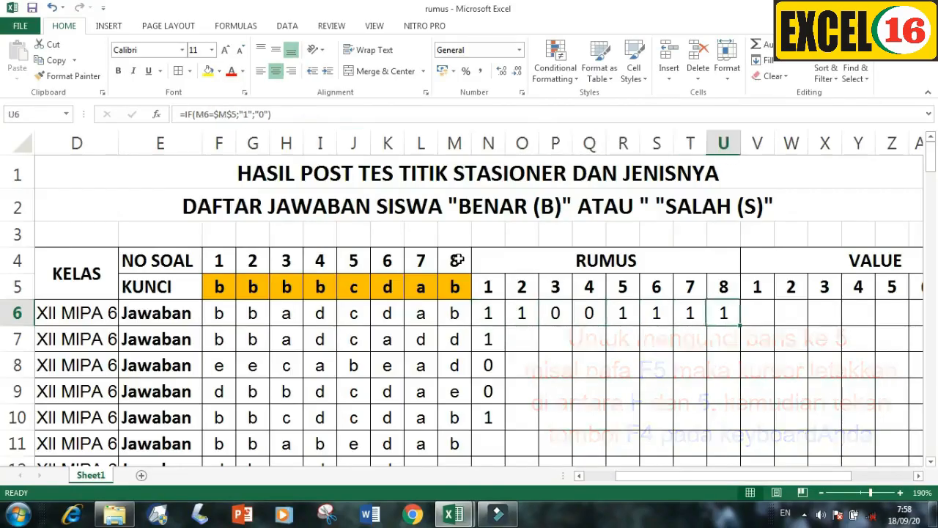
Convert the question 1 score to a number in V6 with =VALUE(N6) and fill the formula across to AC6.
left_click_drag(633, 477, 671, 486)
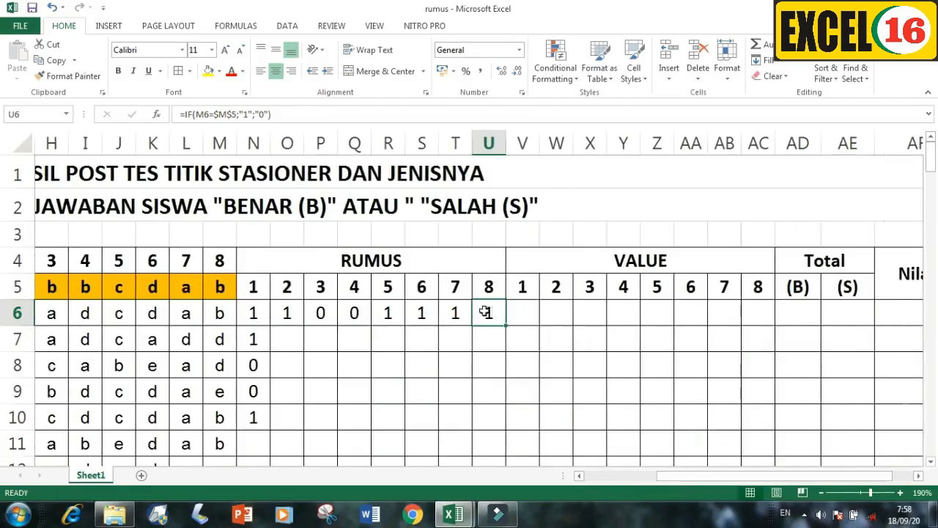
left_click(523, 311)
type("=")
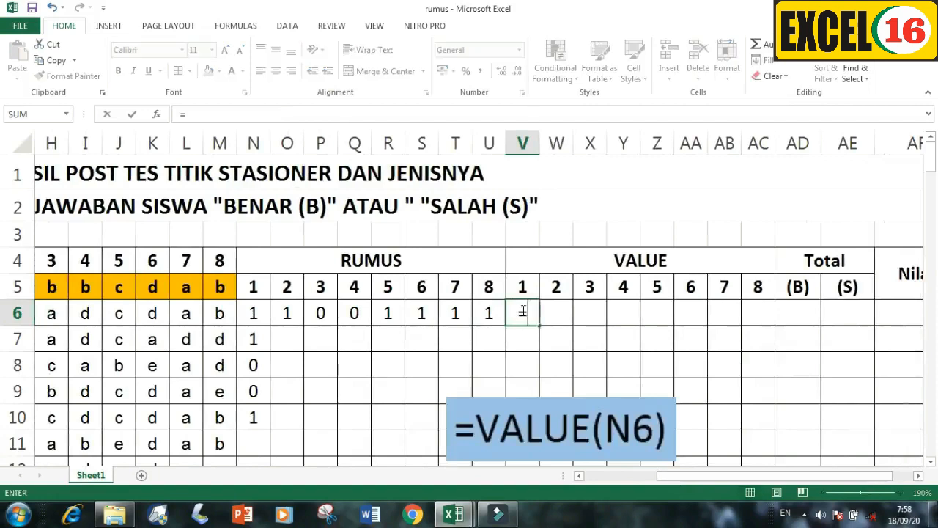
type("va")
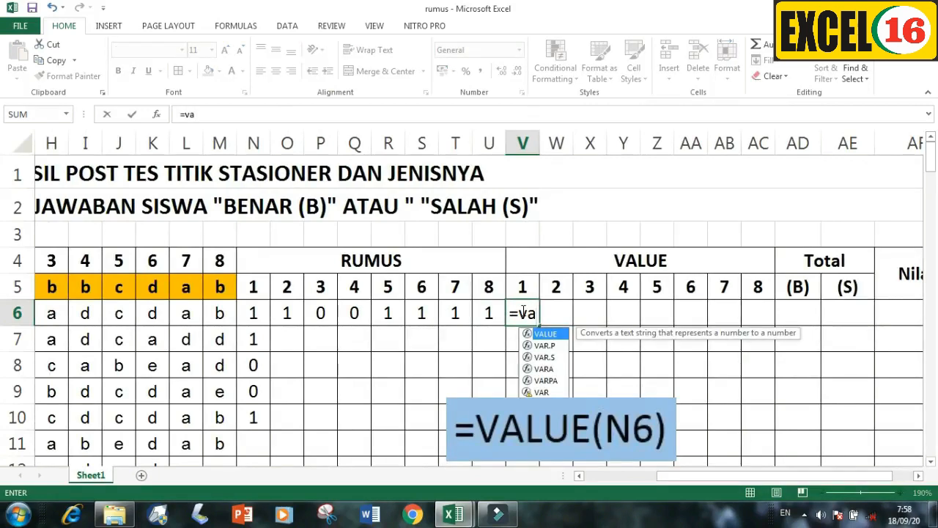
type("lue(")
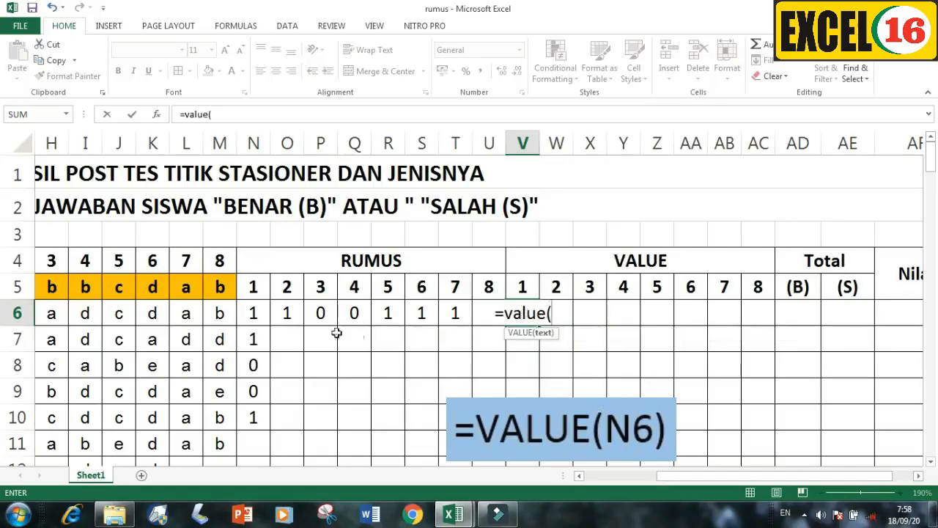
left_click(255, 313)
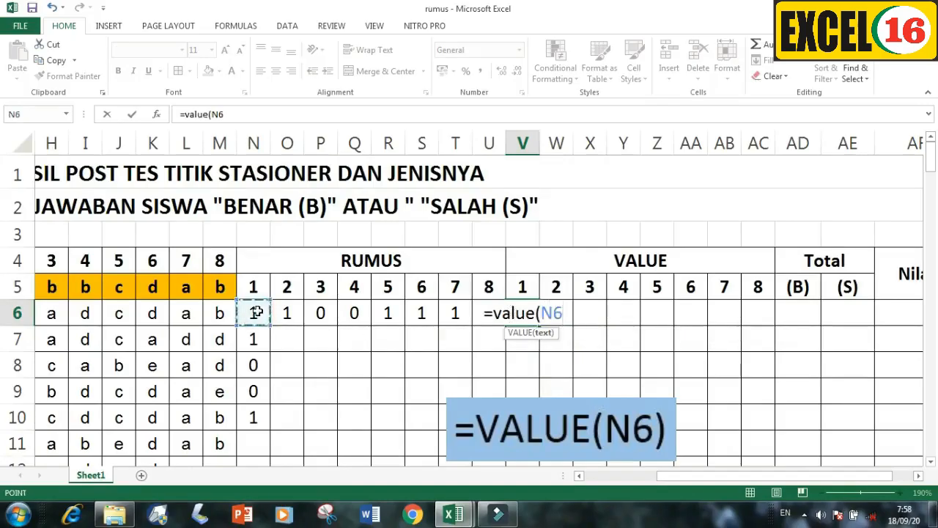
key("Return")
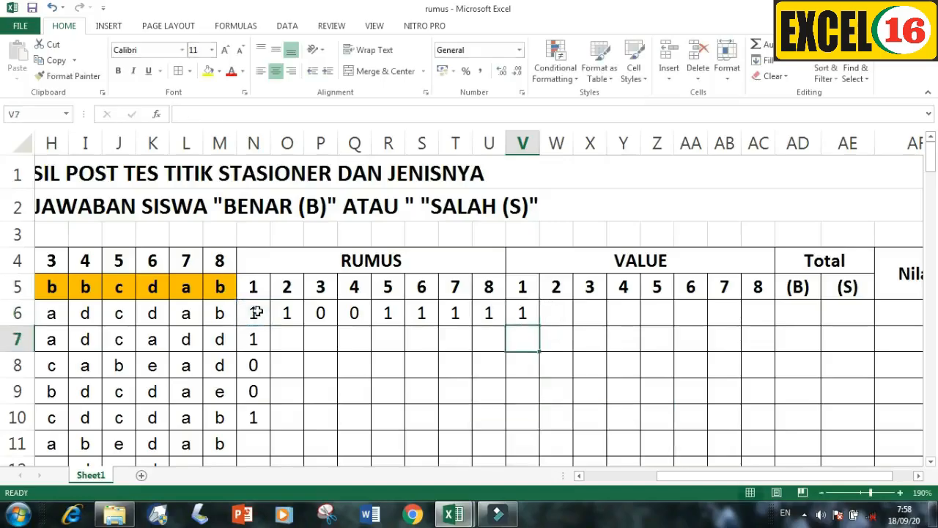
left_click(532, 312)
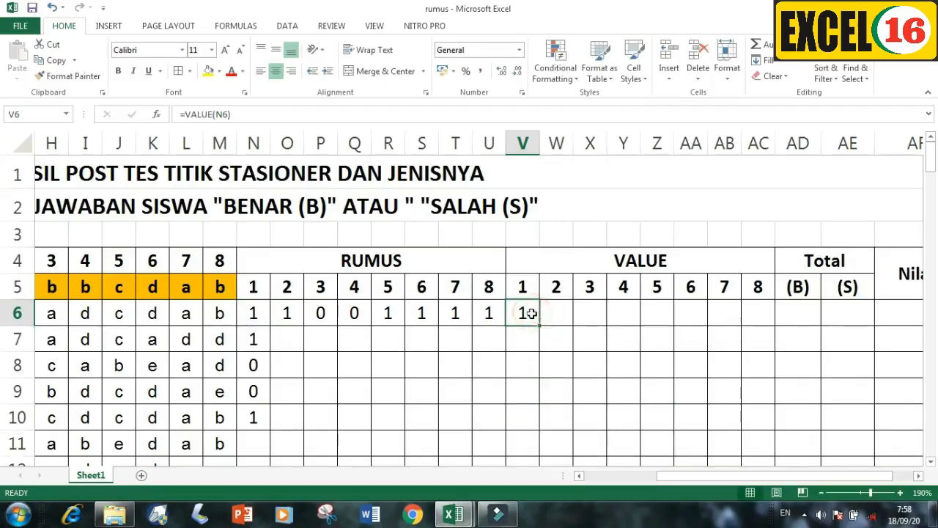
left_click_drag(541, 327, 753, 332)
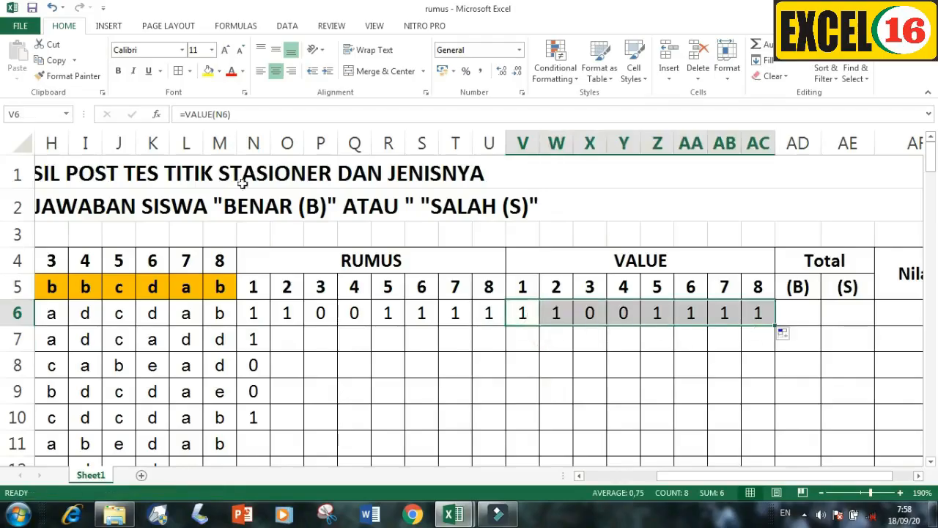
left_click(209, 71)
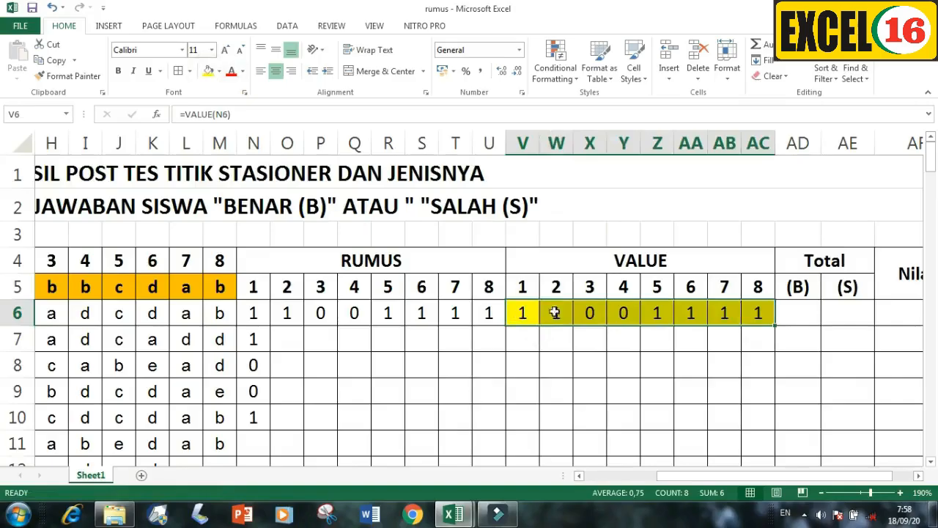
left_click(795, 315)
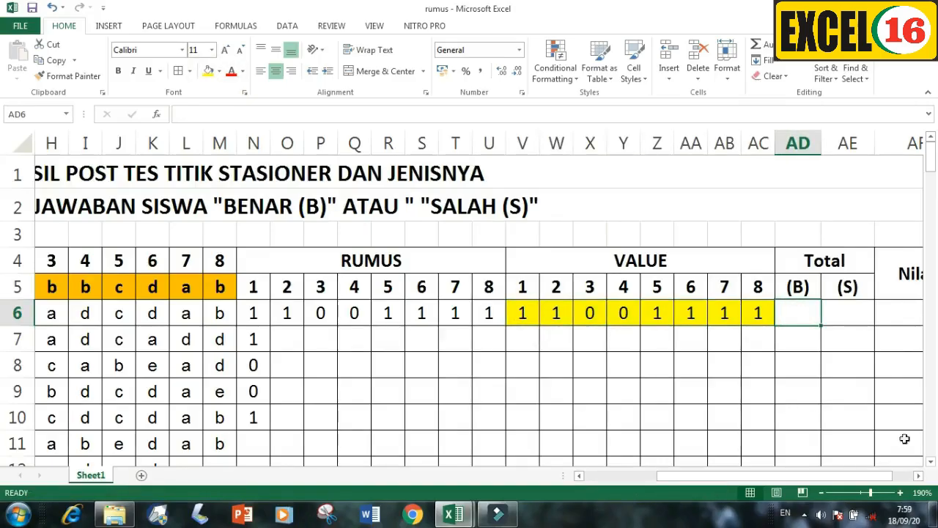
left_click(918, 475)
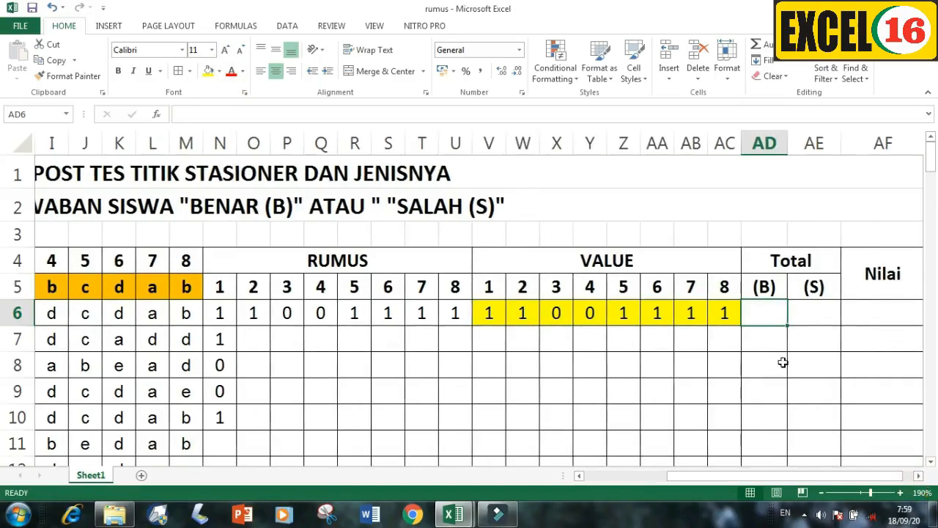
type("=")
key("Escape")
key("ctrl+z")
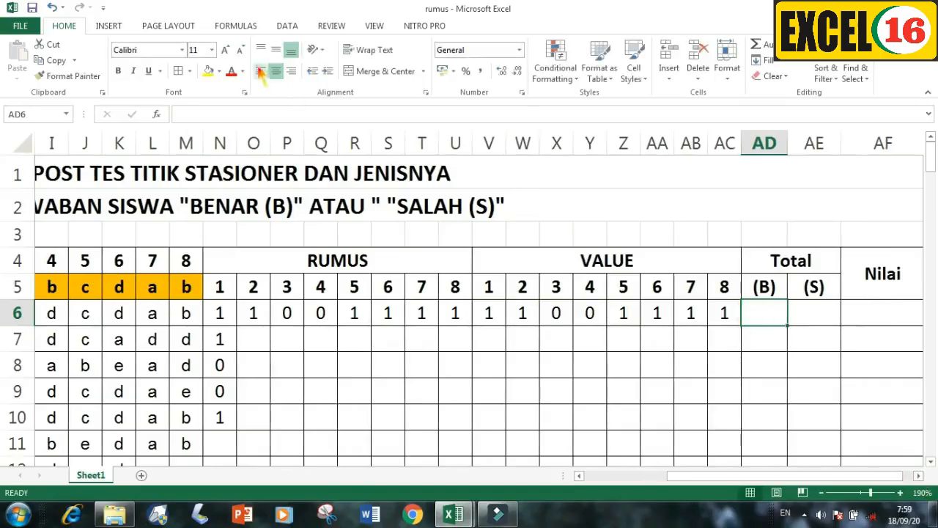
Total the correct answers in AD6 with =SUM(V6:AC6) and centre the cell's content.
type("=sum(")
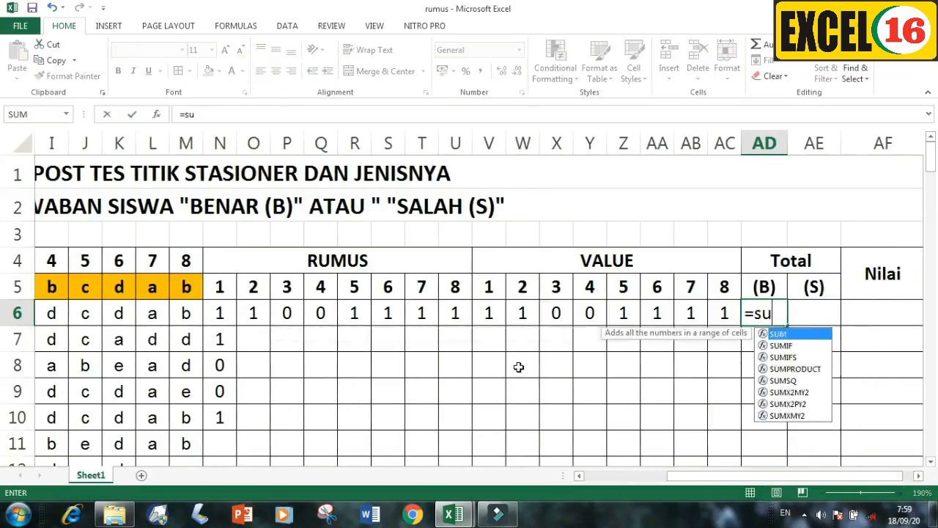
left_click(486, 313)
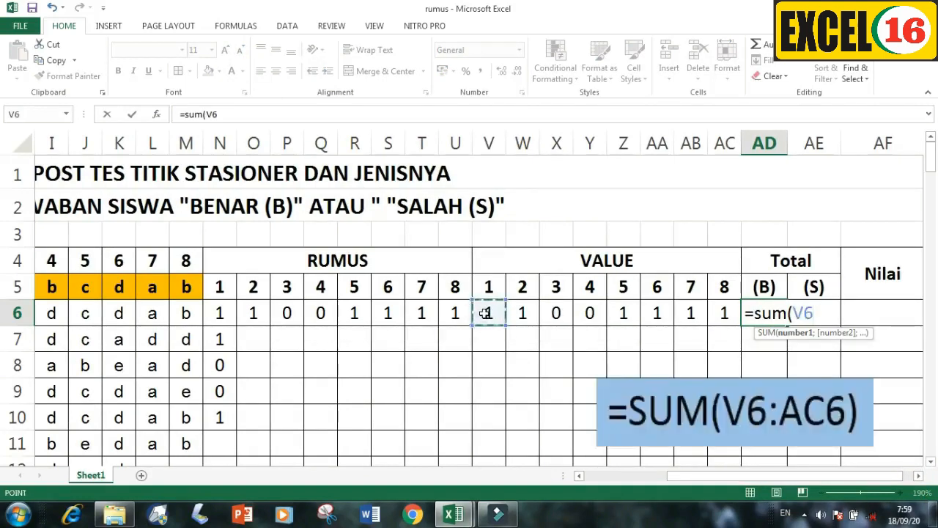
left_click_drag(486, 313, 709, 313)
type(")")
key("Return")
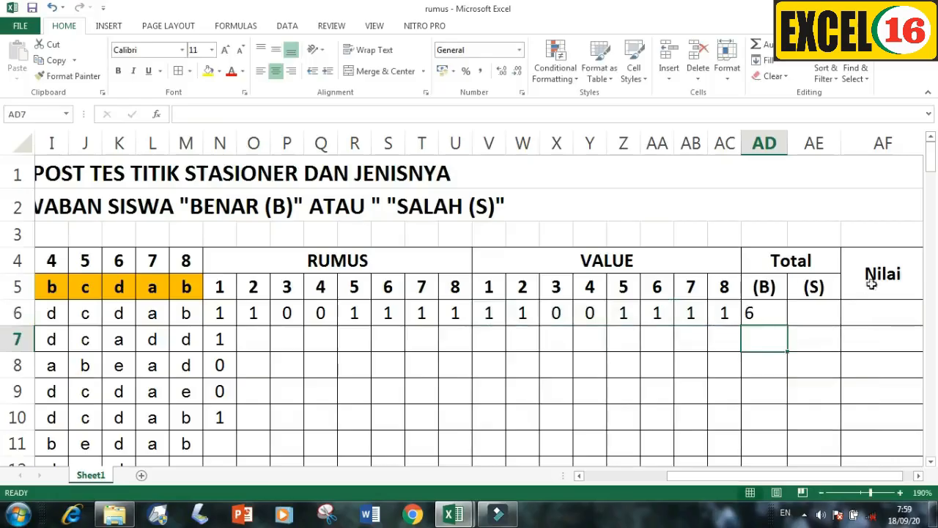
left_click(768, 315)
left_click(273, 71)
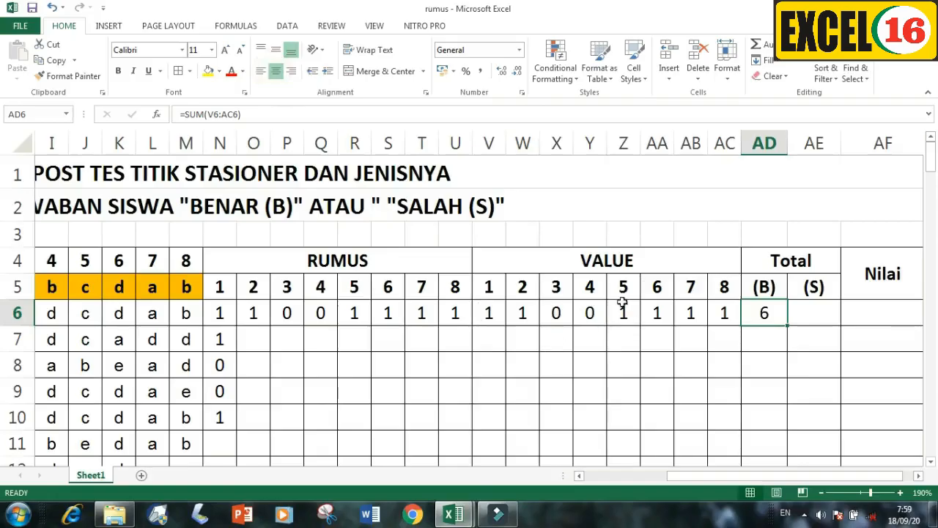
Calculate the number of wrong answers in AE6 with the formula =8-AD6.
scroll(793, 311, "right", 1)
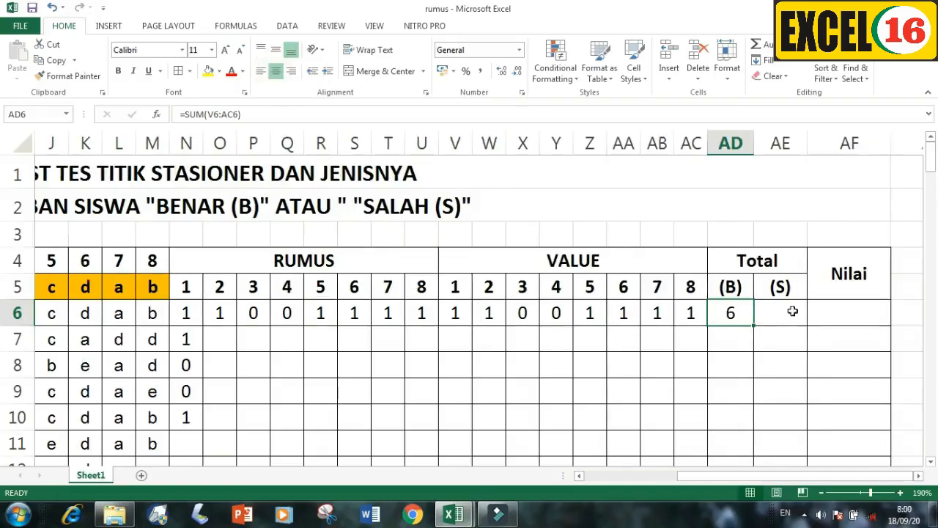
left_click(792, 311)
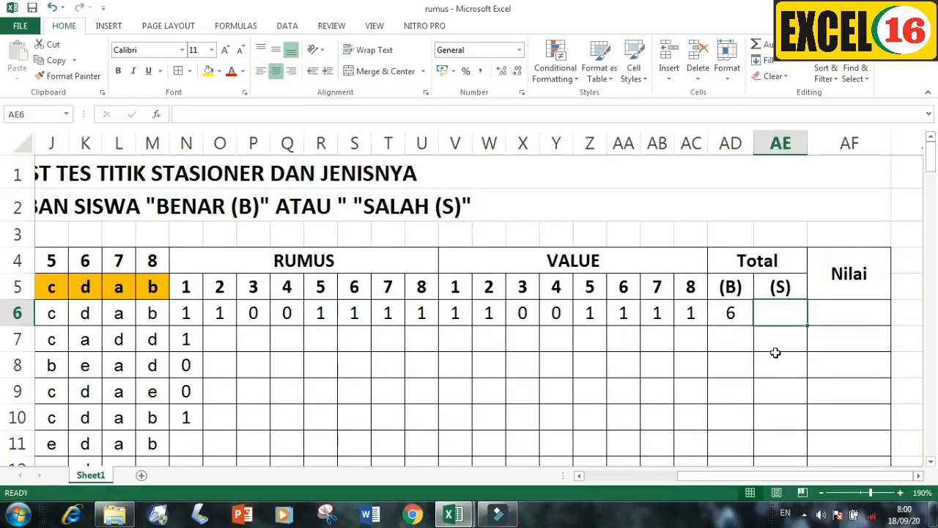
type("=")
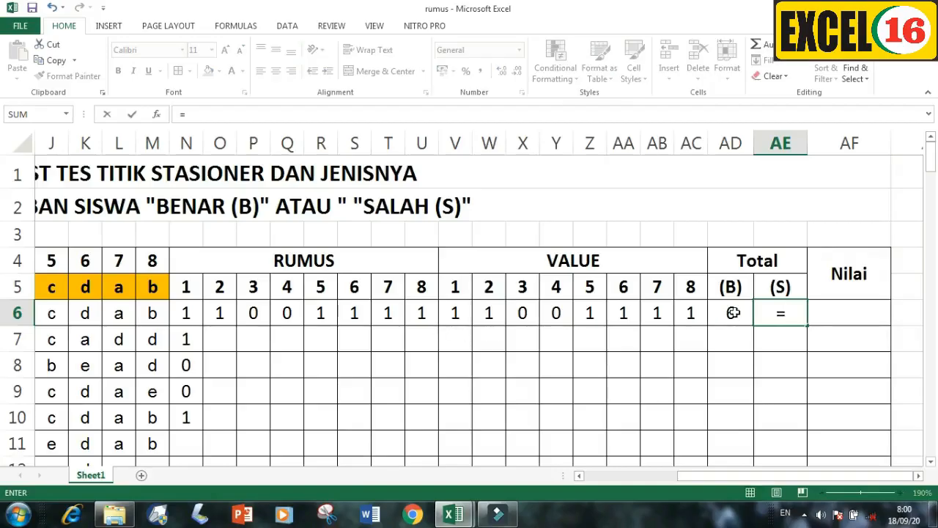
type("8-")
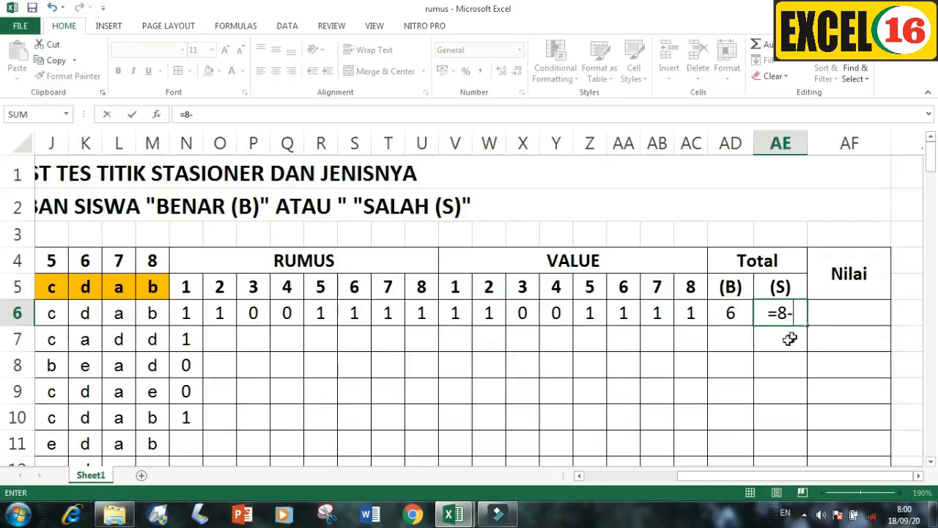
left_click(726, 313)
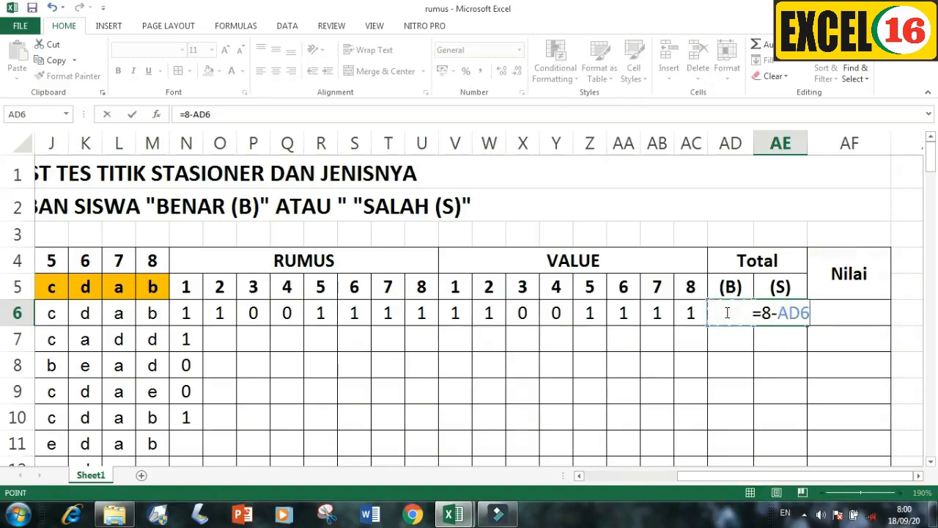
key("Return")
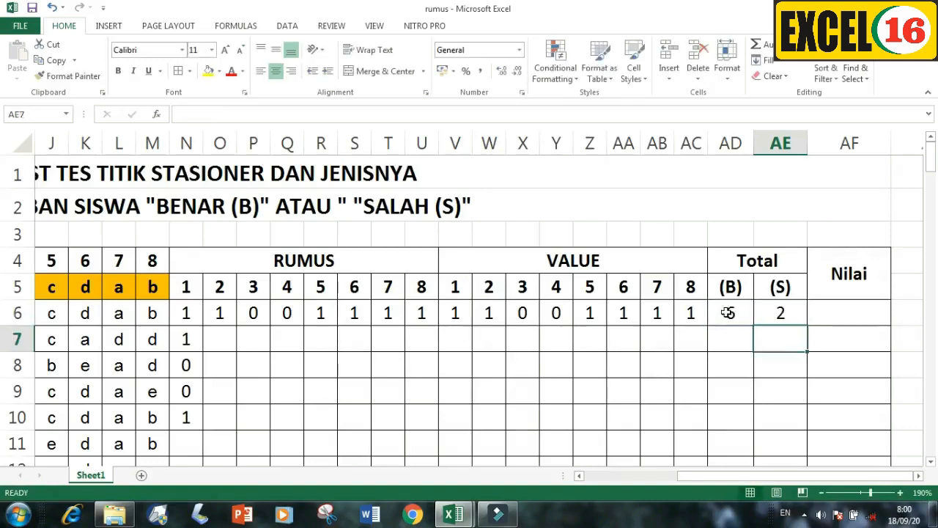
left_click(788, 314)
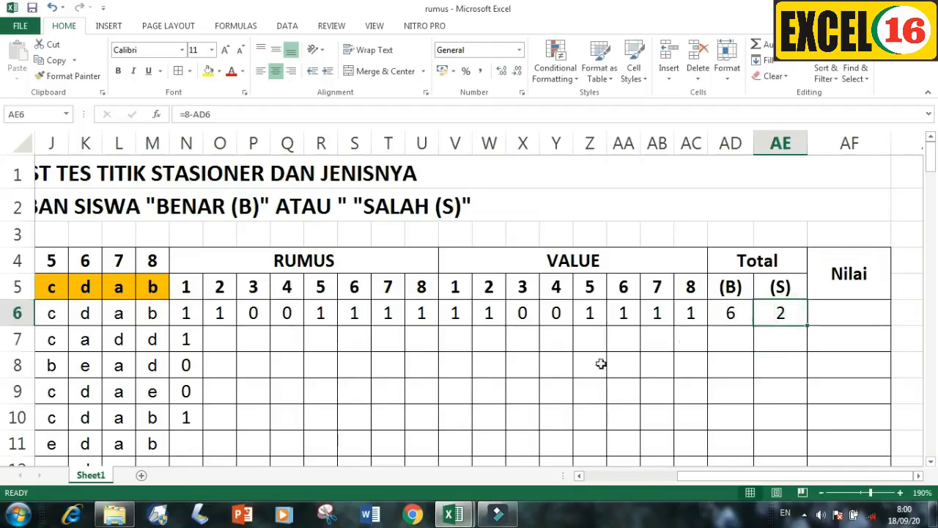
Calculate the first student's score in AF6 with the formula =(AD6/8)*100.
left_click(828, 313)
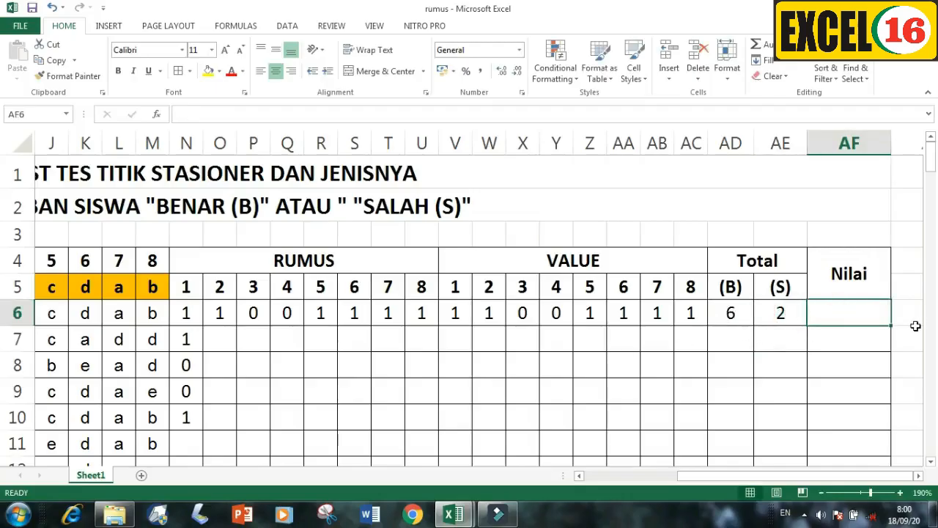
type("=(")
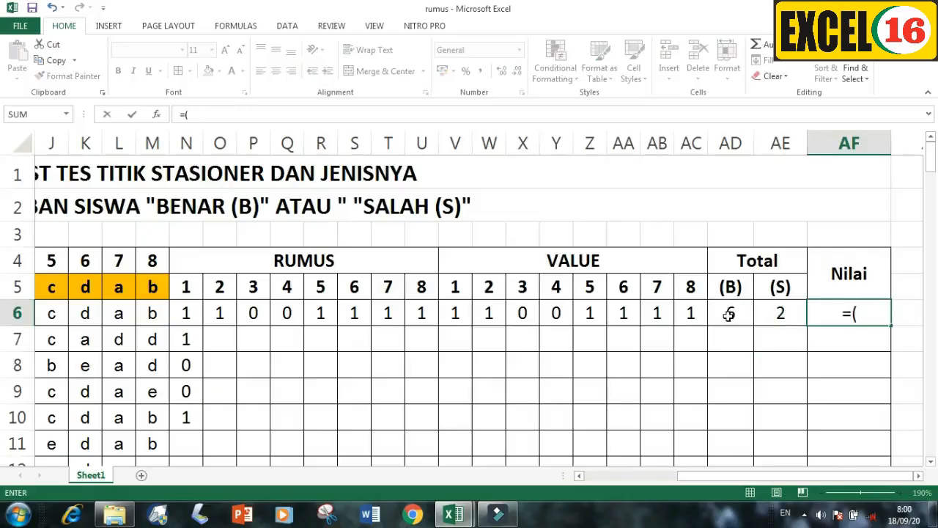
left_click(731, 313)
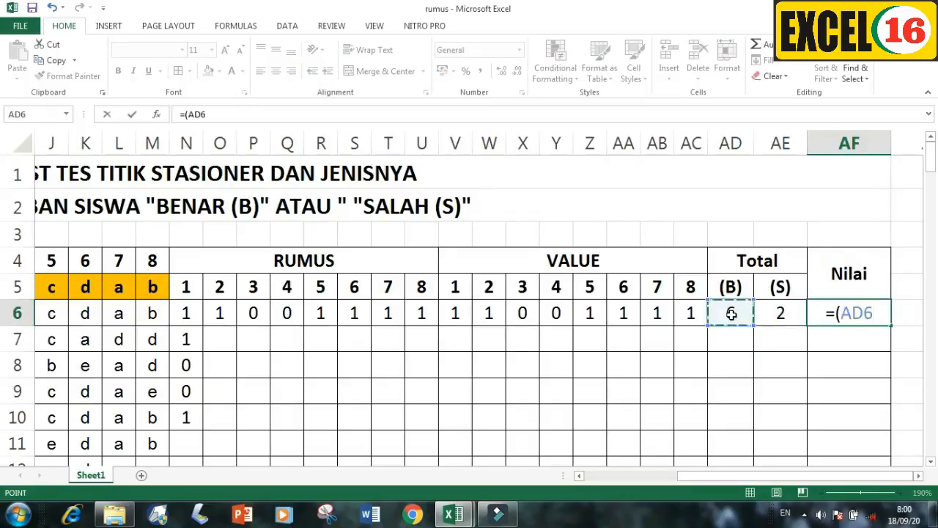
type("/")
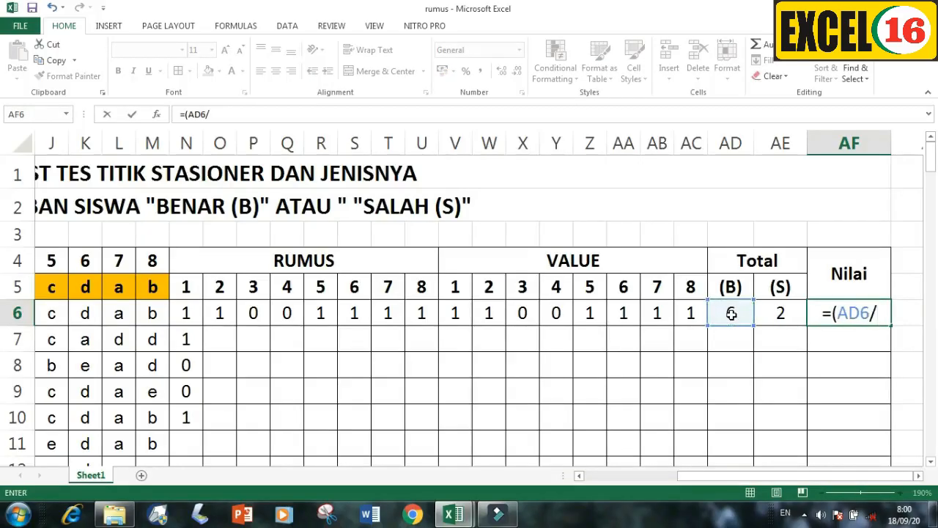
type("8)*")
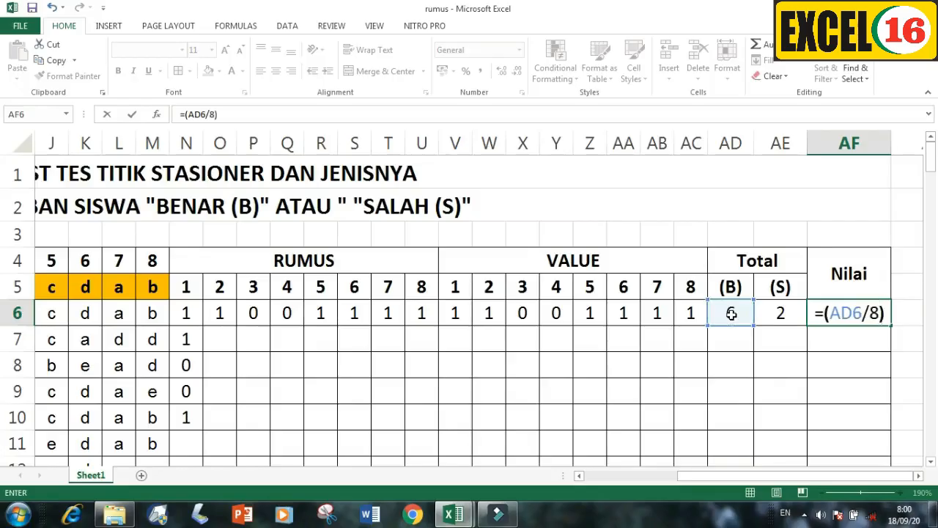
type("100")
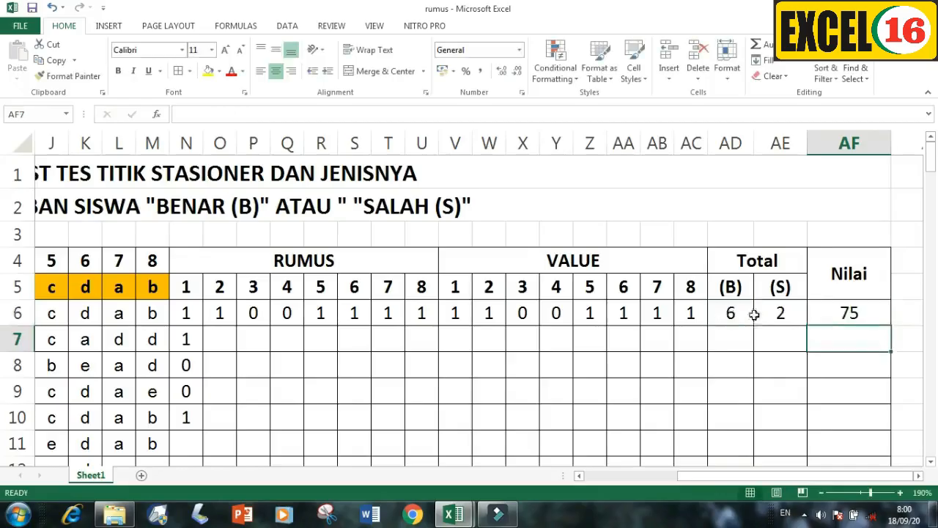
Wrap the AF6 score formula in ROUND with zero decimal places, giving =ROUND((AD6/8)*100;0).
left_click(835, 314)
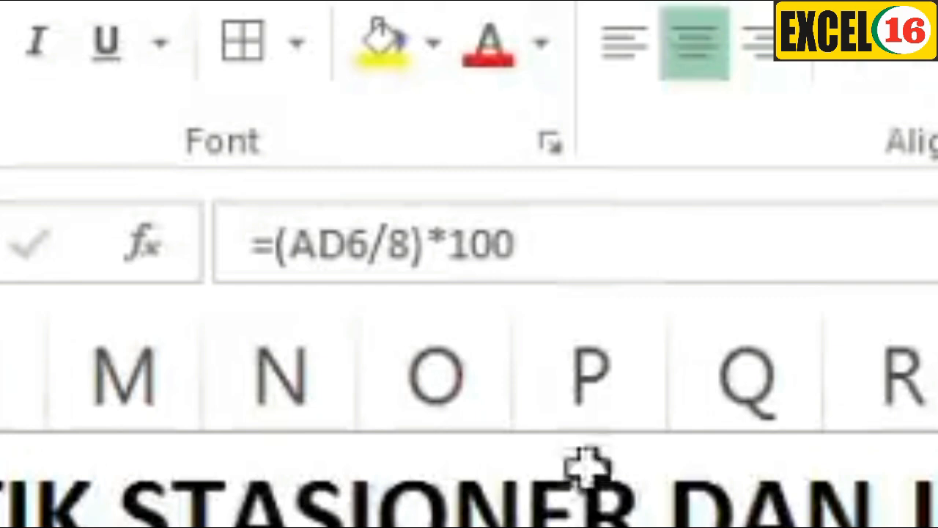
left_click(275, 244)
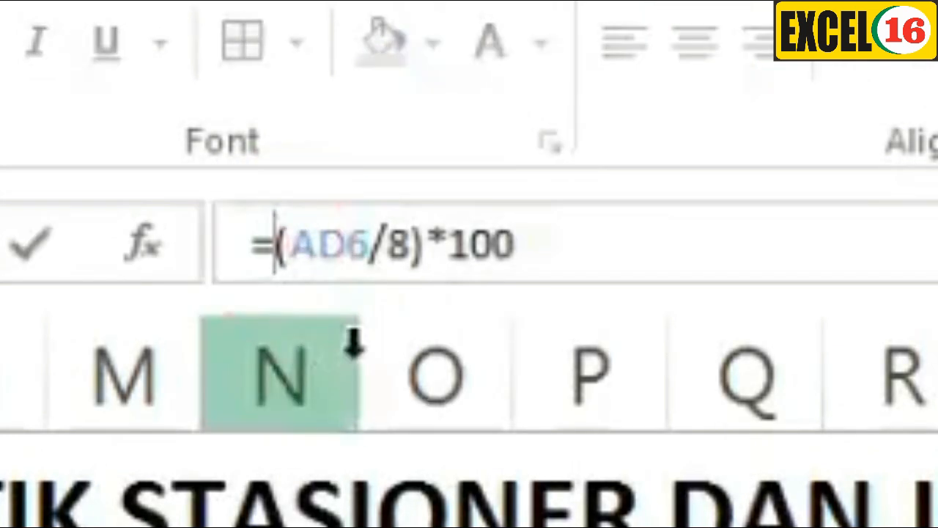
type("round(")
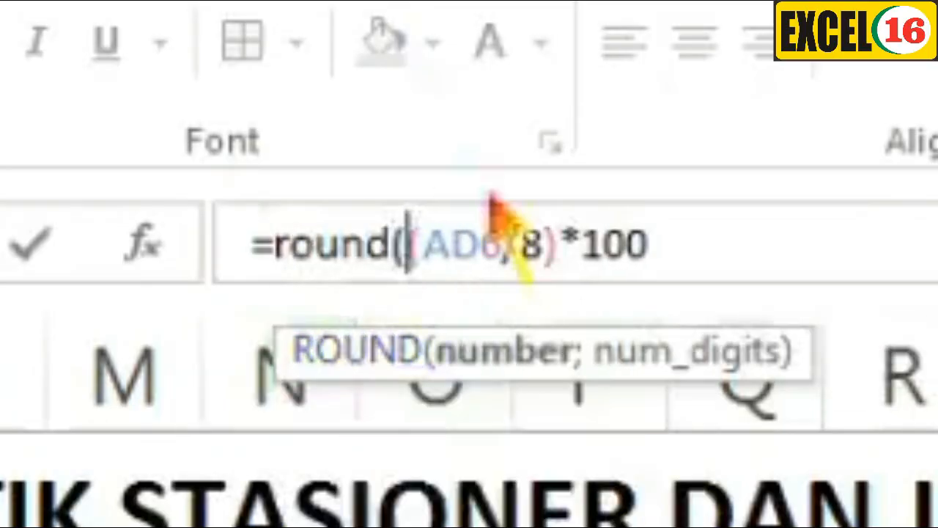
left_click(680, 247)
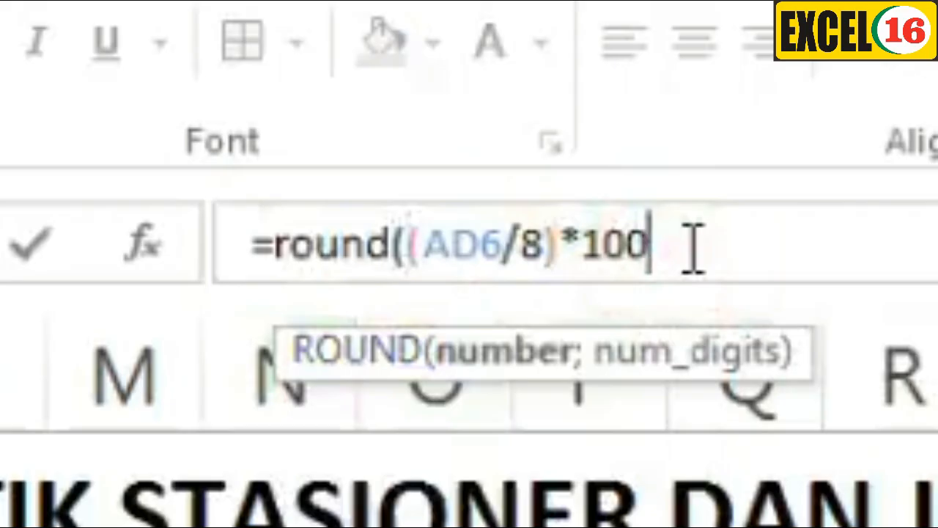
type(";")
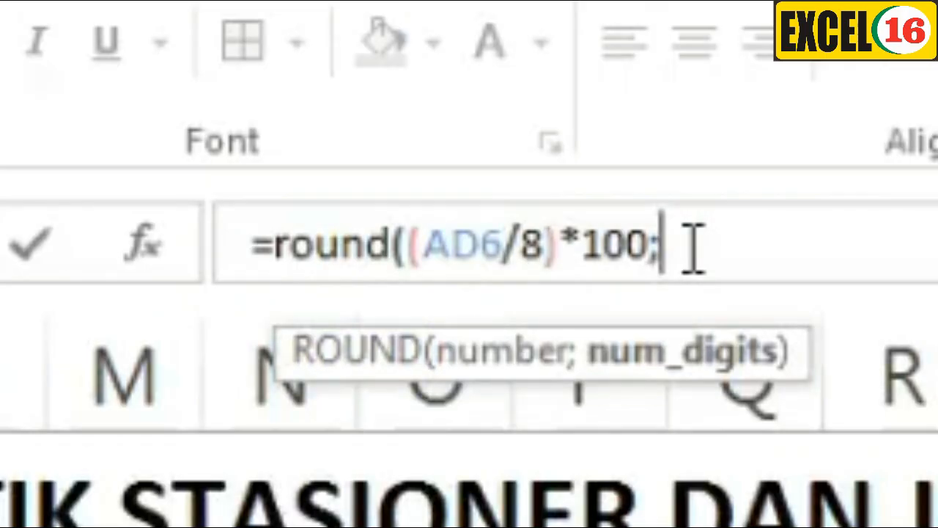
type("0")
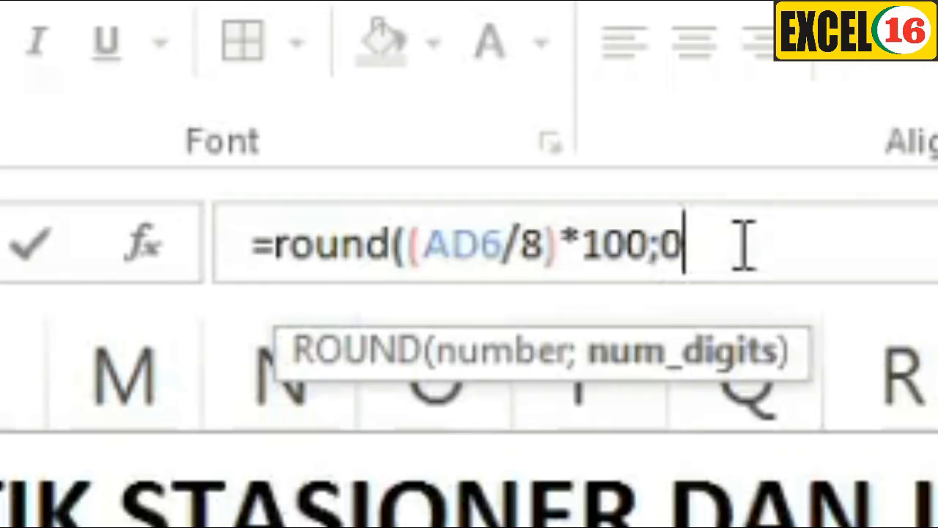
type(")")
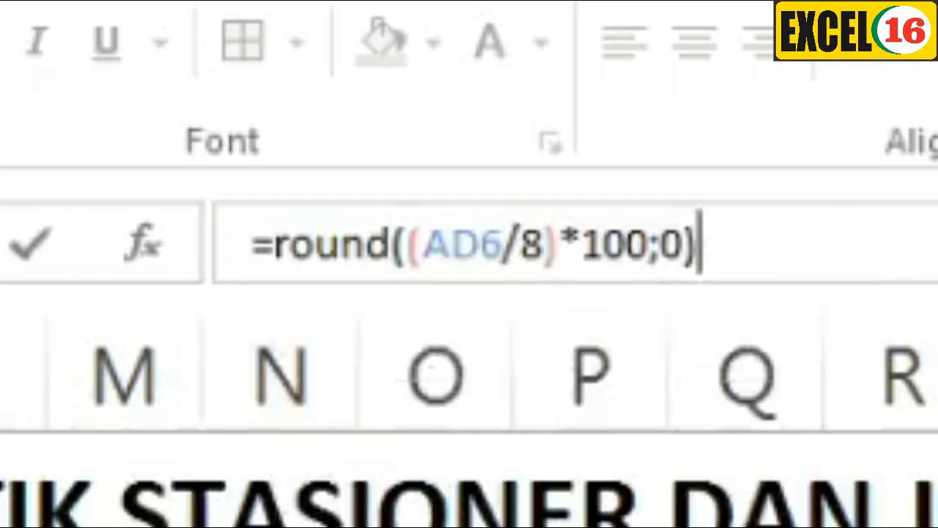
key("Return")
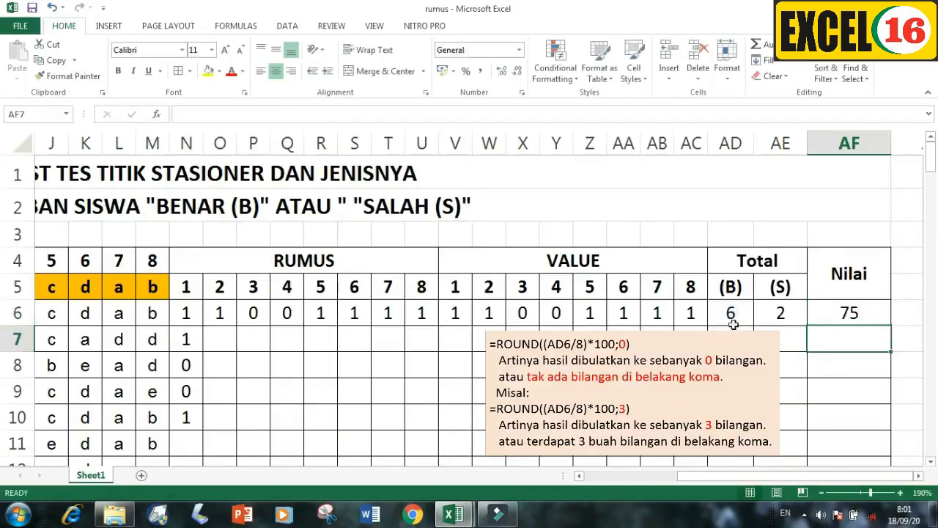
Review the row 6 formulas cell by cell from N6 across to the final score in AF6.
left_click(186, 314)
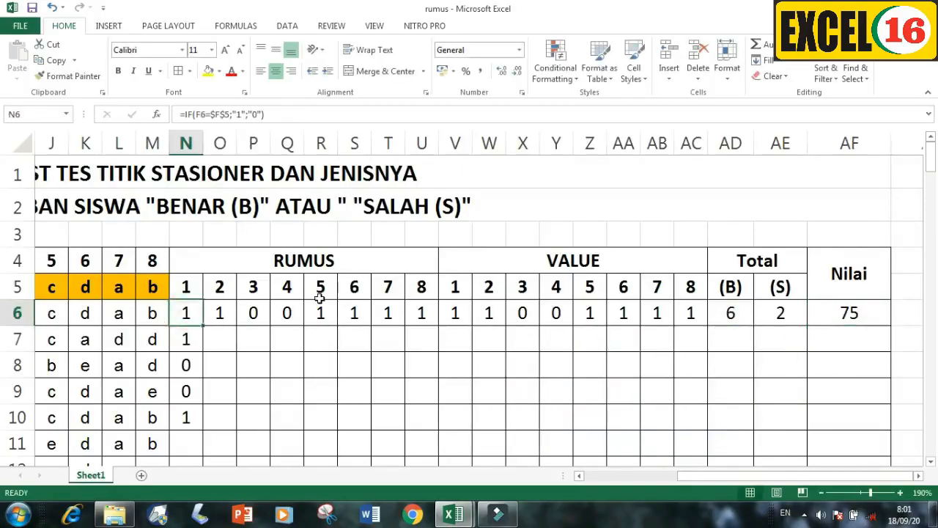
key("Right")
key("Right")
key("Right")
key("Right")
key("Right")
key("Right")
key("Right")
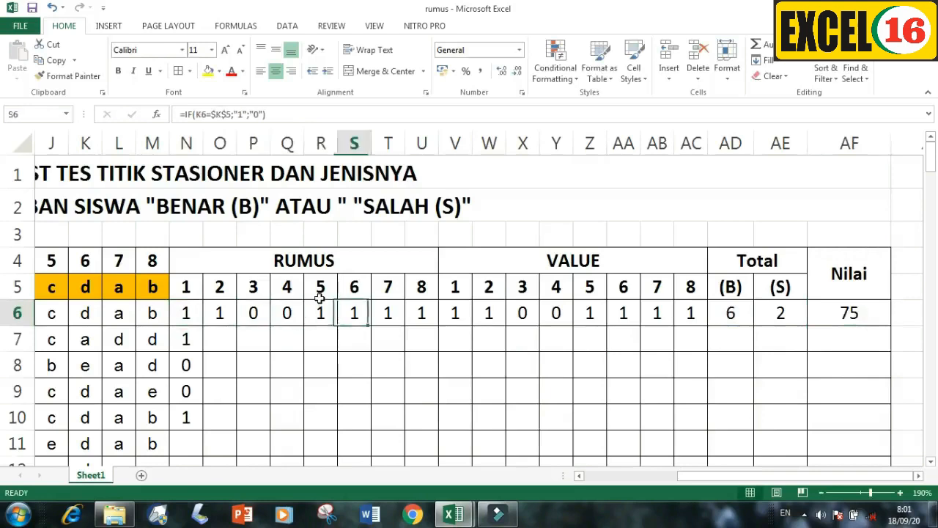
key("Right")
key("Right")
key("Right")
key("Right")
key("Right")
key("Right")
key("Right")
key("Right")
key("Right")
key("Right")
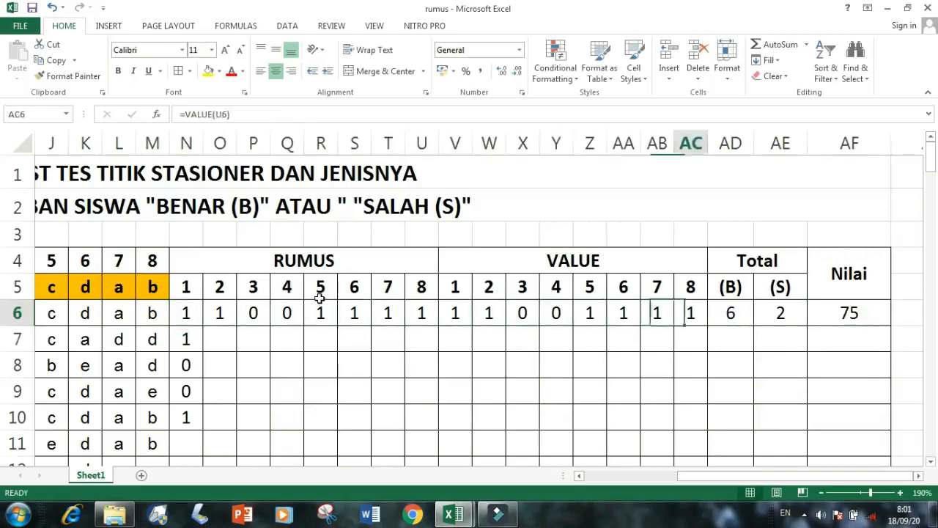
key("Right")
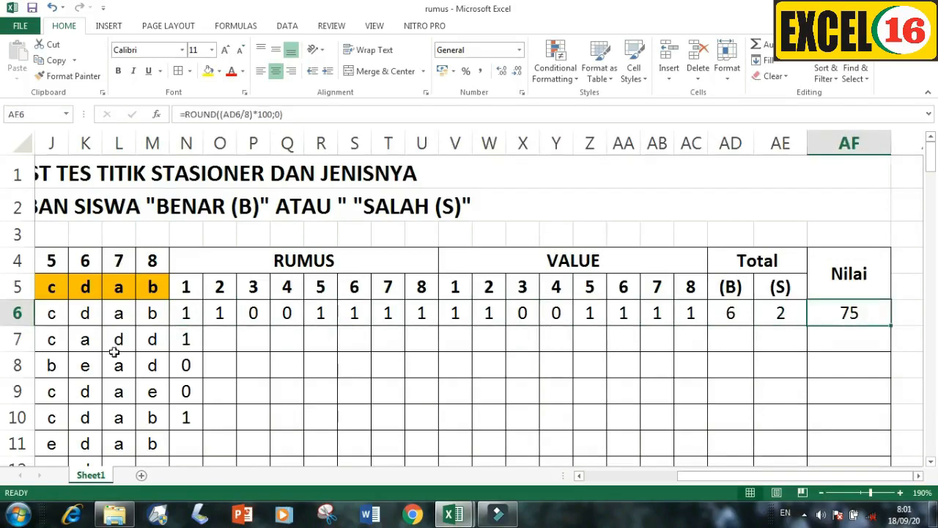
Fill the row 6 formulas in N6:AF6 down through all the remaining student rows.
left_click_drag(186, 316, 825, 311)
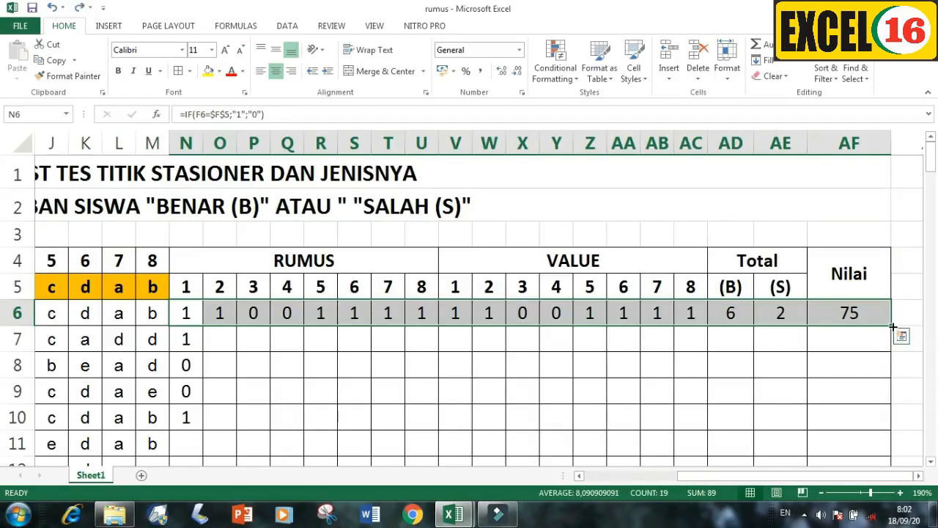
left_click_drag(892, 327, 928, 423)
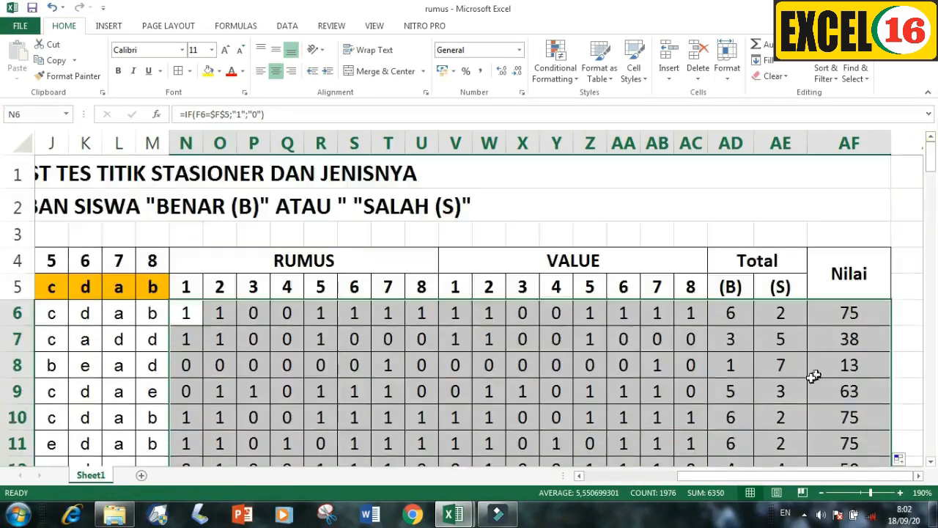
left_click(759, 383)
left_click(864, 308)
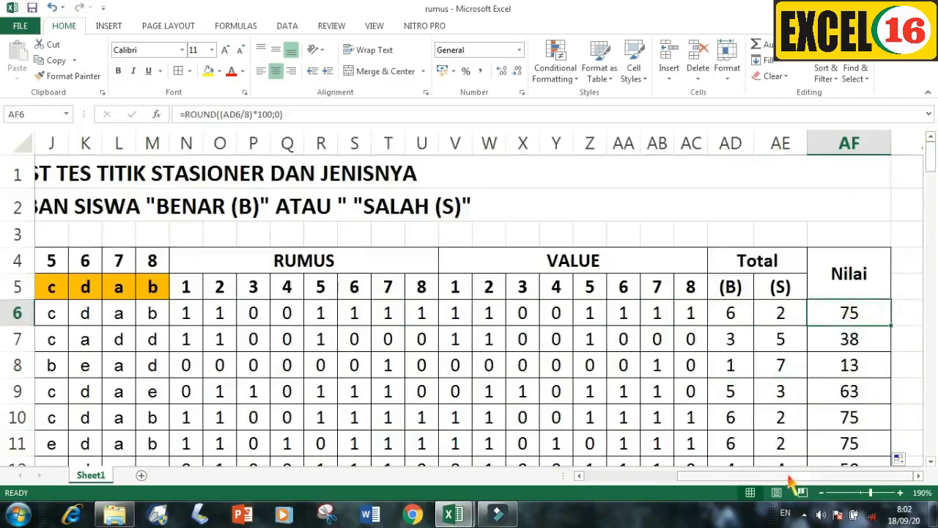
Hide the RUMUS and VALUE columns, N through AC.
left_click_drag(782, 477, 675, 489)
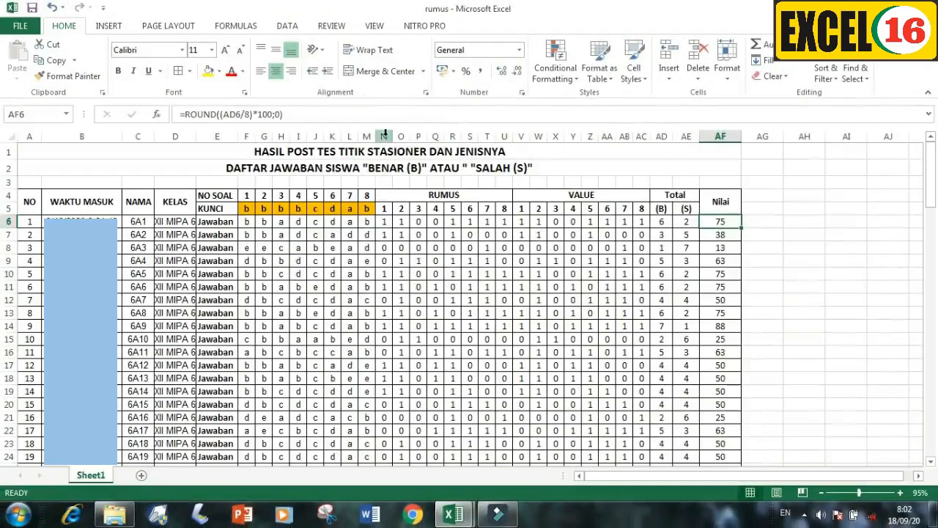
left_click_drag(383, 136, 641, 129)
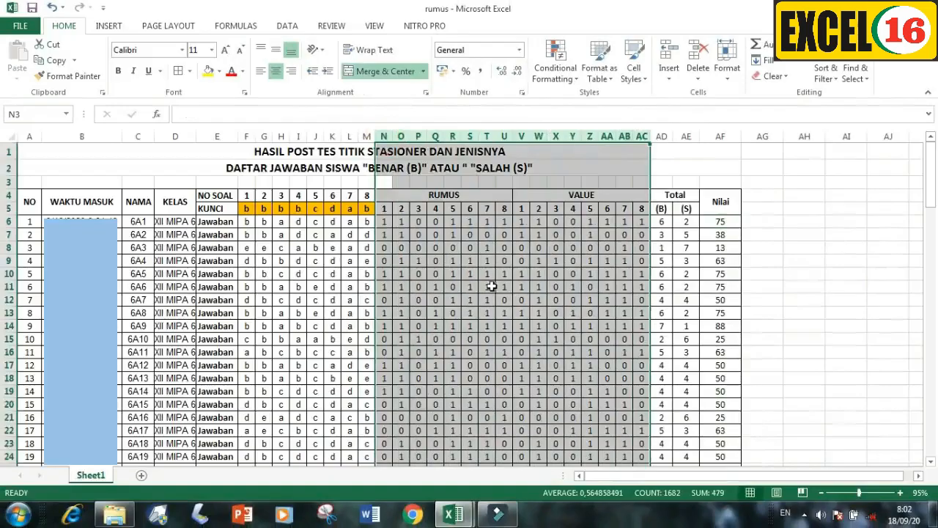
right_click(491, 287)
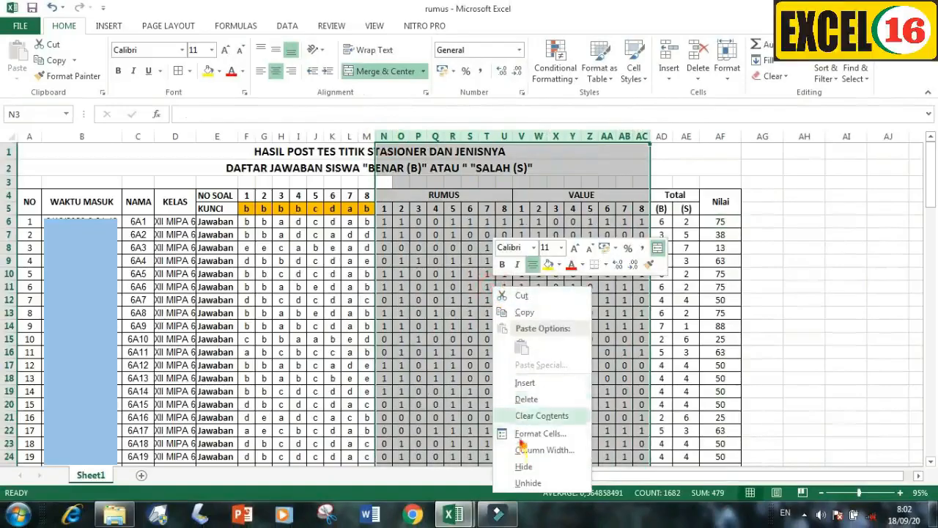
left_click(524, 467)
left_click(622, 328)
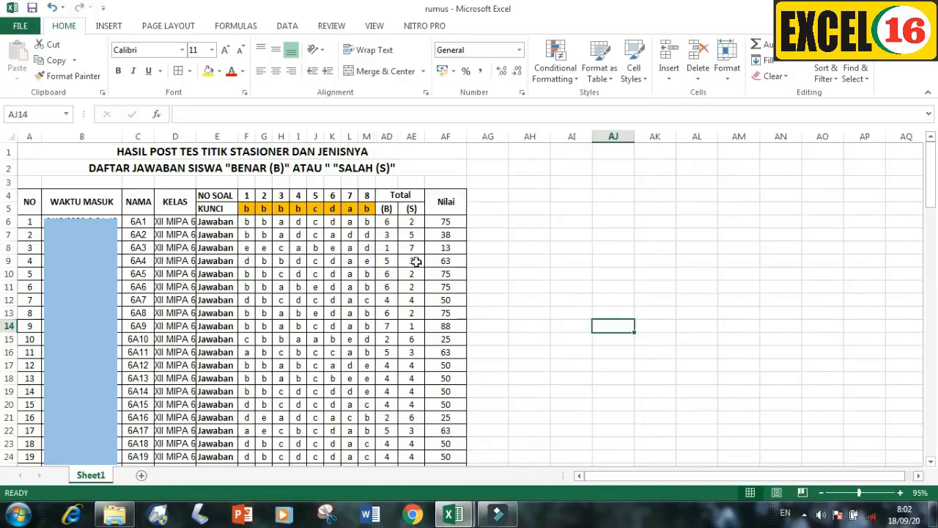
Hide rows 8 through 107, leaving only the first two and last two students above the summary labels.
mouse_move(931, 188)
left_mouse_down()
mouse_move(935, 259)
mouse_move(933, 184)
left_mouse_up()
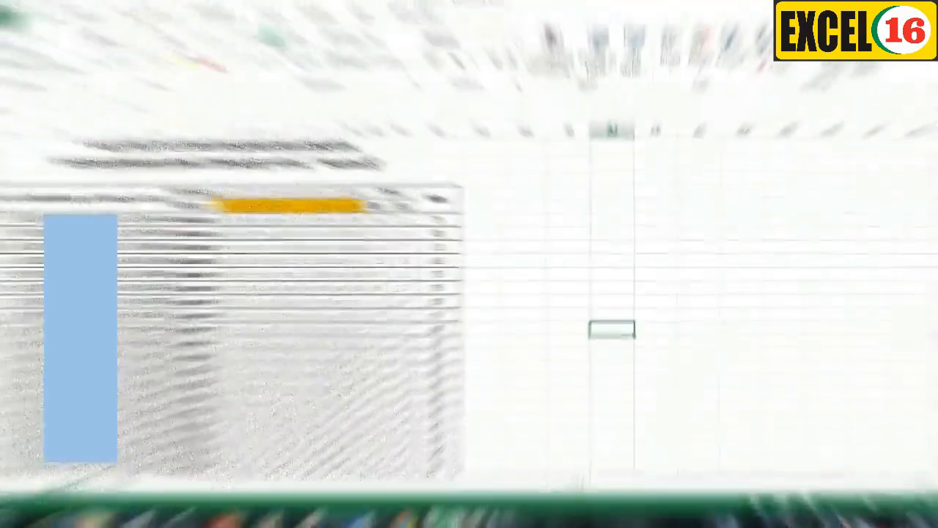
left_click(10, 275)
left_click(10, 249)
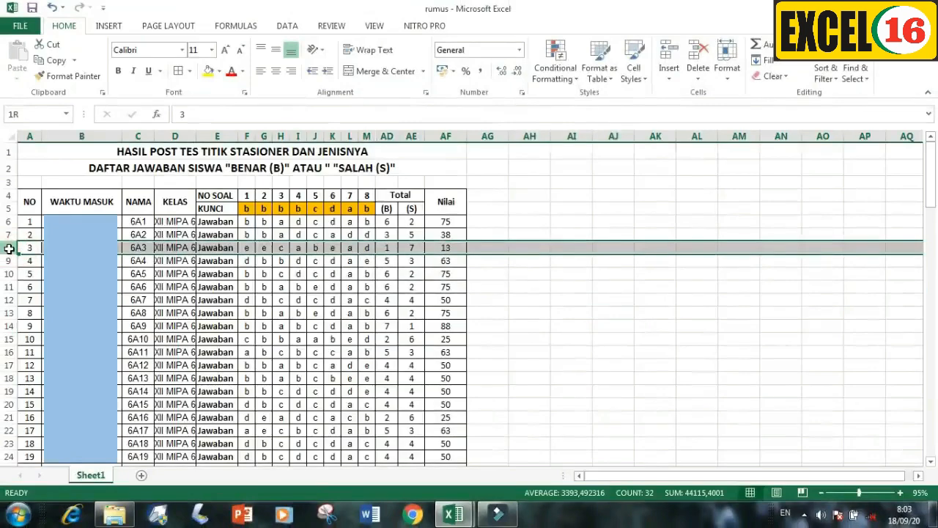
left_click_drag(10, 249, 26, 397)
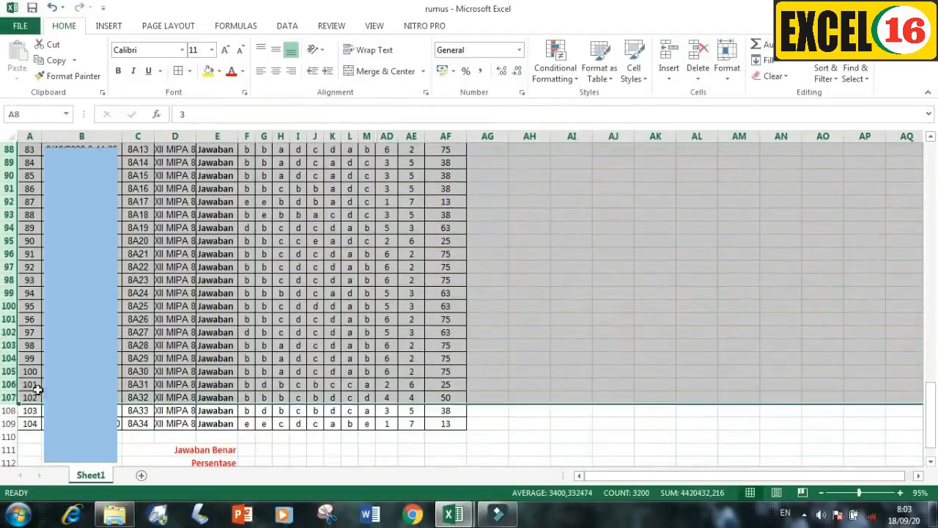
right_click(259, 341)
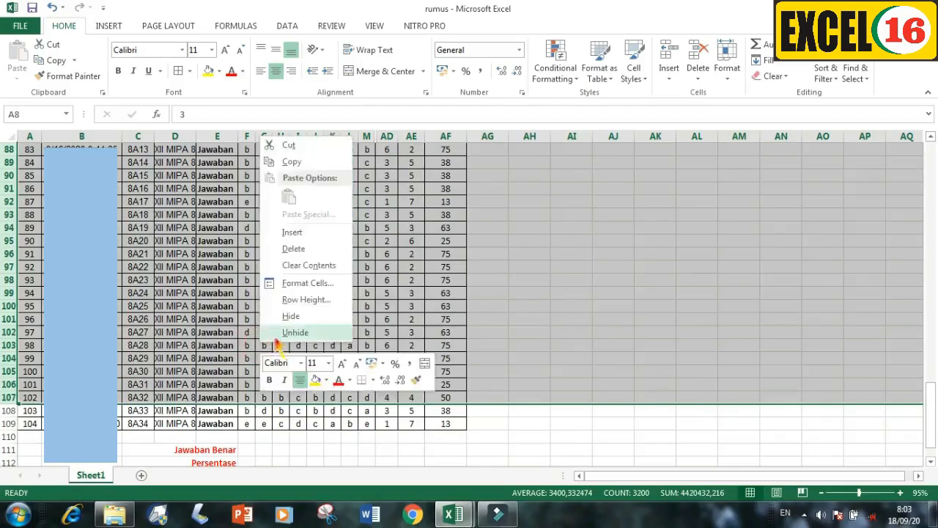
left_click(293, 317)
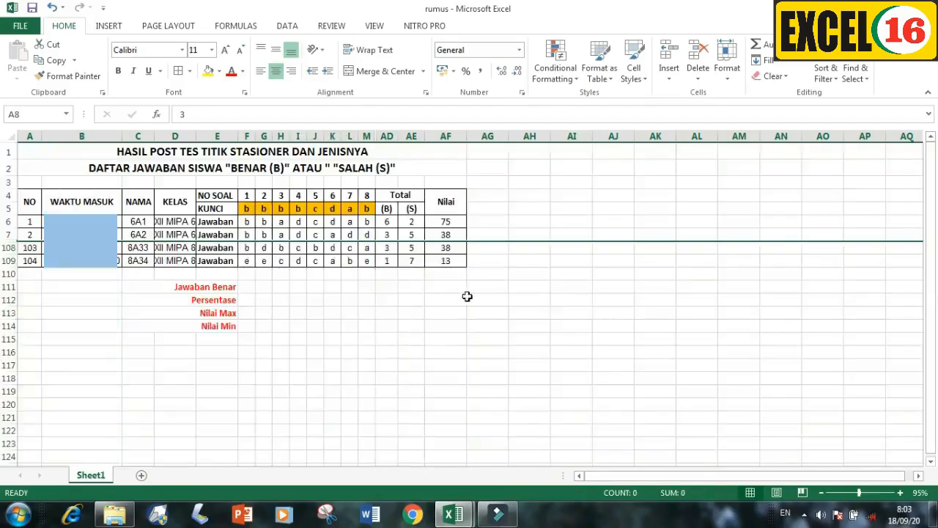
left_click(471, 300)
Enter =COUNTIF(F6:F109;"b") in F111 to count the correct answers for question 1.
mouse_move(932, 263)
left_mouse_down()
mouse_move(932, 236)
mouse_move(932, 259)
left_mouse_up()
left_click(867, 493)
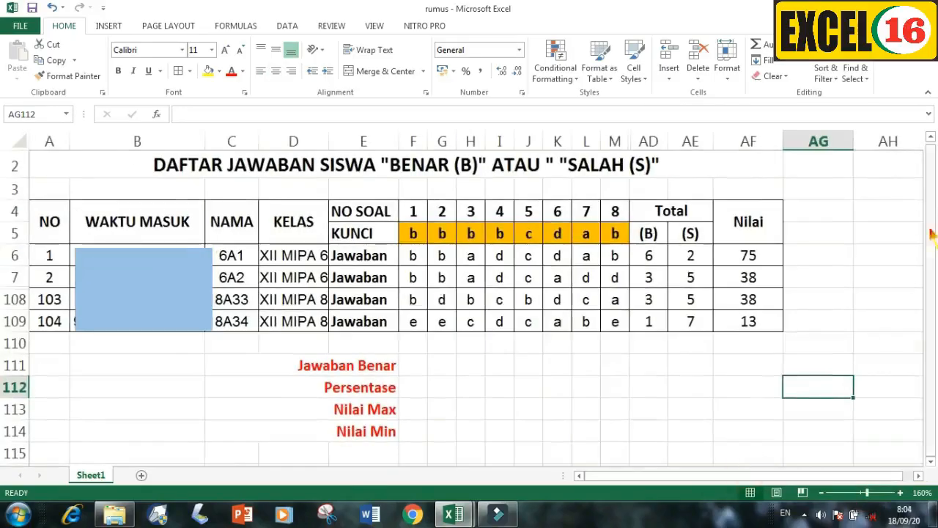
left_click_drag(930, 225, 930, 217)
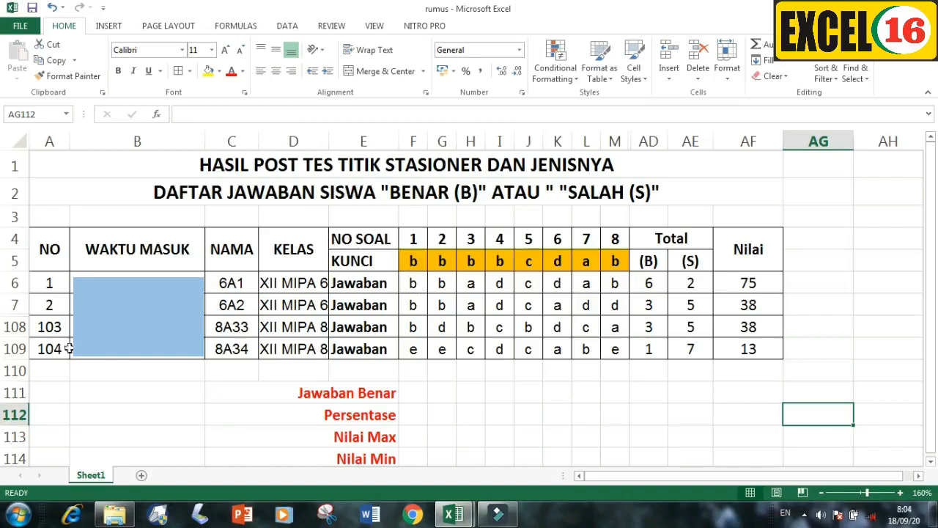
left_click(411, 393)
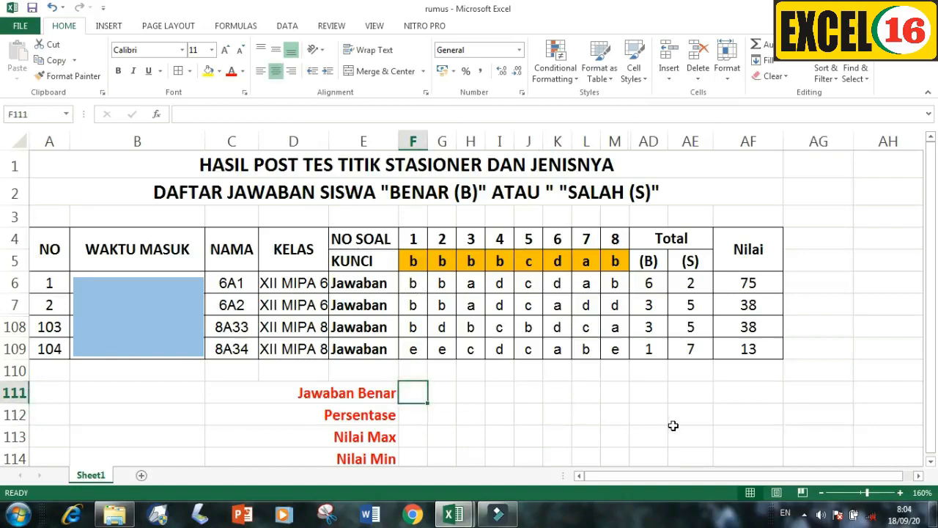
type("=")
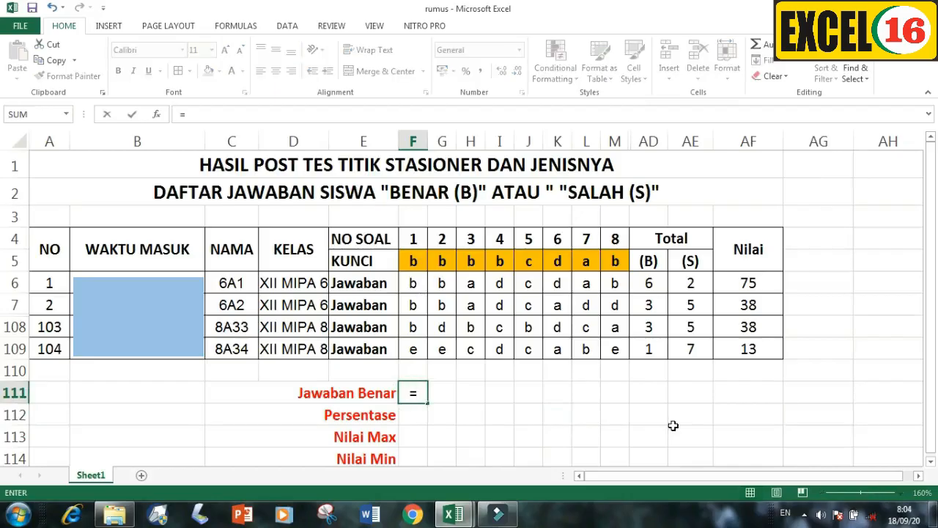
type("count")
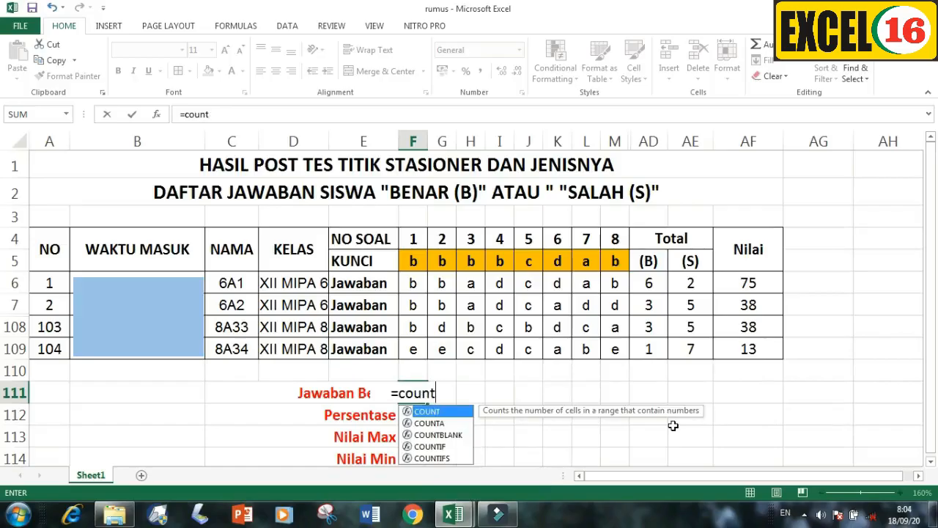
type("if")
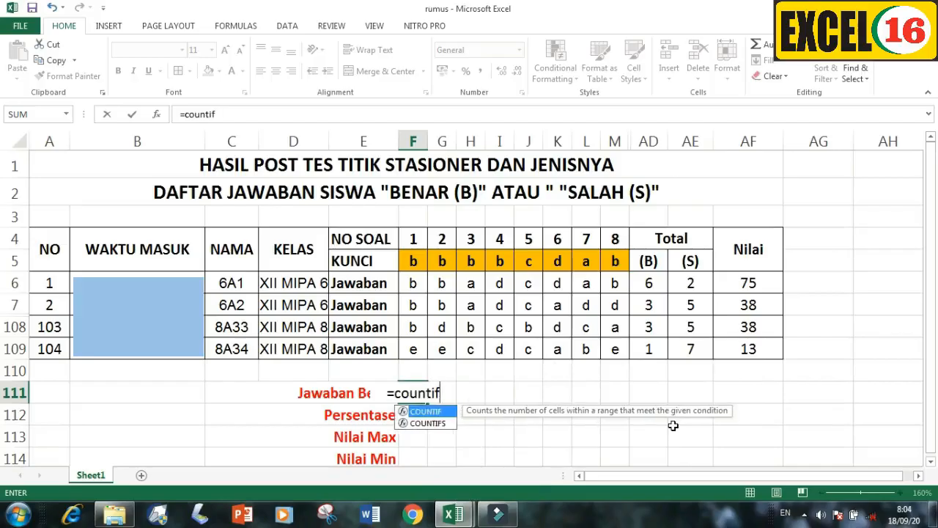
type("(")
left_click(410, 283)
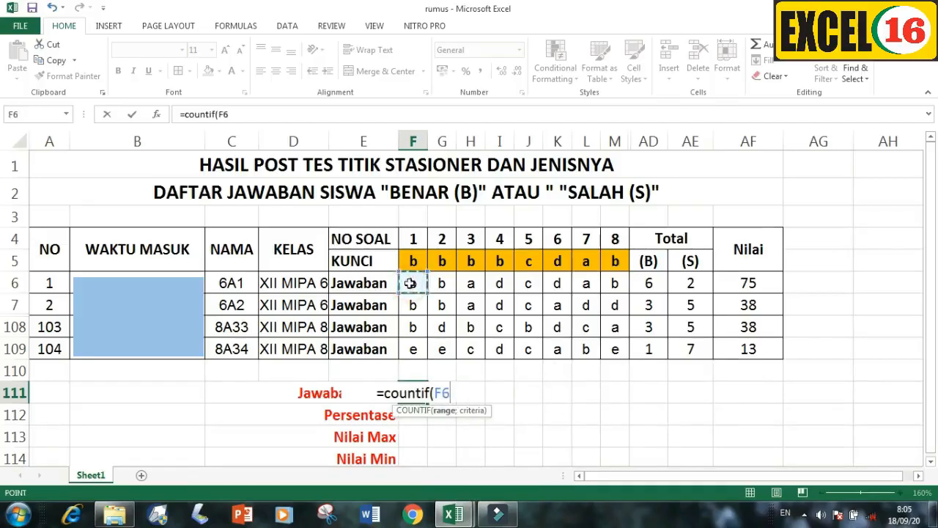
left_click_drag(413, 295, 416, 344)
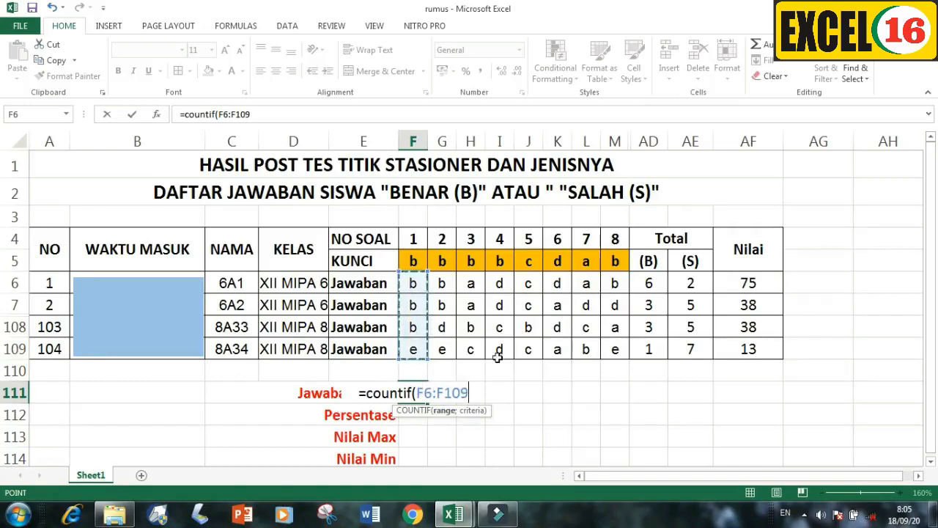
type(";")
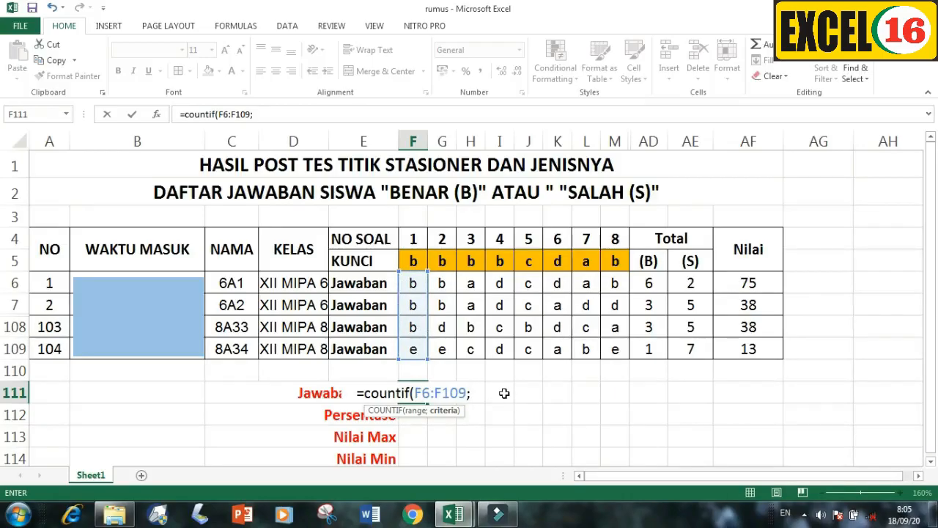
type("\"b")
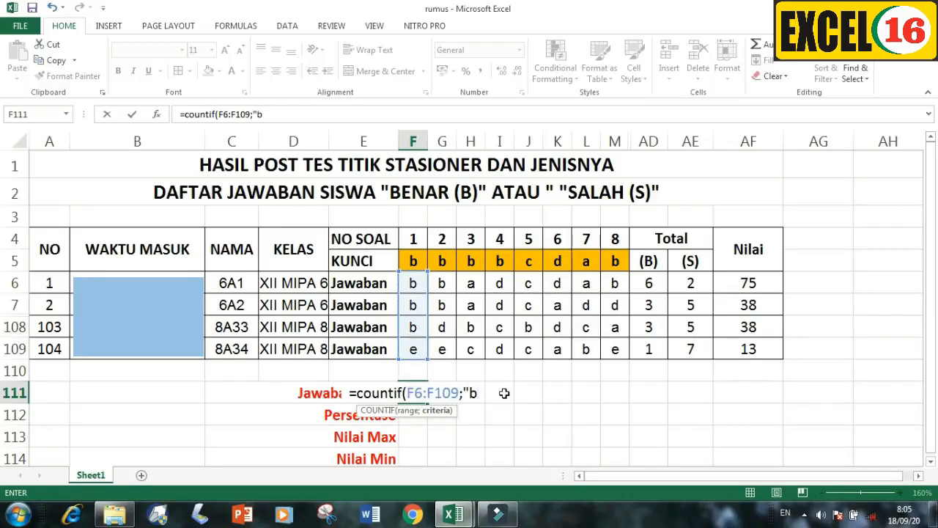
type("\"")
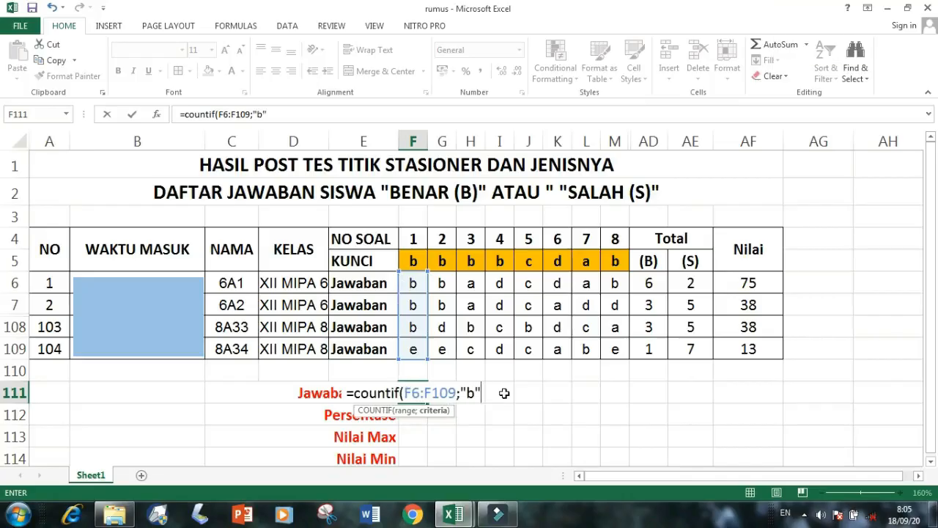
type(")")
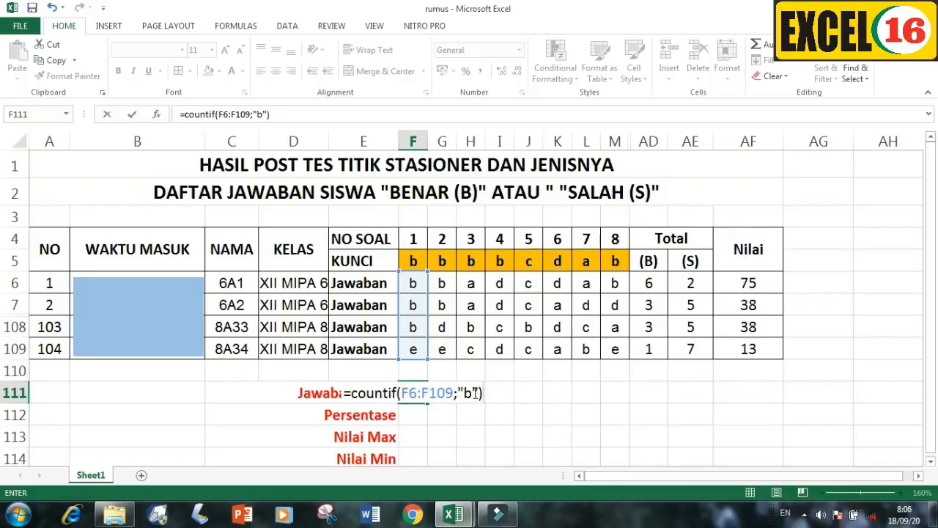
key("Return")
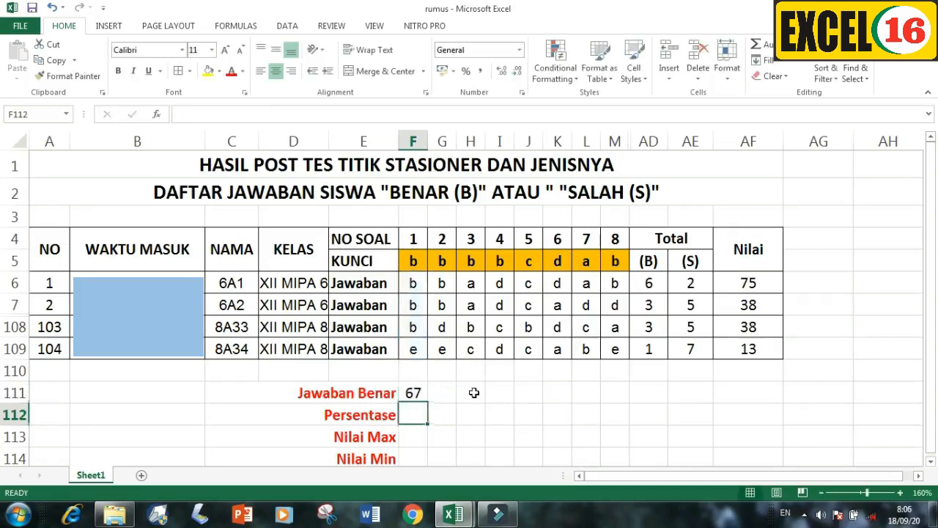
Fill the F111 count formula across to M111 and check the copied criteria against the answer key.
left_click(413, 394)
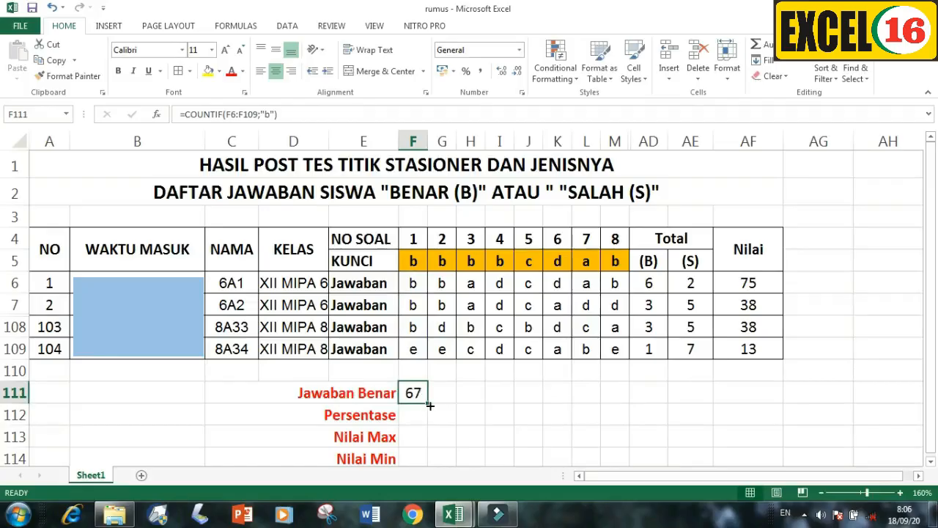
left_click_drag(429, 406, 618, 400)
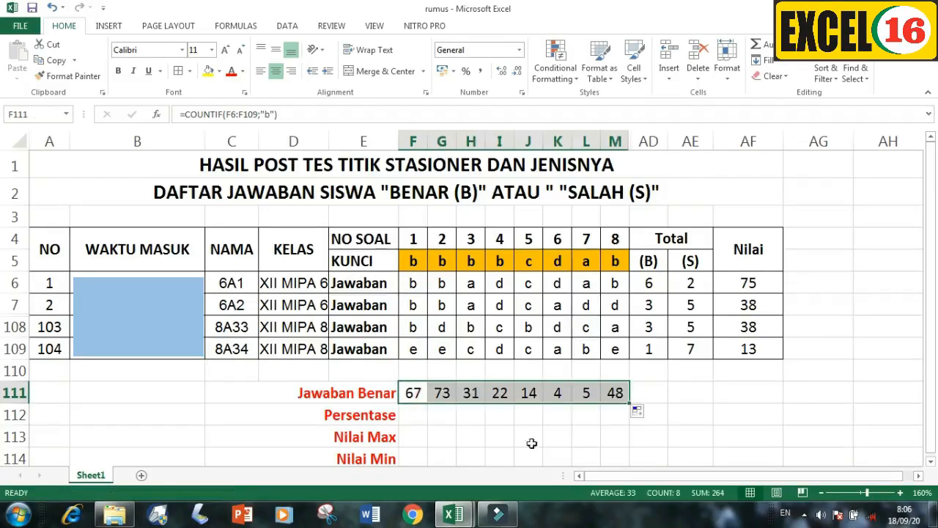
left_click(414, 392)
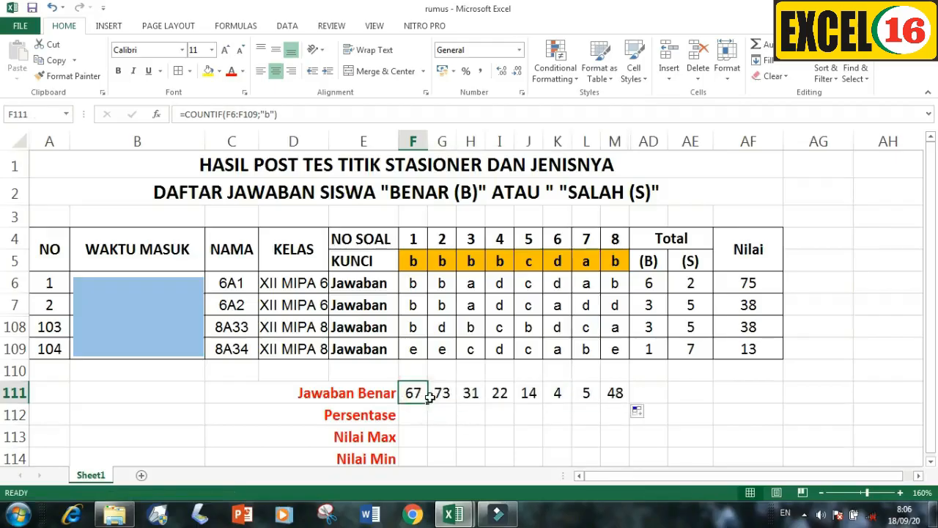
left_click(440, 395)
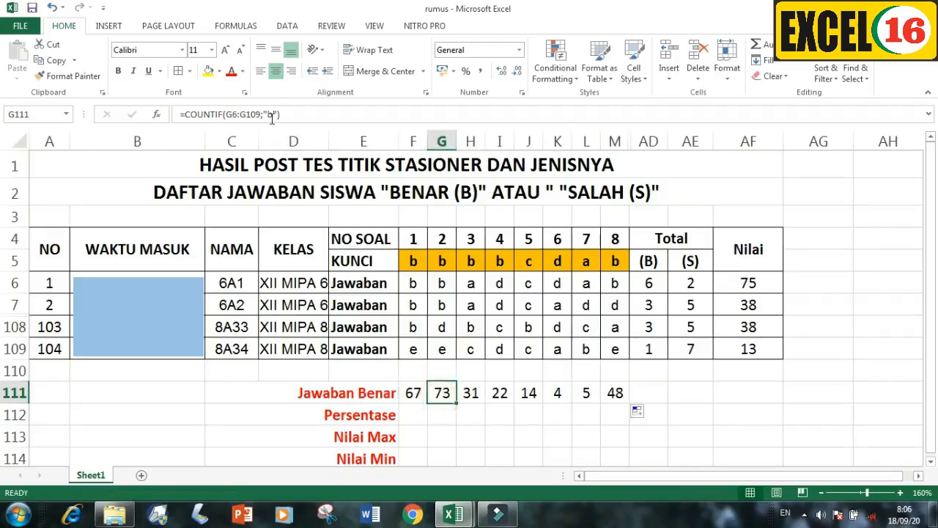
left_click(415, 390)
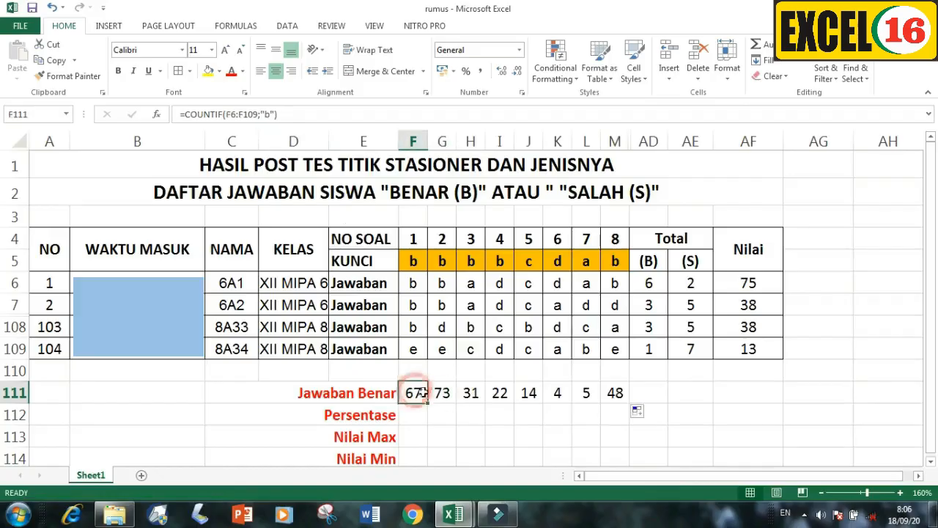
left_click(414, 262)
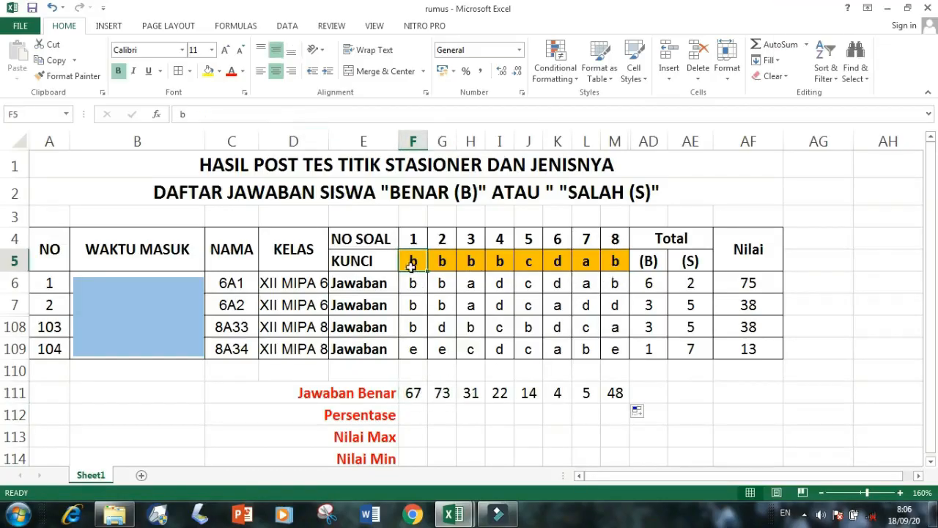
left_click(414, 395)
left_click(442, 393)
left_click(471, 393)
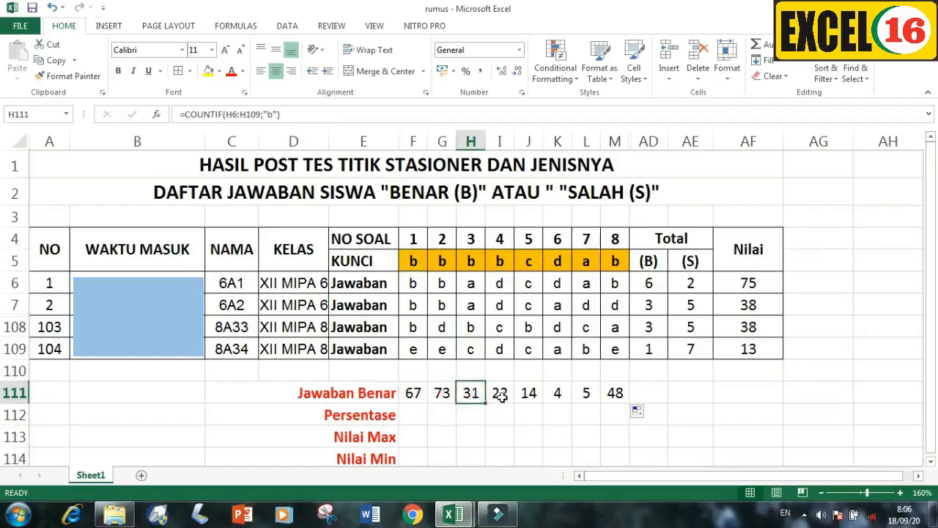
left_click(500, 394)
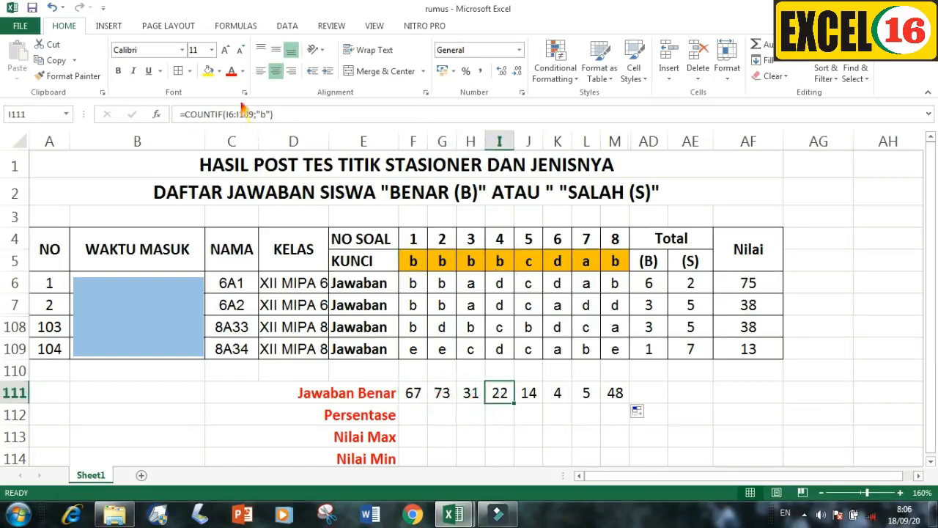
Change the COUNTIF criterion in J111 to "c" to match the key for question 5.
left_click(529, 393)
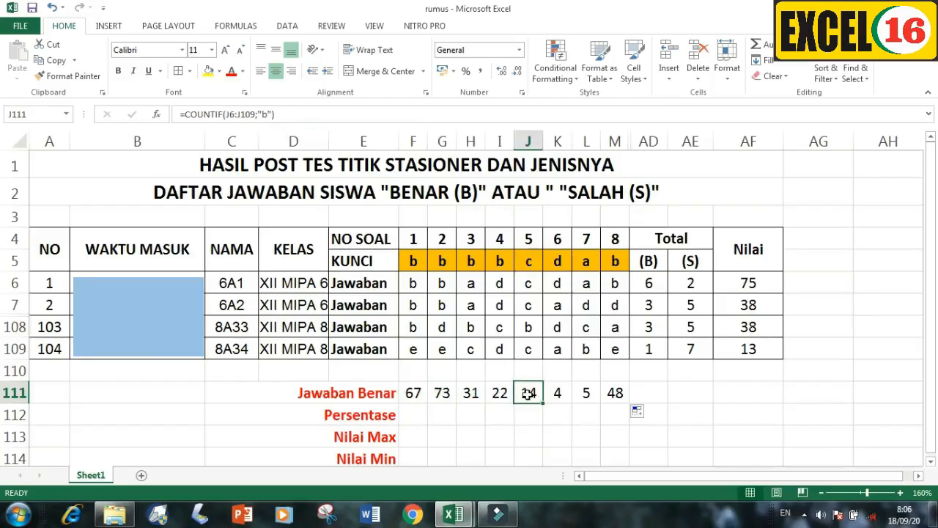
left_click(267, 114)
key("BackSpace")
type("c")
key("Return")
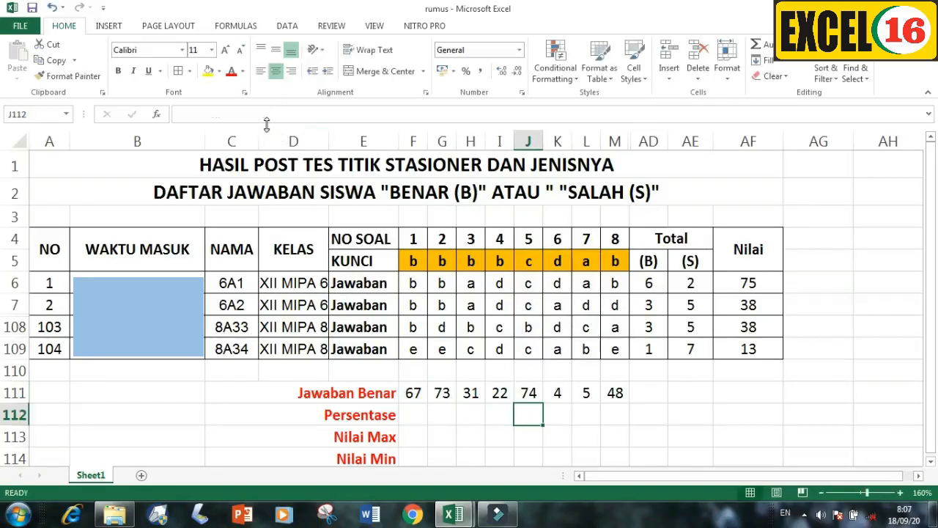
Change the COUNTIF criterion in K111 to "d" to match the key for question 6.
left_click(557, 394)
left_click(270, 114)
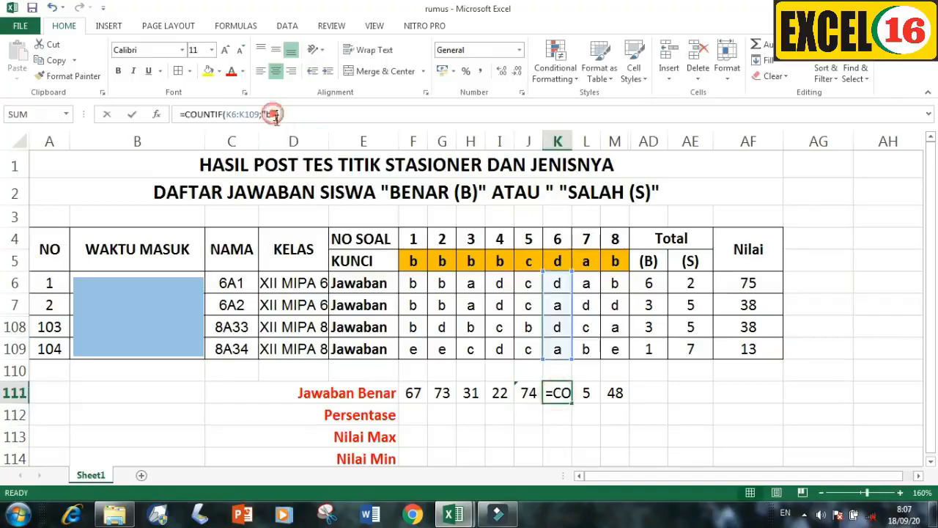
key("BackSpace")
type("d")
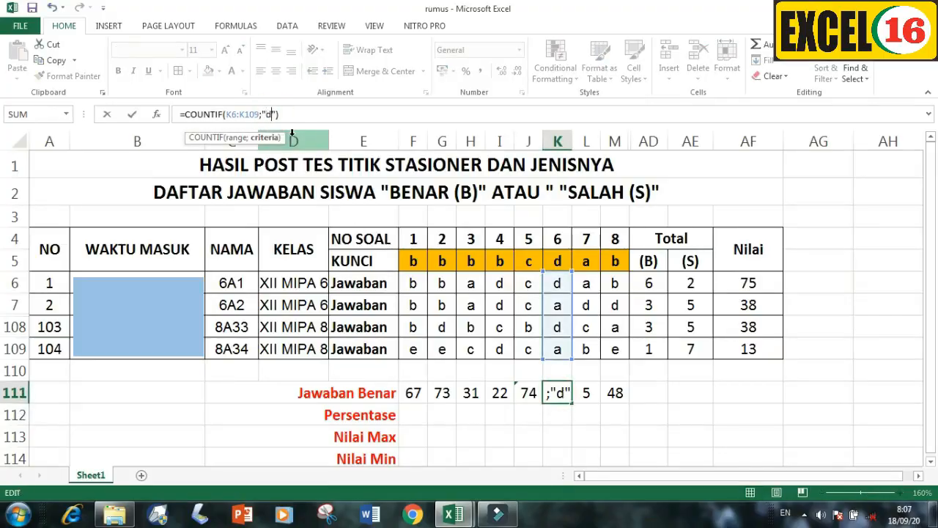
key("Return")
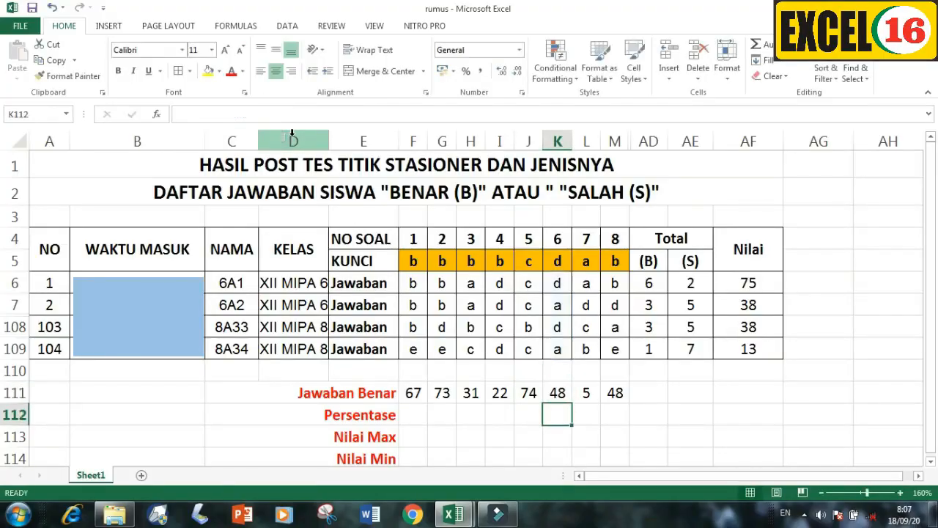
Change the COUNTIF criterion in L111 to "a" for question 7 and check the formula in M111.
left_click(586, 393)
left_click(268, 112)
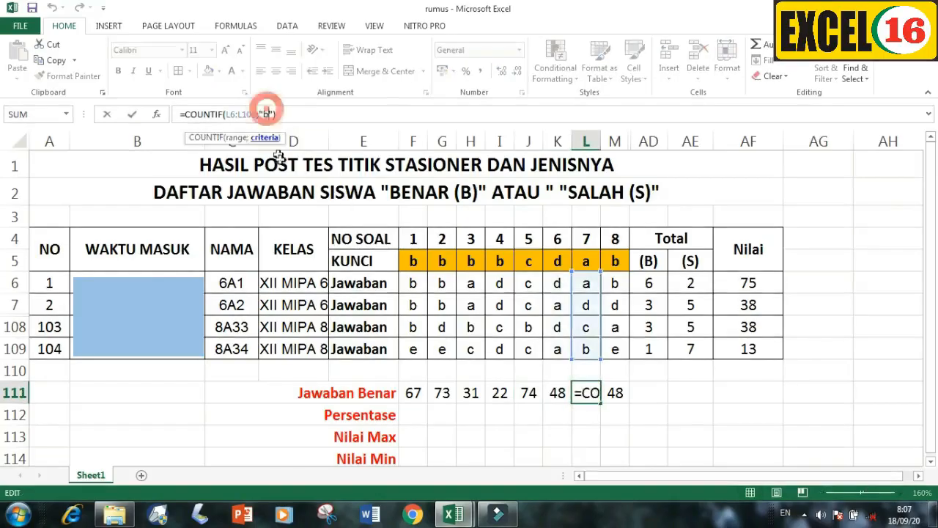
key("BackSpace")
type("a")
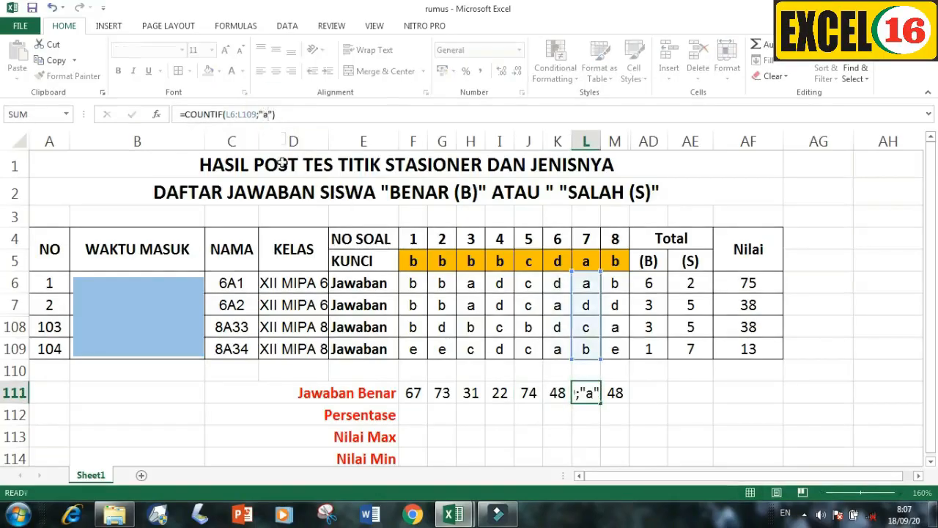
key("Return")
left_click(615, 393)
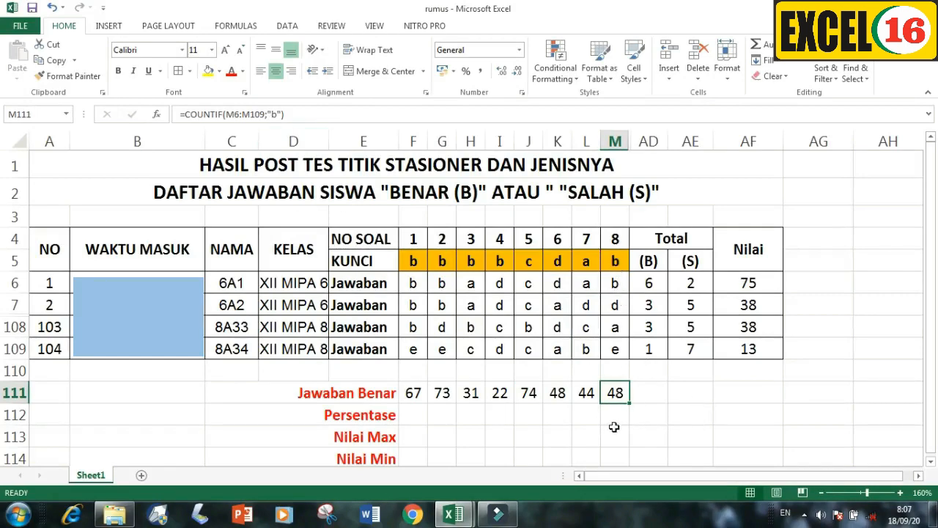
double_click(447, 438)
key("Escape")
Enter the Persentase formula =(F111/104)*100 in F112 for question 1.
left_click(413, 415)
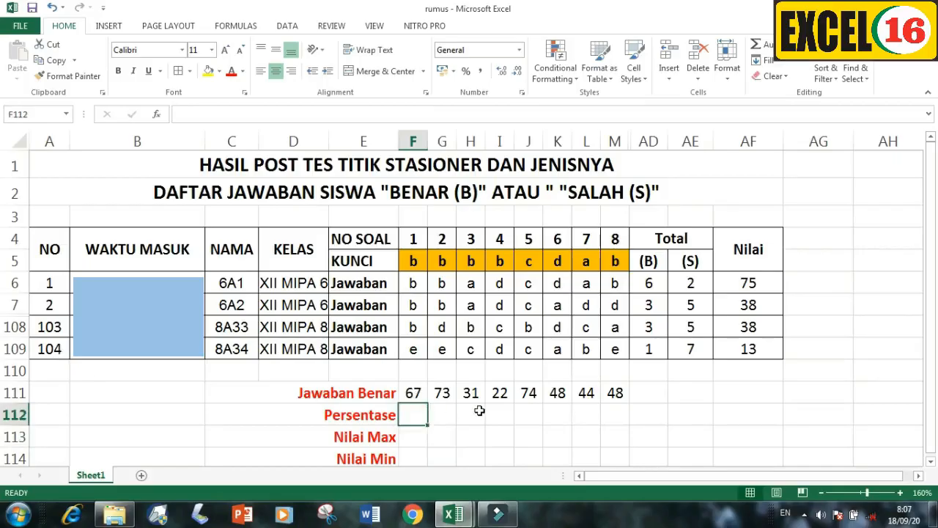
type("=(")
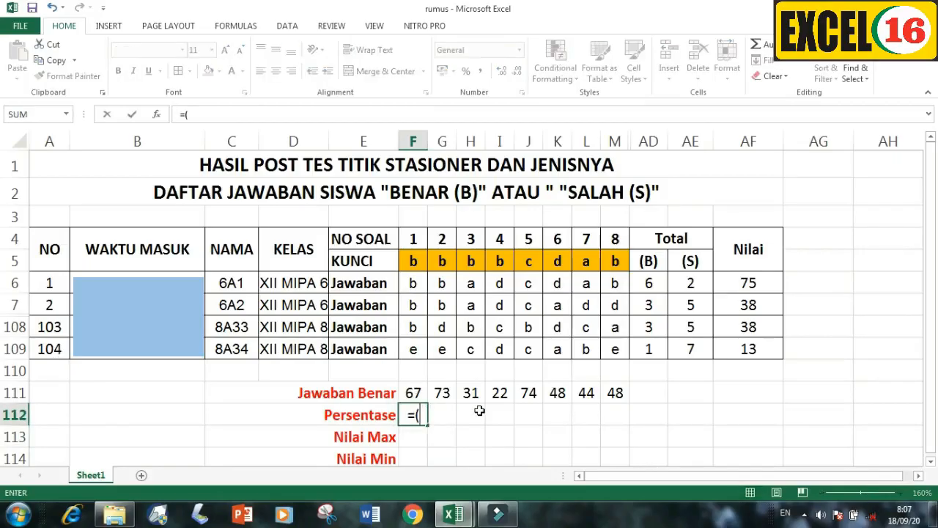
left_click(413, 393)
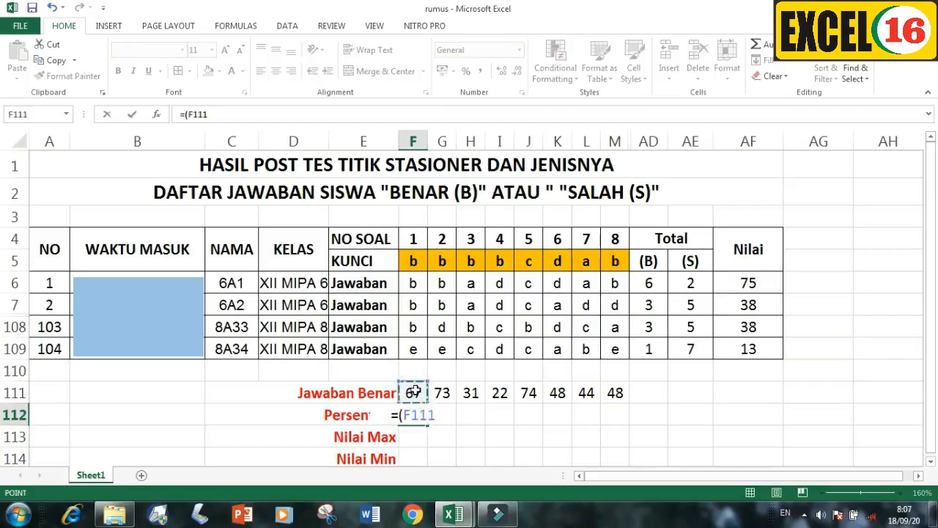
type("/")
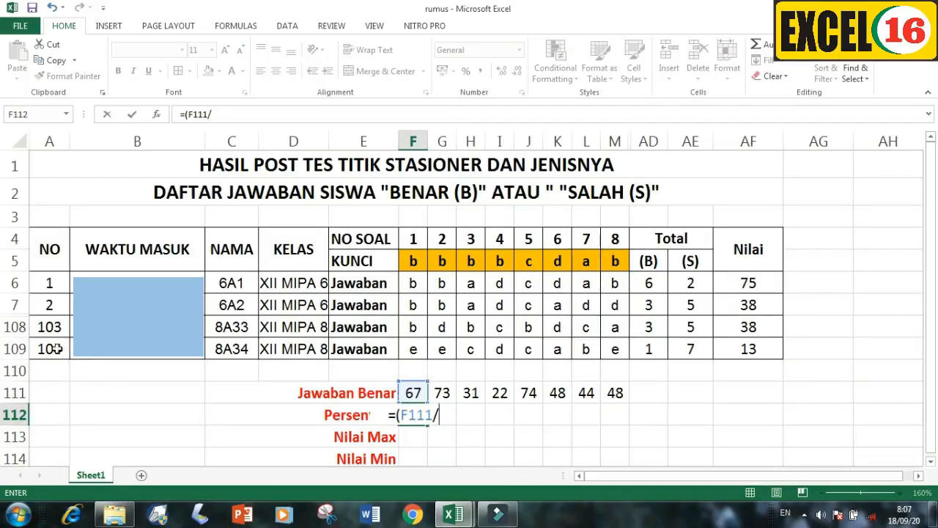
type("104")
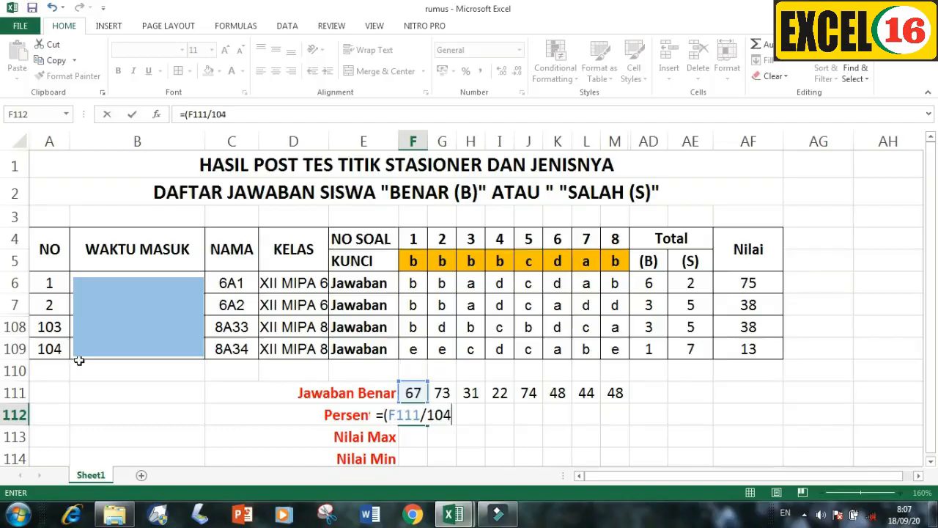
type(")*100")
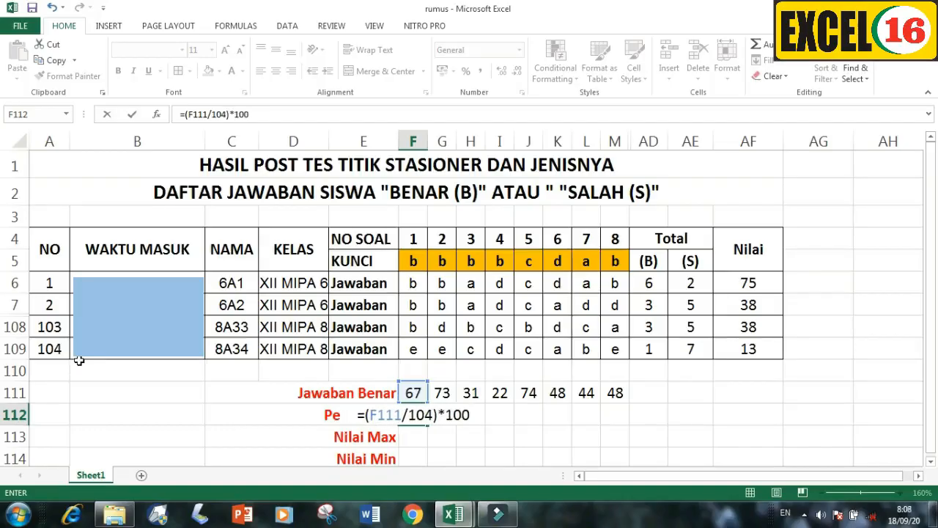
key("Return")
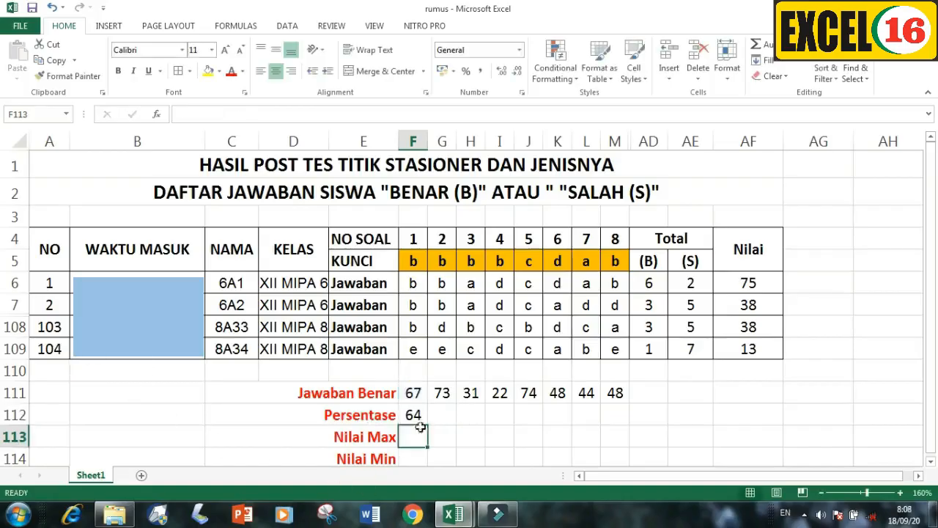
Fill the percentage formula from F112 across to M112 for all eight questions.
left_click(415, 416)
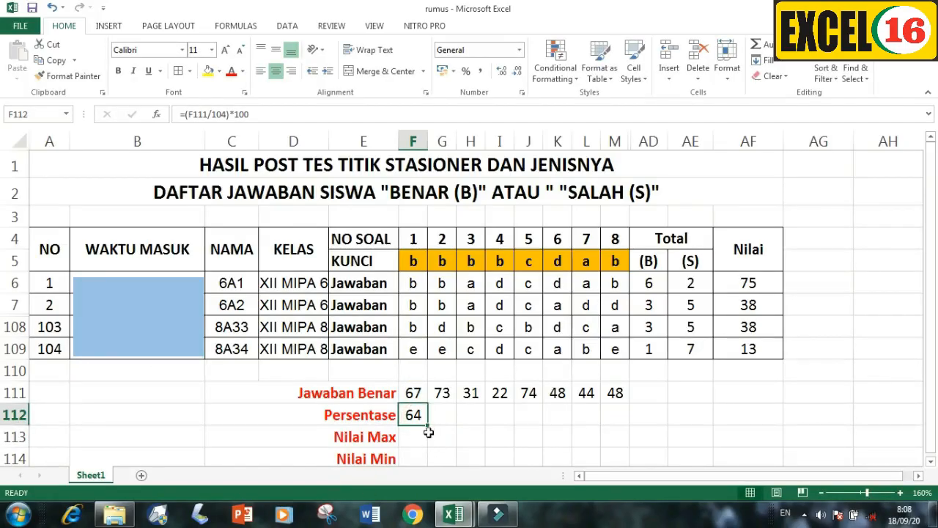
left_click_drag(428, 424, 616, 433)
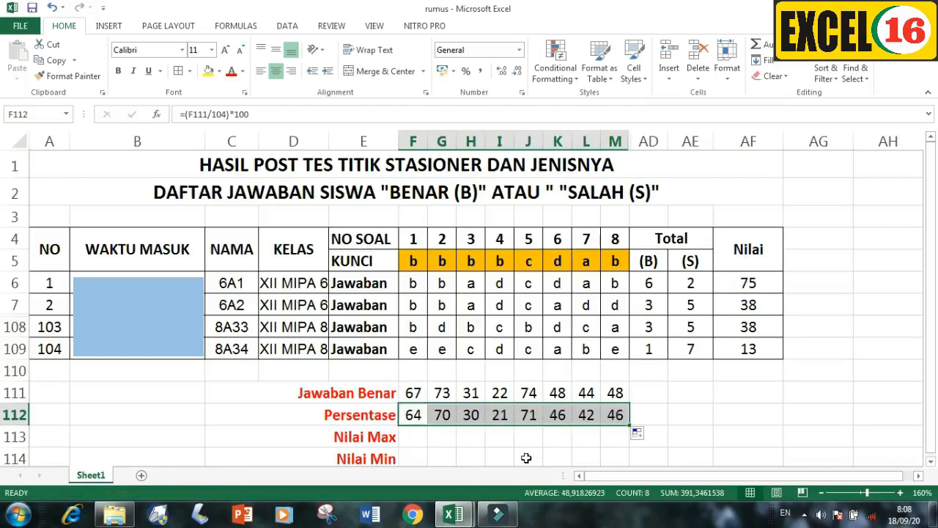
left_click(638, 433)
left_click(657, 417)
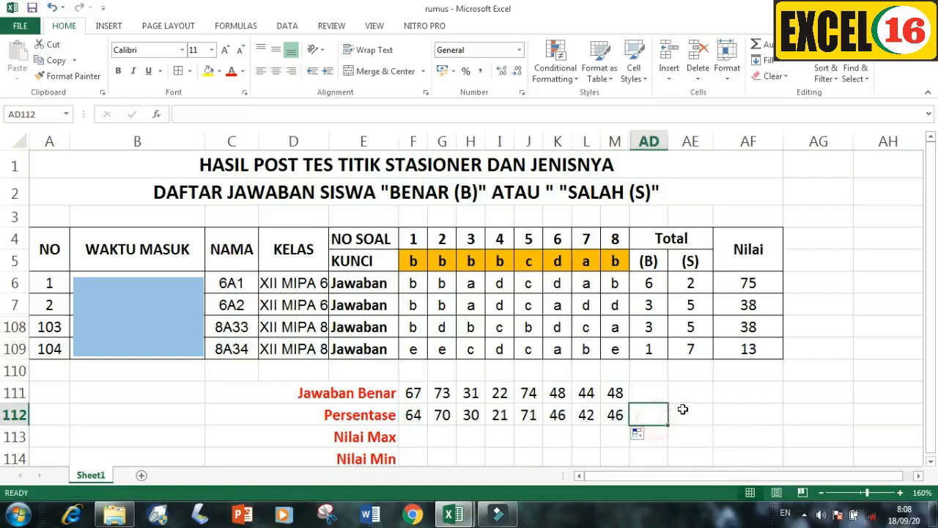
left_click(683, 411)
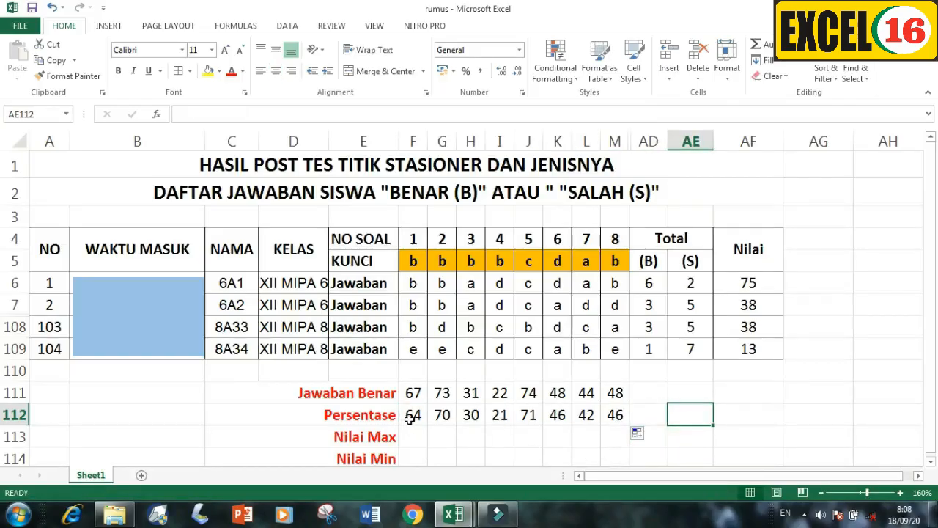
Fill the Jawaban Benar cells F111:M111 with yellow and the Persentase cells F112:M112 with green.
left_click_drag(413, 393, 616, 398)
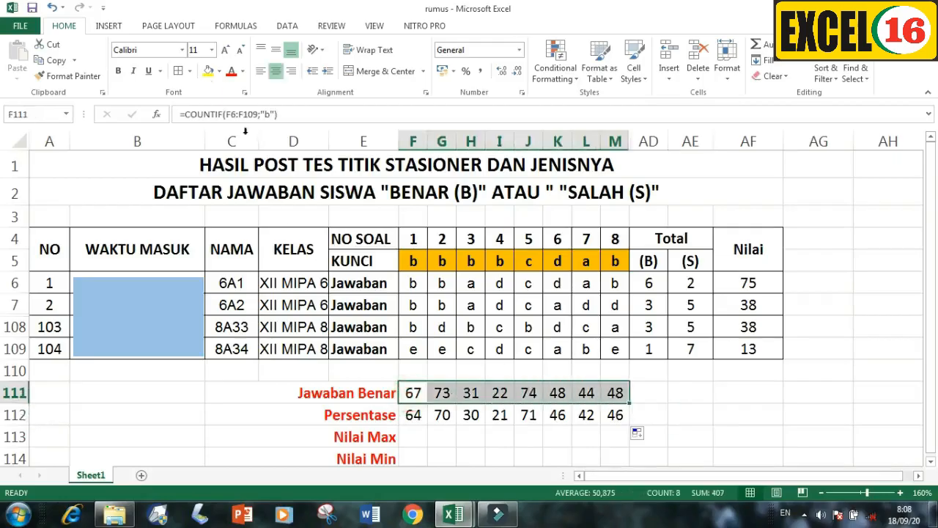
left_click(209, 70)
left_click_drag(412, 415, 616, 429)
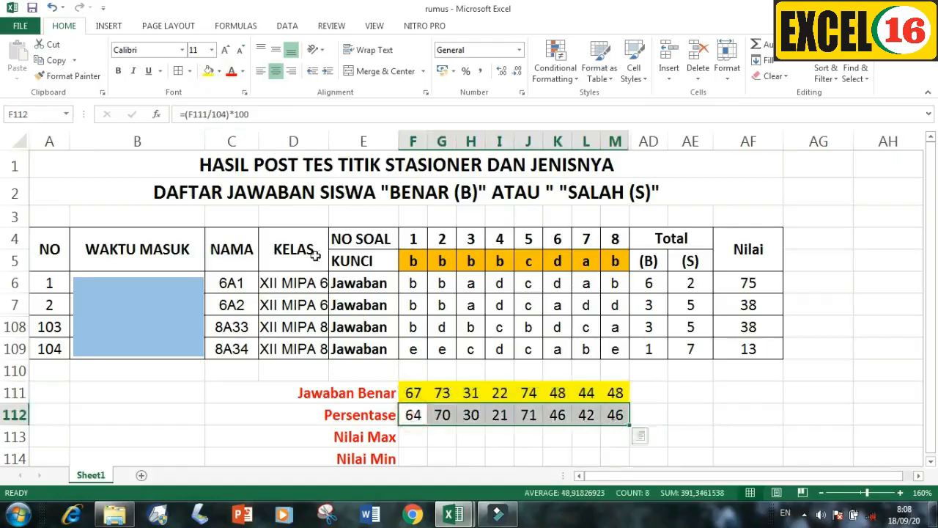
left_click(219, 71)
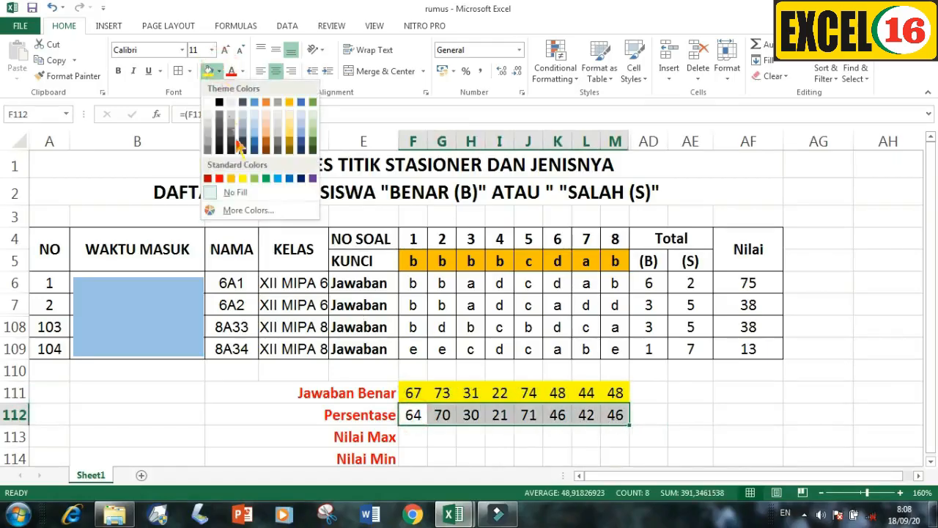
left_click(255, 178)
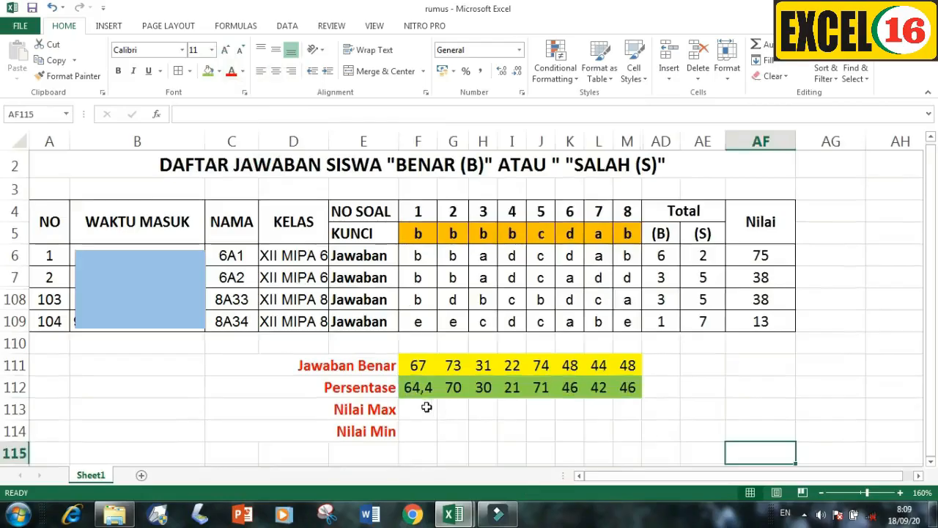
Enter the Nilai Max formula =MAX(AF6:AF109) in F113.
left_click(426, 406)
type("=")
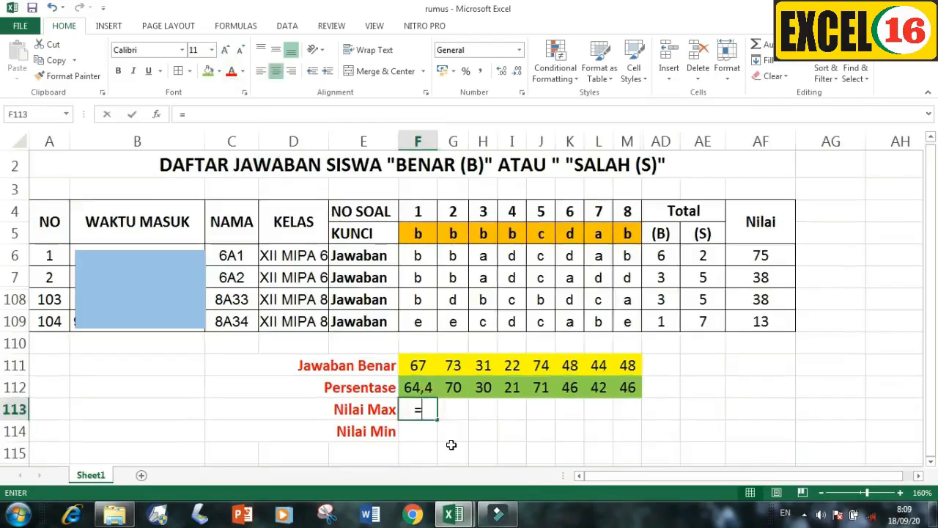
type("ma")
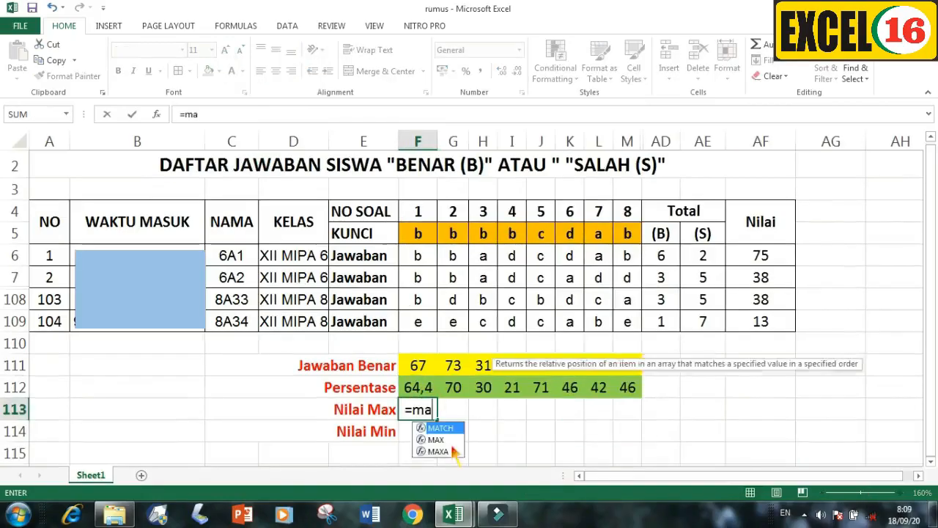
type("x(")
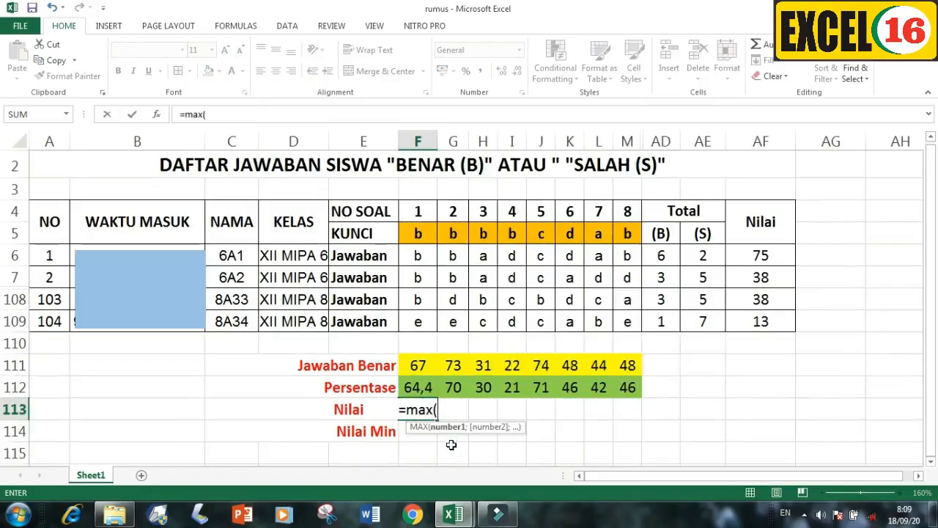
left_click(757, 255)
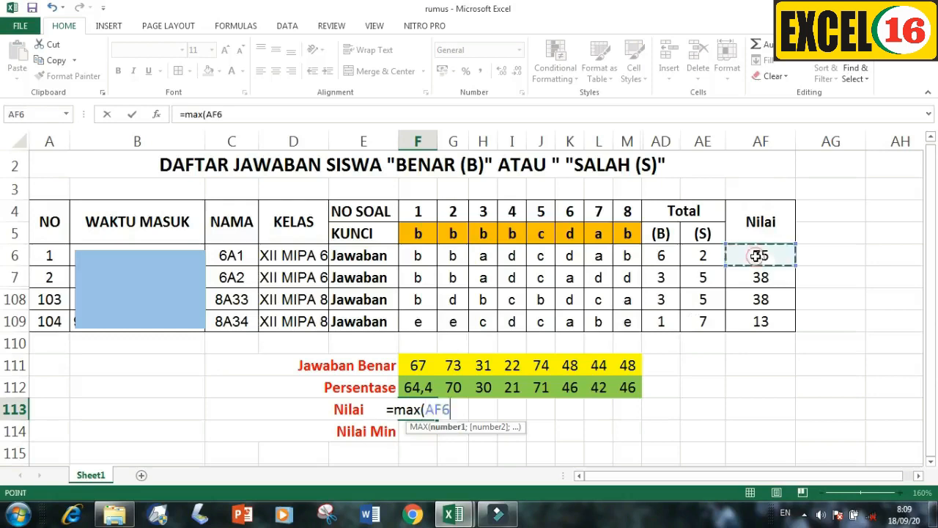
left_click_drag(762, 287, 771, 320)
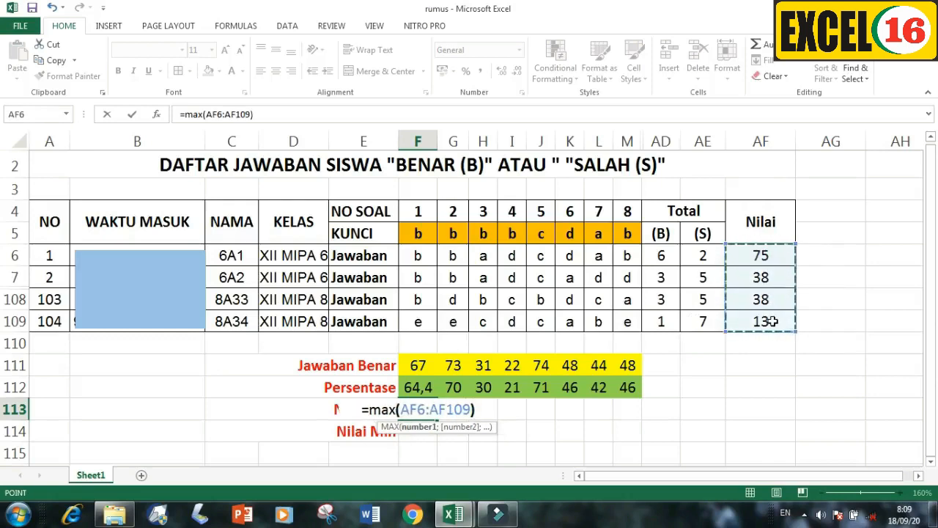
type(")")
key("Return")
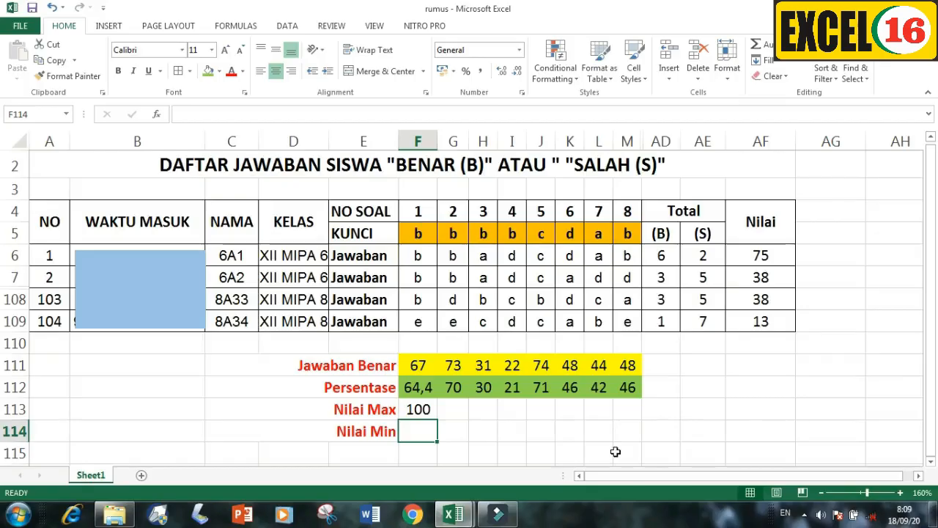
Enter the Nilai Min formula =MIN(AF6:AF109) in F114 and check it.
type("=m")
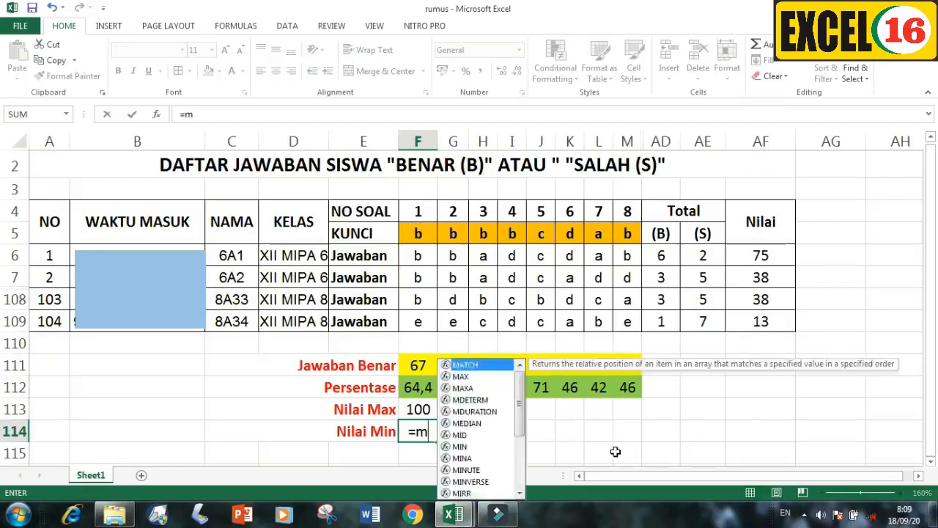
type("in(")
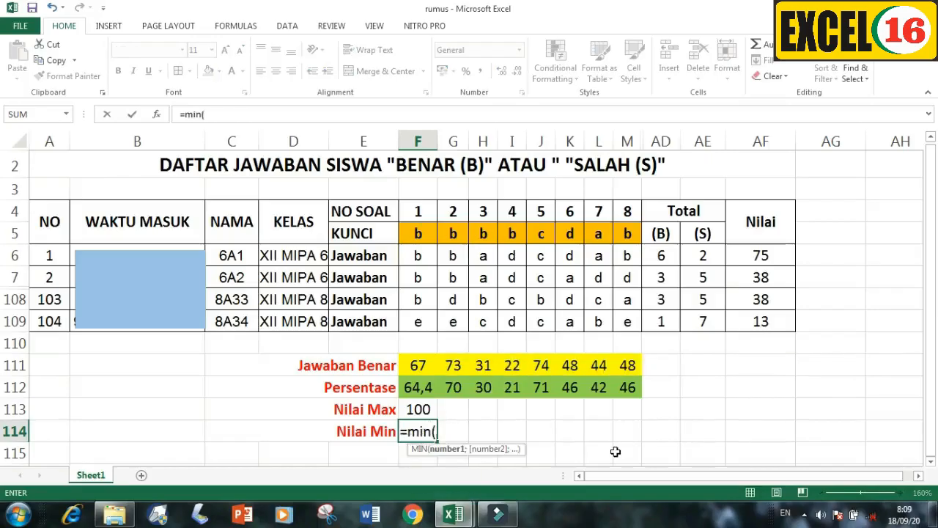
left_click_drag(759, 256, 763, 320)
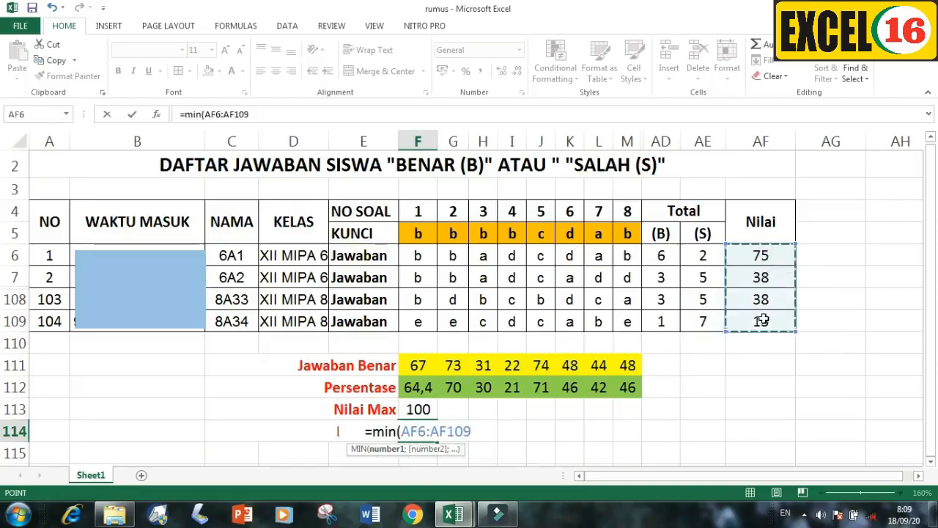
type(")")
key("Return")
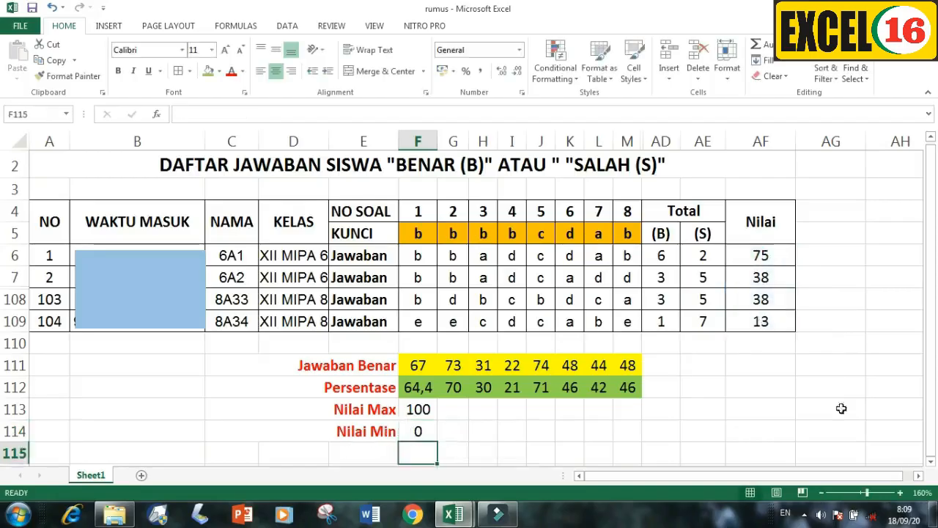
left_click(418, 431)
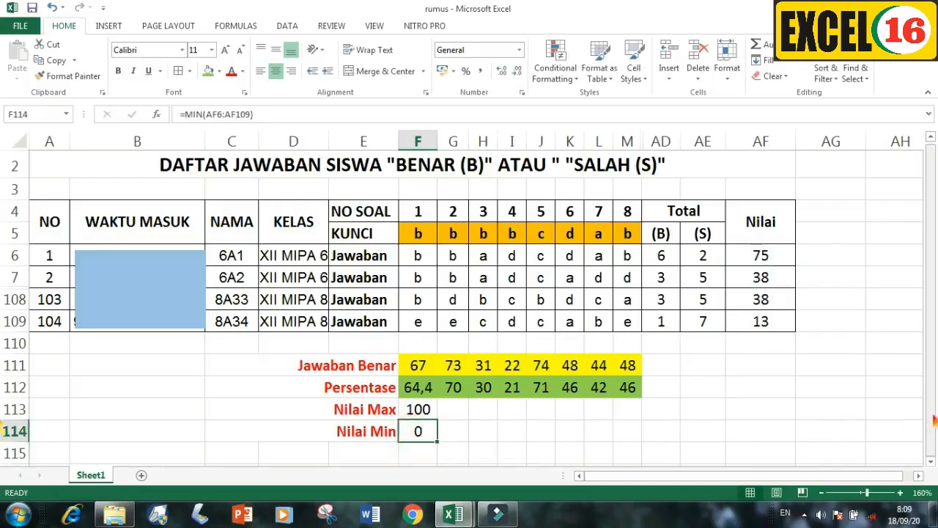
left_click(487, 447)
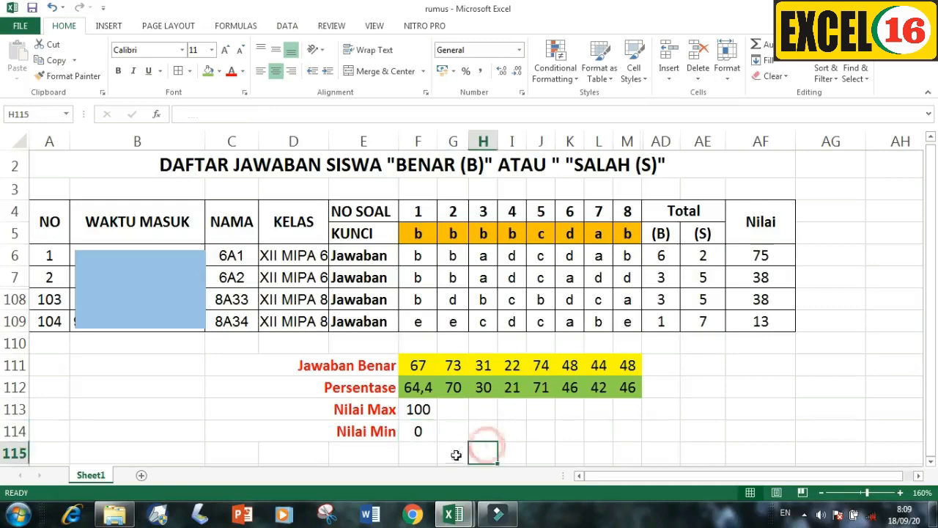
left_click(418, 452)
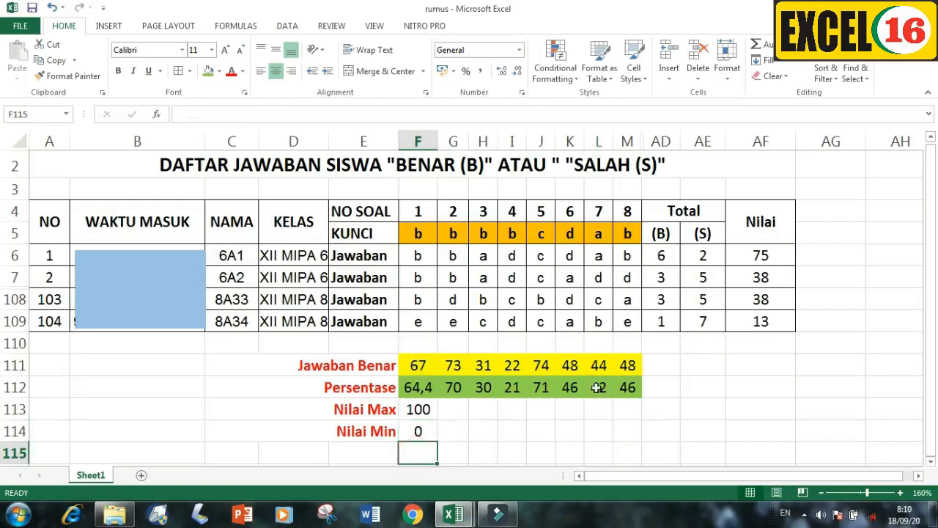
Unhide the student rows between row 7 and row 108.
left_click(13, 277)
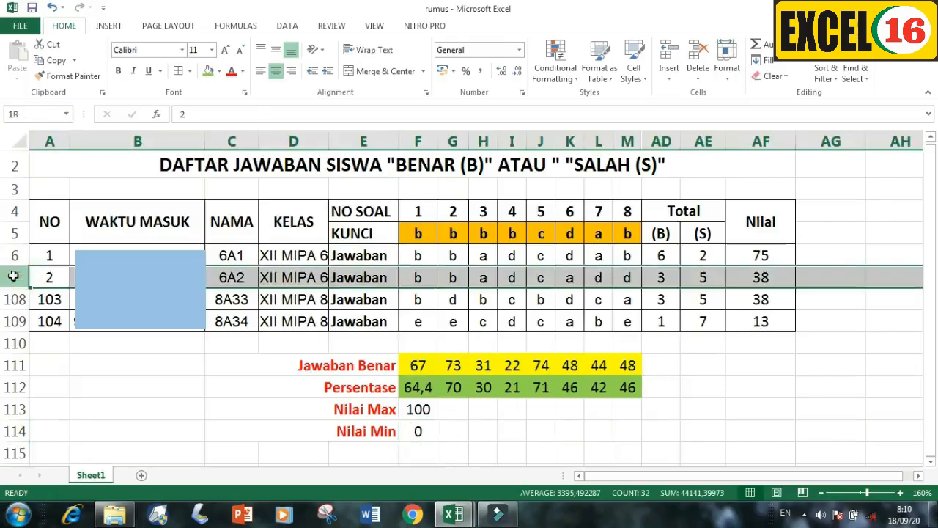
left_click_drag(10, 283, 15, 299)
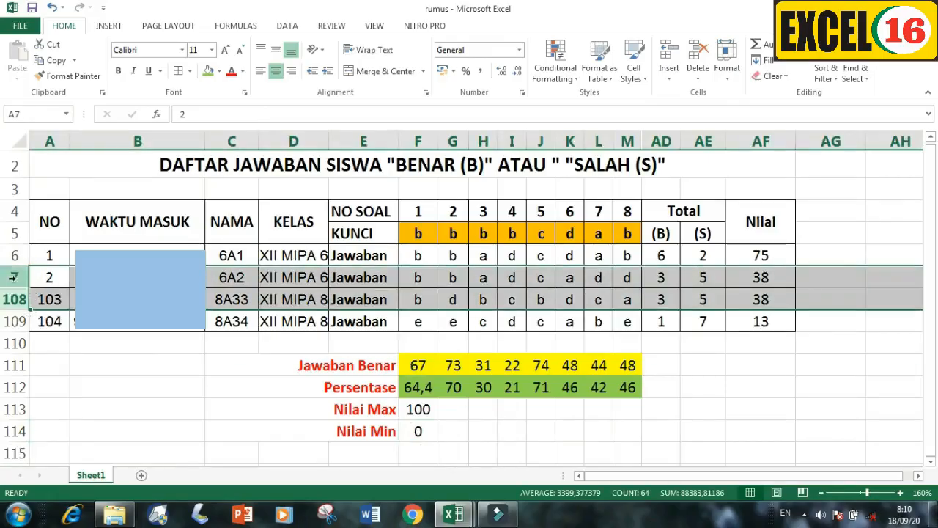
right_click(72, 299)
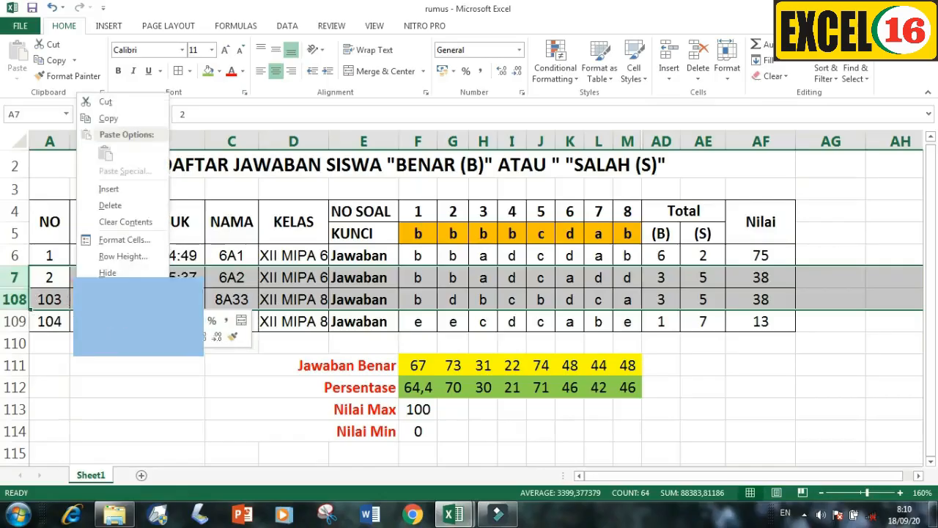
left_click(114, 289)
left_click_drag(815, 355, 822, 367)
Examine the Nilai scores in column AF for students matching the calculated maximum and minimum.
left_click_drag(930, 179, 930, 170)
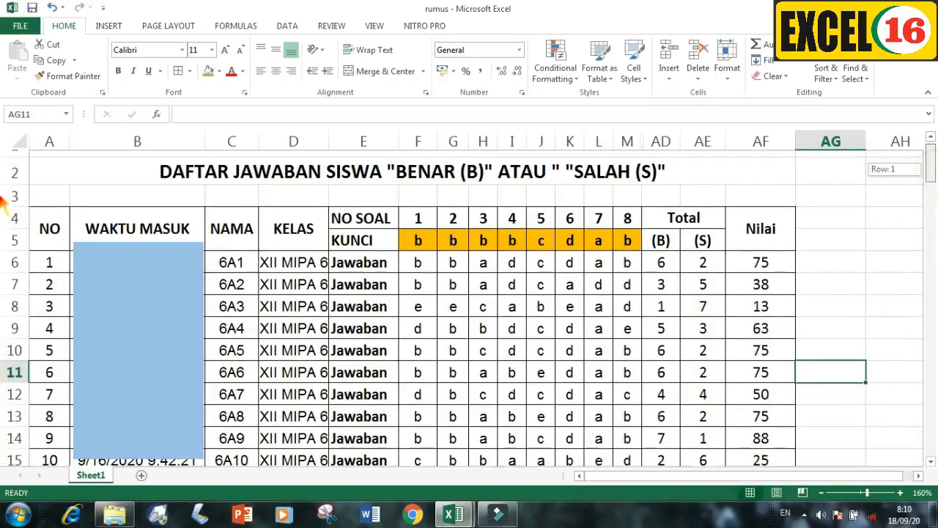
left_click(930, 462)
left_click_drag(929, 462, 930, 462)
left_click(775, 315)
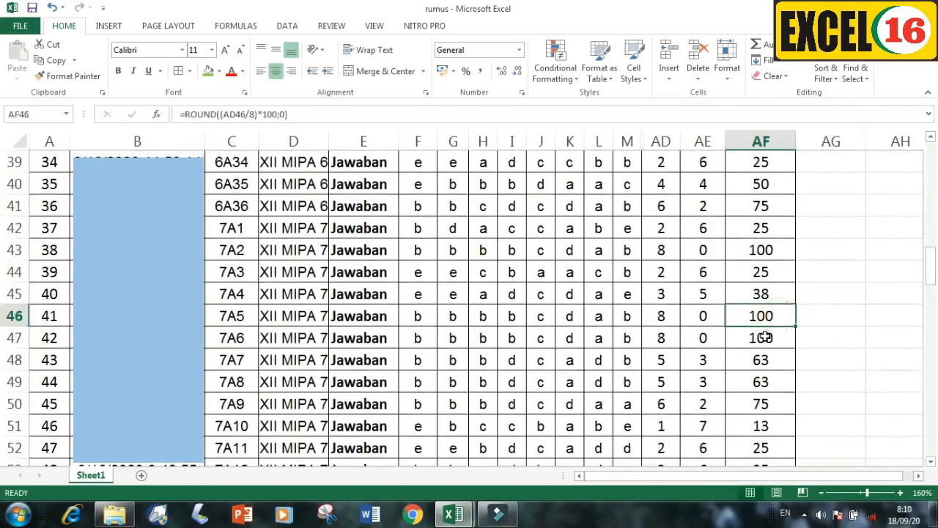
left_click(770, 335)
left_click(932, 463)
left_click_drag(929, 463, 930, 463)
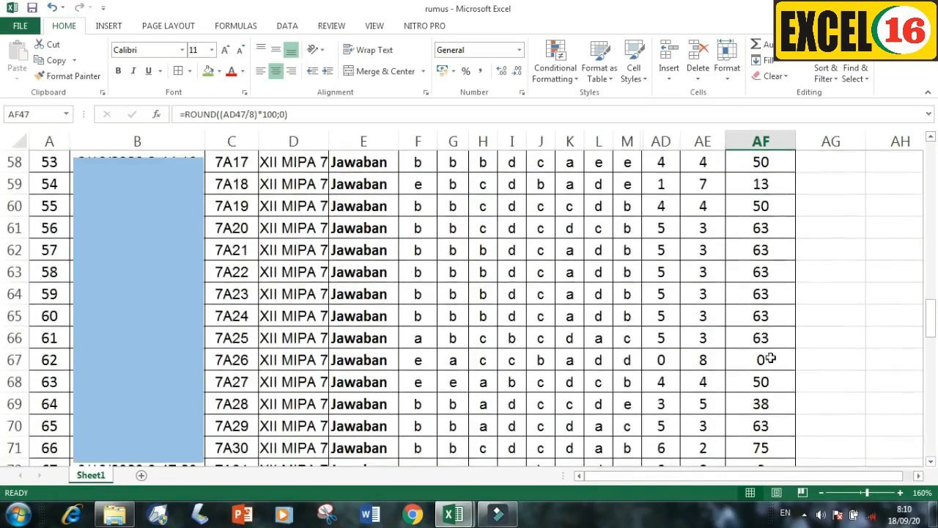
left_click(769, 358)
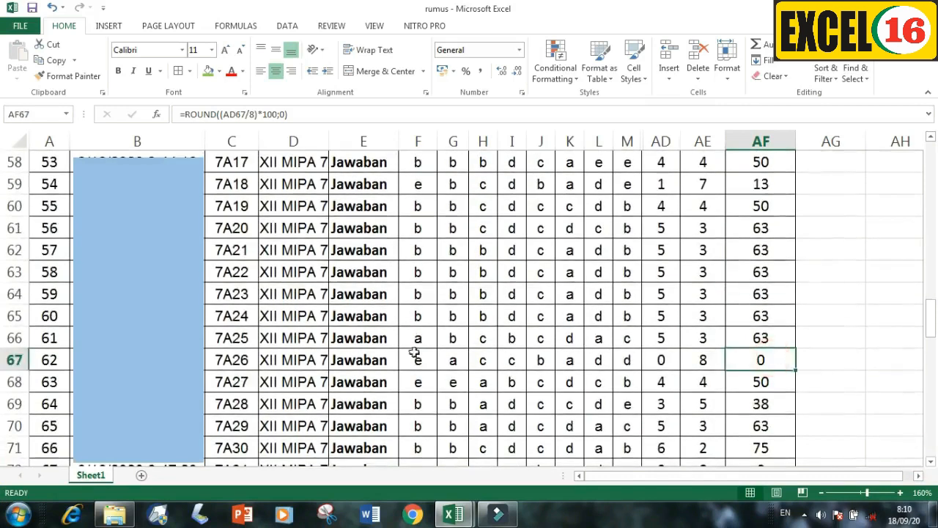
left_click(929, 464)
scroll(829, 364, "down", 2)
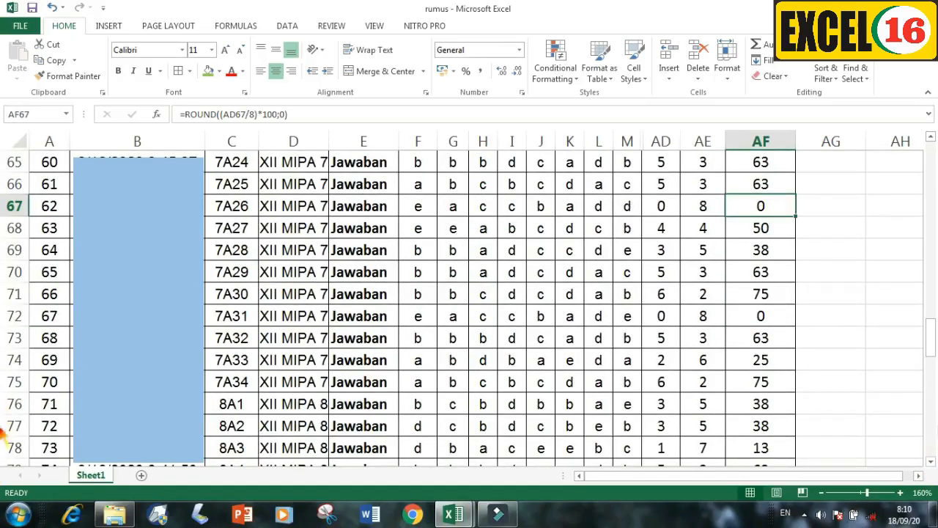
left_click_drag(930, 341, 934, 147)
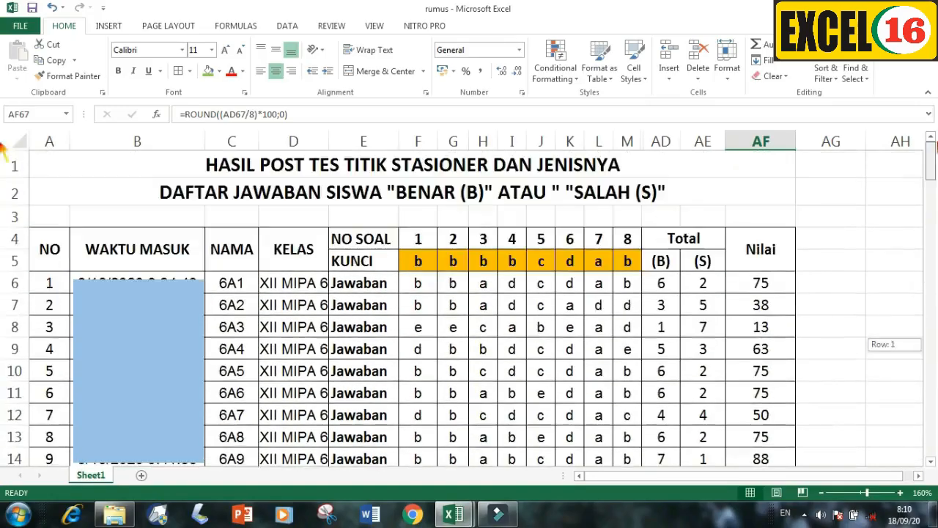
left_click(868, 262)
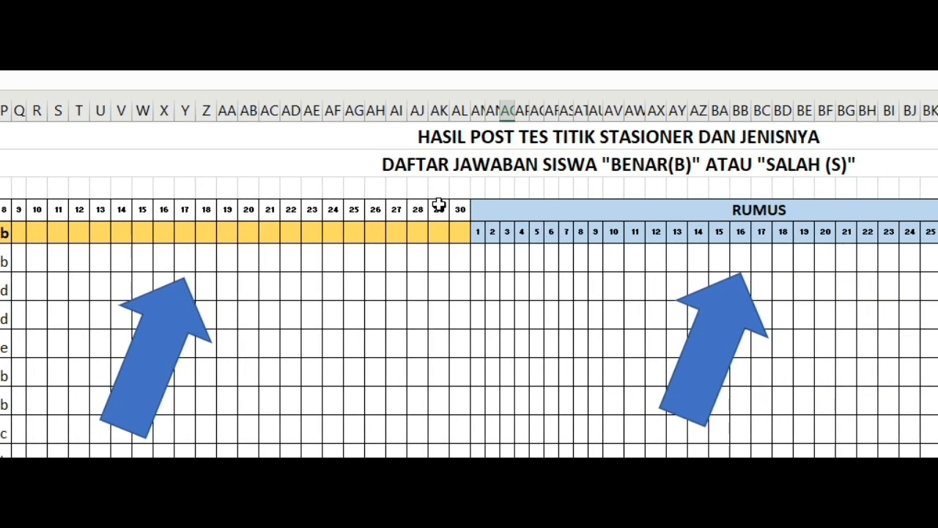
Move the blue arrow below the empty answer-key cells so its tip points at the boundary between questions 19 and 20.
left_click_drag(169, 321, 220, 310)
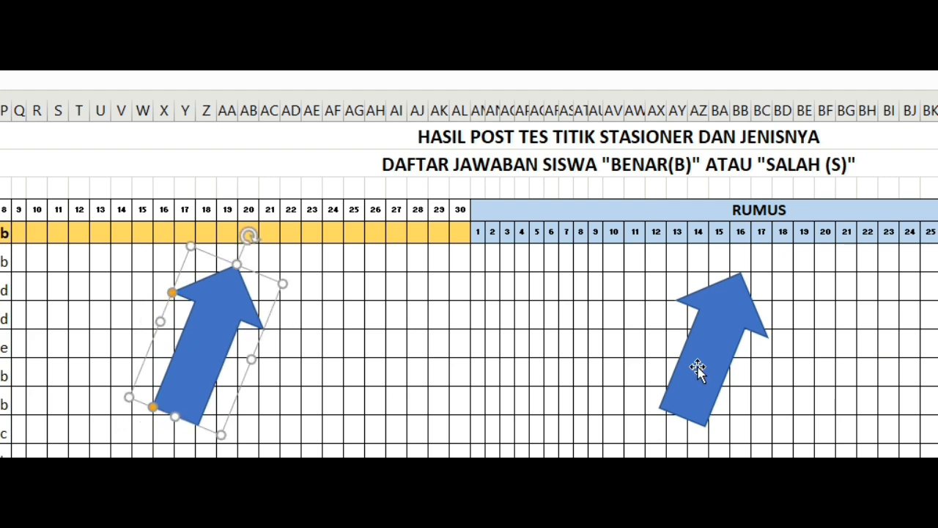